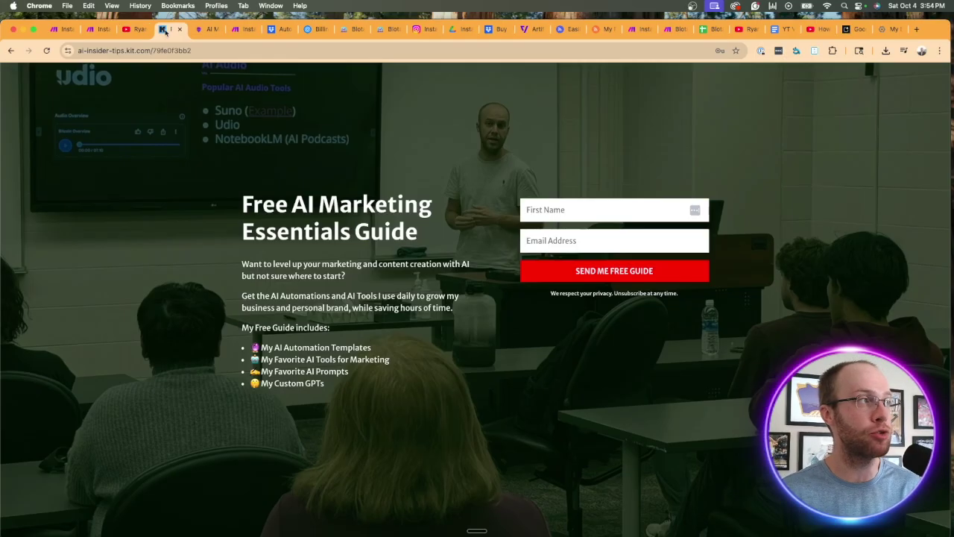
Examine the Free AI Marketing Essentials Guide sign-up page and the guide's My Free AI Automation Templates section
{"action": "left_click", "coordinate": [166, 30]}
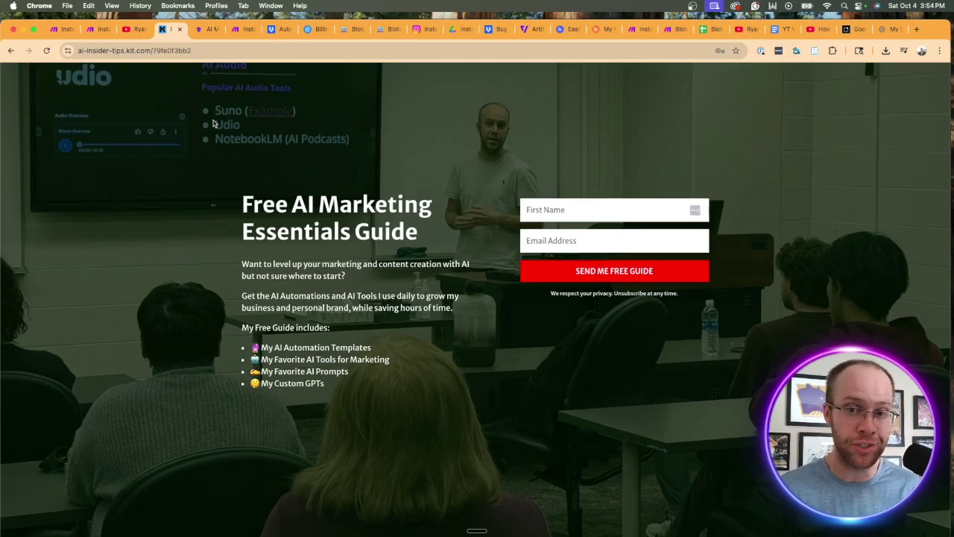
{"action": "left_click_drag", "start_coordinate": [243, 198], "coordinate": [398, 233]}
{"action": "left_click", "coordinate": [434, 234]}
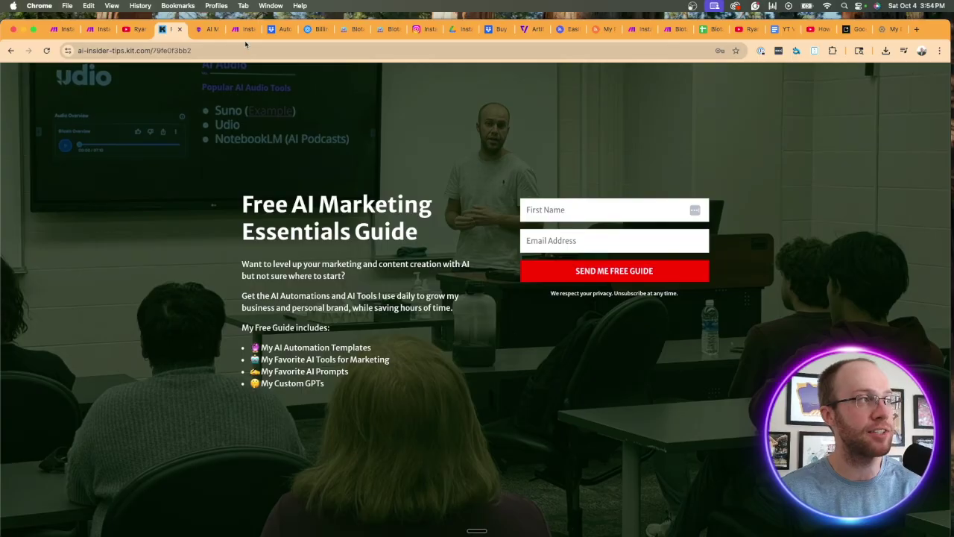
{"action": "left_click", "coordinate": [210, 30]}
{"action": "scroll", "coordinate": [589, 211], "scroll_direction": "up", "scroll_amount": 10}
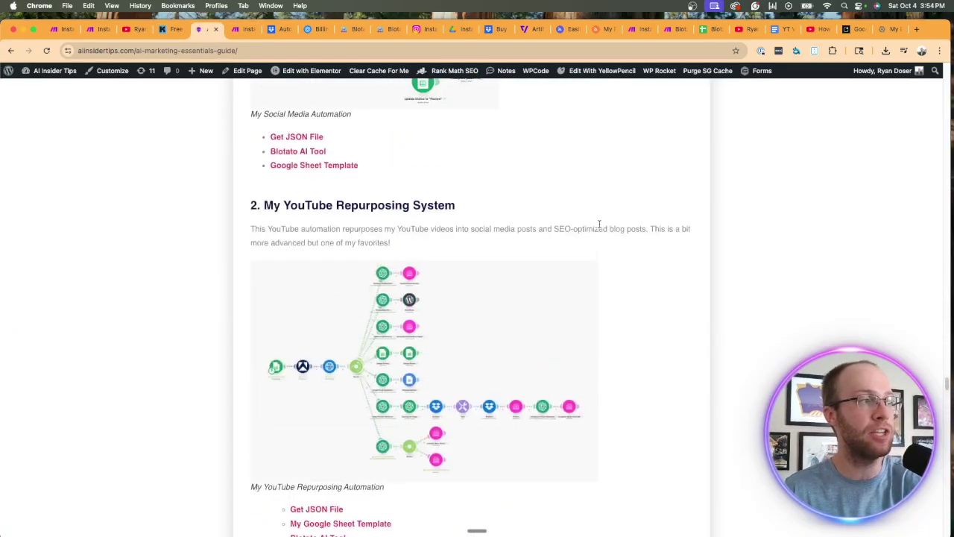
{"action": "scroll", "coordinate": [600, 228], "scroll_direction": "up", "scroll_amount": 5}
{"action": "scroll", "coordinate": [566, 249], "scroll_direction": "down", "scroll_amount": 1}
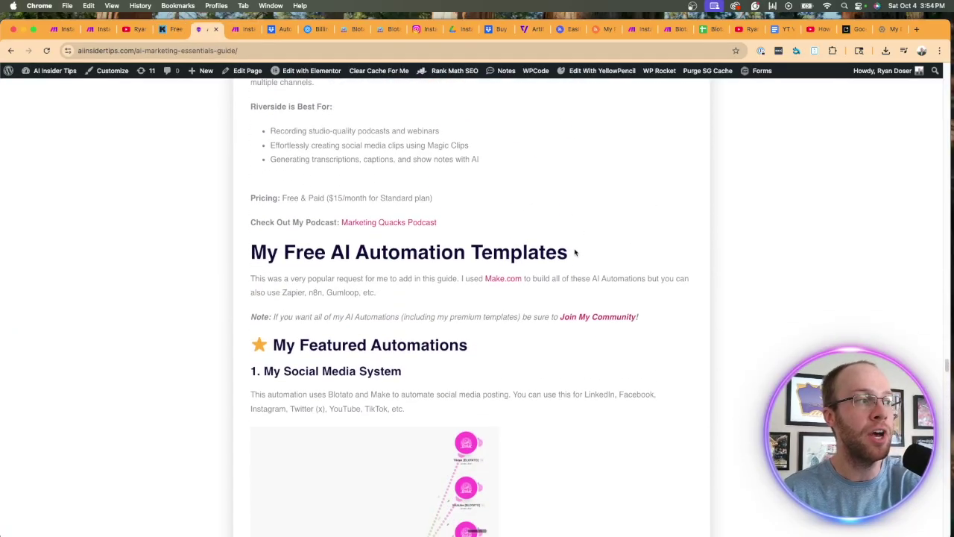
{"action": "left_click_drag", "start_coordinate": [577, 254], "coordinate": [236, 251]}
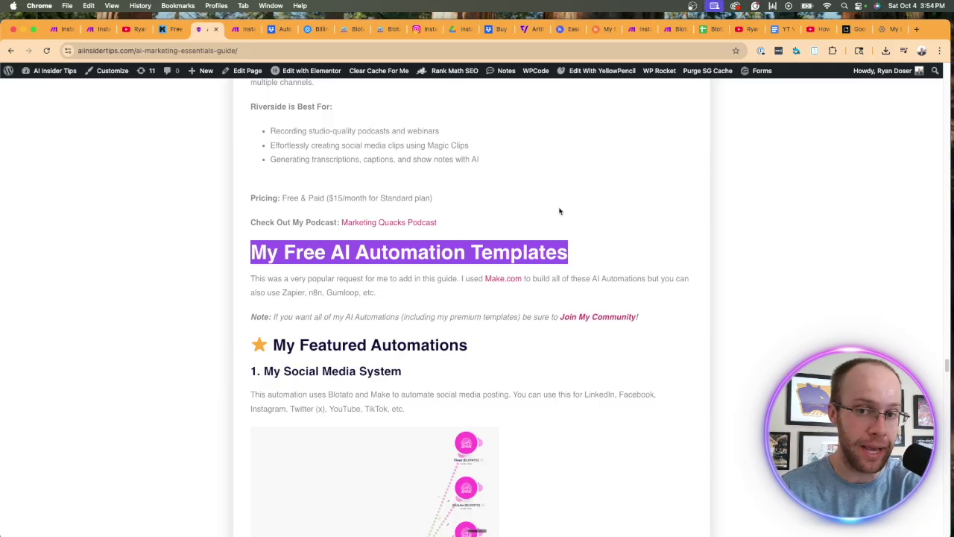
{"action": "left_click", "coordinate": [557, 224]}
Locate the Instagram Post Automation template under Automation Four: Automating Social Media Posts in the guide
{"action": "scroll", "coordinate": [560, 225], "scroll_direction": "down", "scroll_amount": 15}
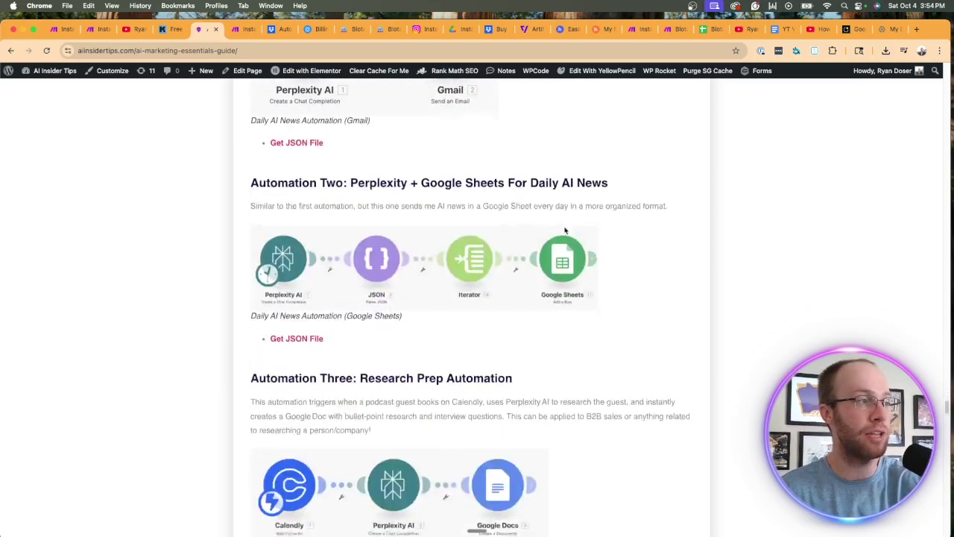
{"action": "scroll", "coordinate": [560, 229], "scroll_direction": "down", "scroll_amount": 2}
{"action": "left_click_drag", "start_coordinate": [259, 241], "coordinate": [481, 239]}
{"action": "left_click", "coordinate": [487, 239]}
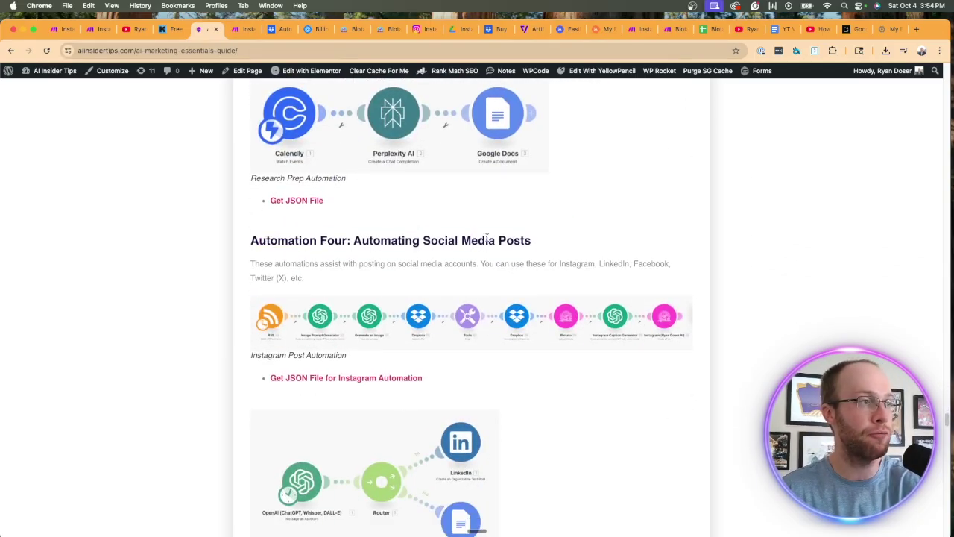
{"action": "scroll", "coordinate": [406, 260], "scroll_direction": "down", "scroll_amount": 1}
{"action": "left_click_drag", "start_coordinate": [355, 330], "coordinate": [267, 305]}
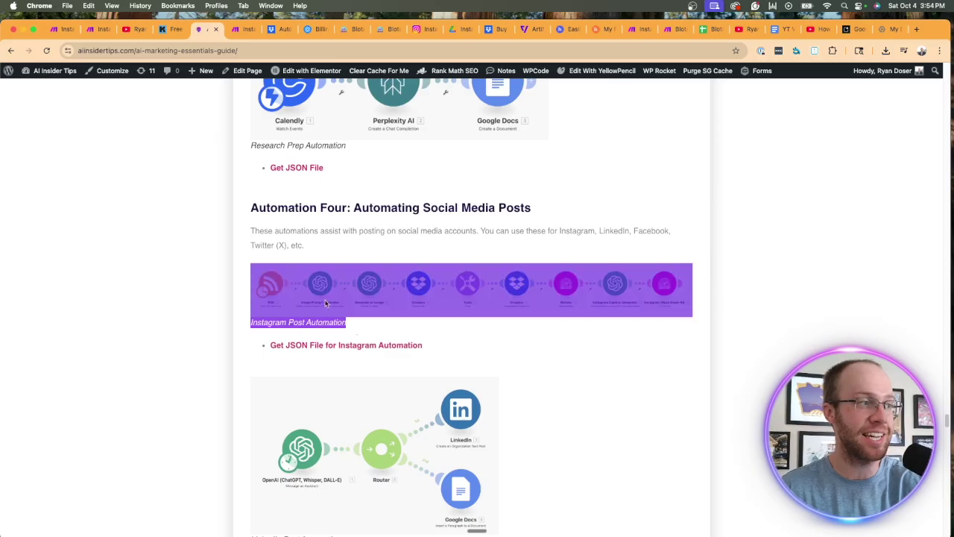
{"action": "left_click", "coordinate": [399, 324]}
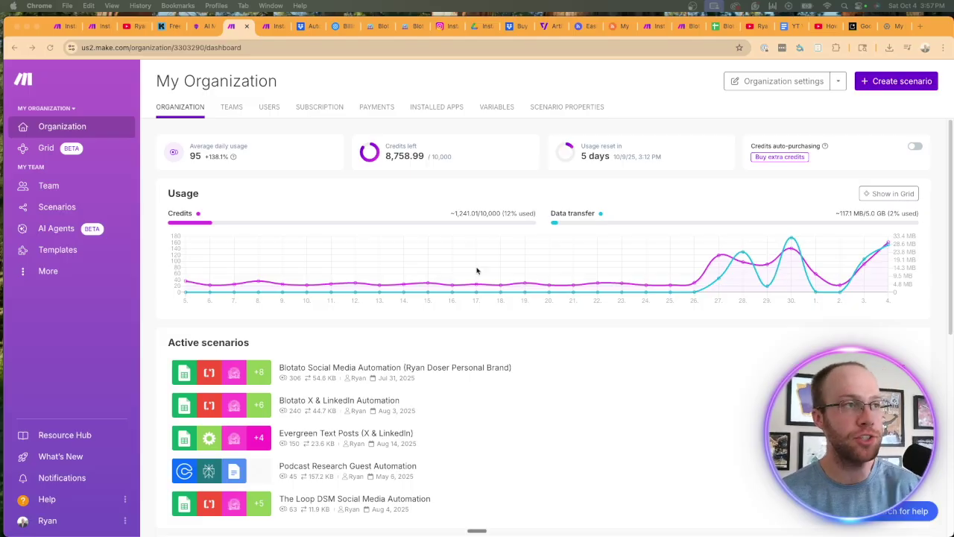
Create a new scenario in Make and import the Instagram Automation (RSS Feed) blueprint JSON file from the Desktop
{"action": "left_click", "coordinate": [902, 88]}
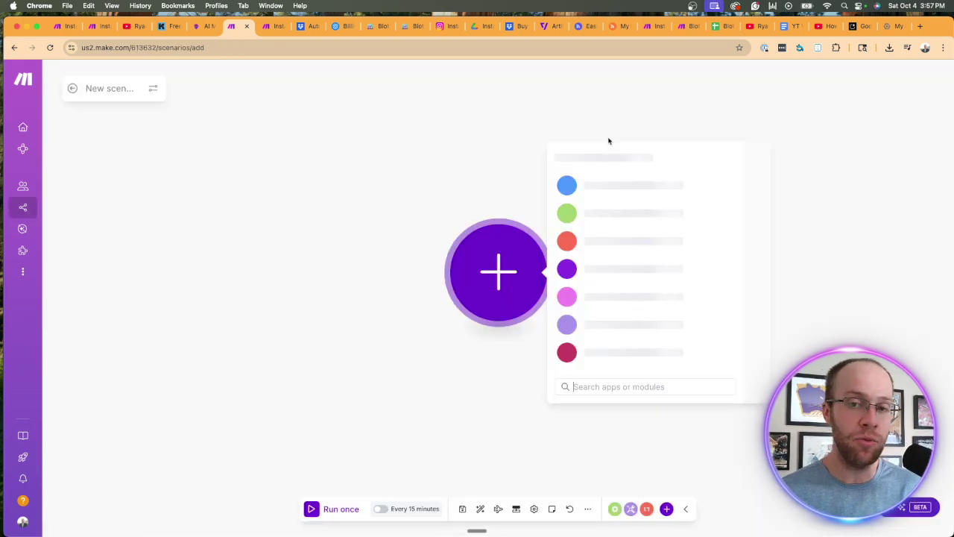
{"action": "left_click", "coordinate": [589, 511]}
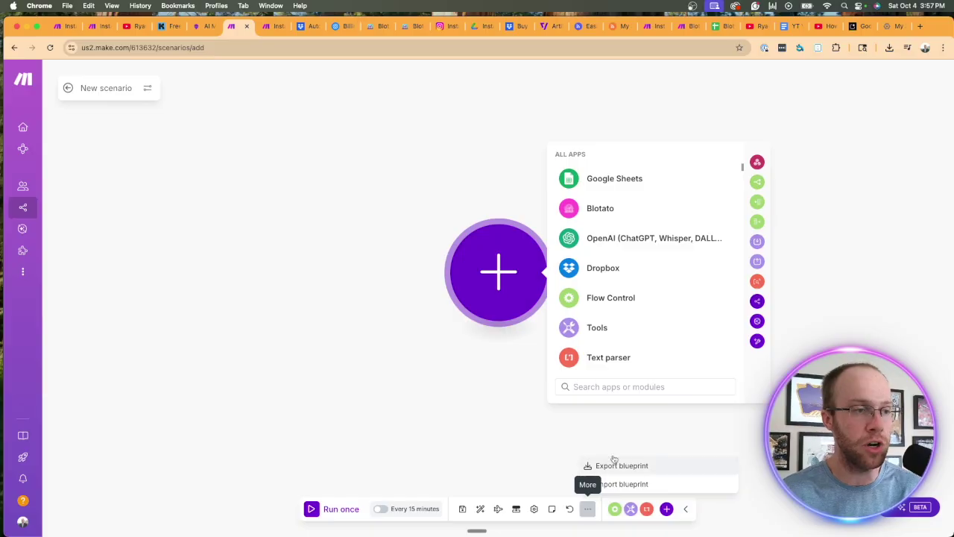
{"action": "left_click", "coordinate": [622, 484]}
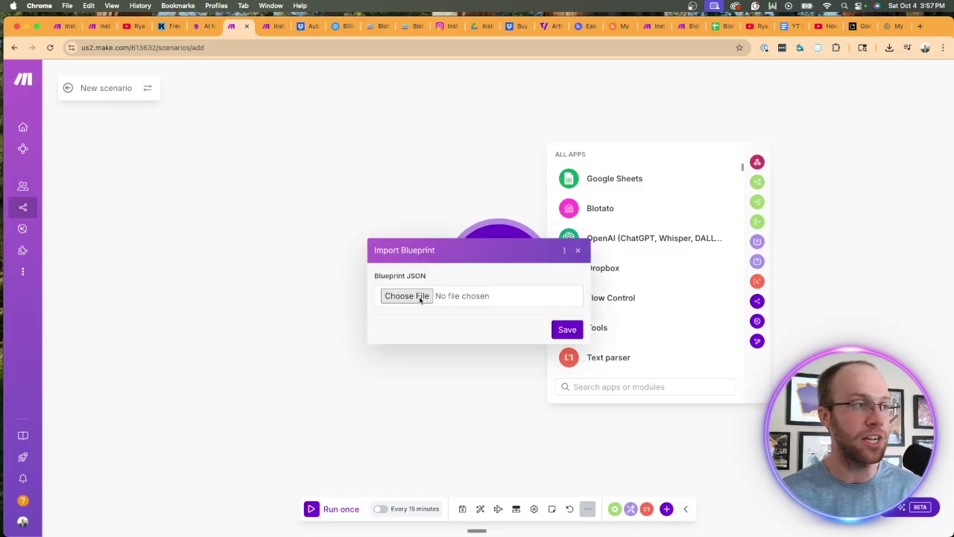
{"action": "left_click", "coordinate": [406, 296]}
{"action": "scroll", "coordinate": [477, 276], "scroll_direction": "down", "scroll_amount": 5}
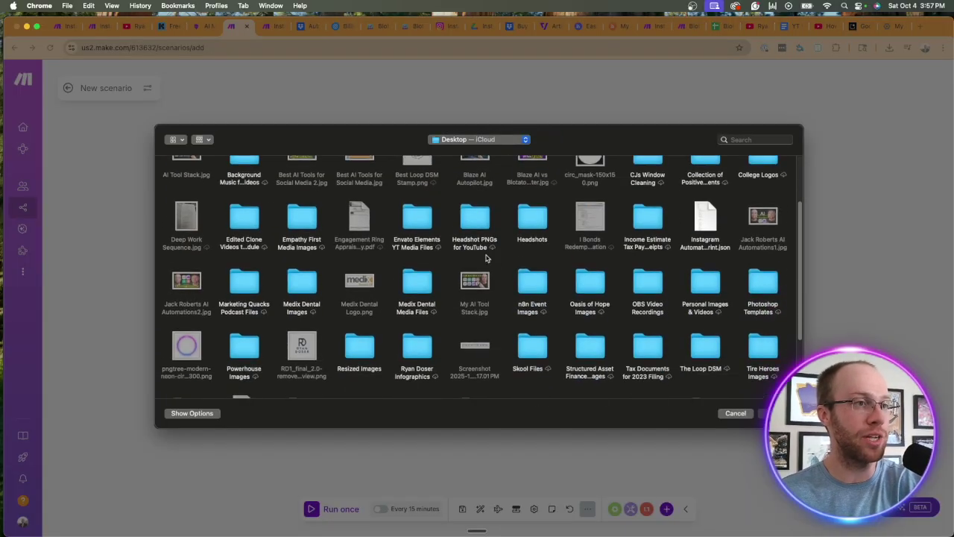
{"action": "double_click", "coordinate": [699, 235]}
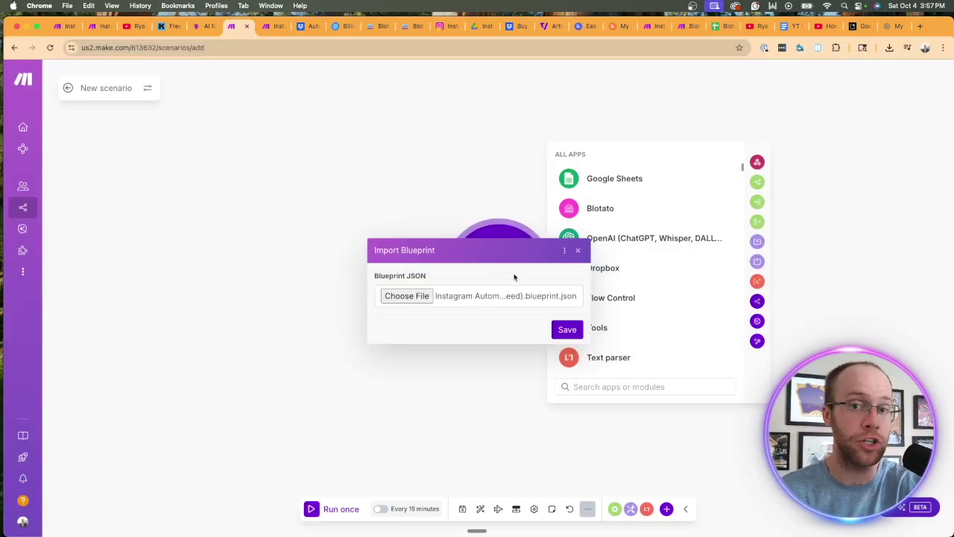
{"action": "left_click", "coordinate": [567, 330]}
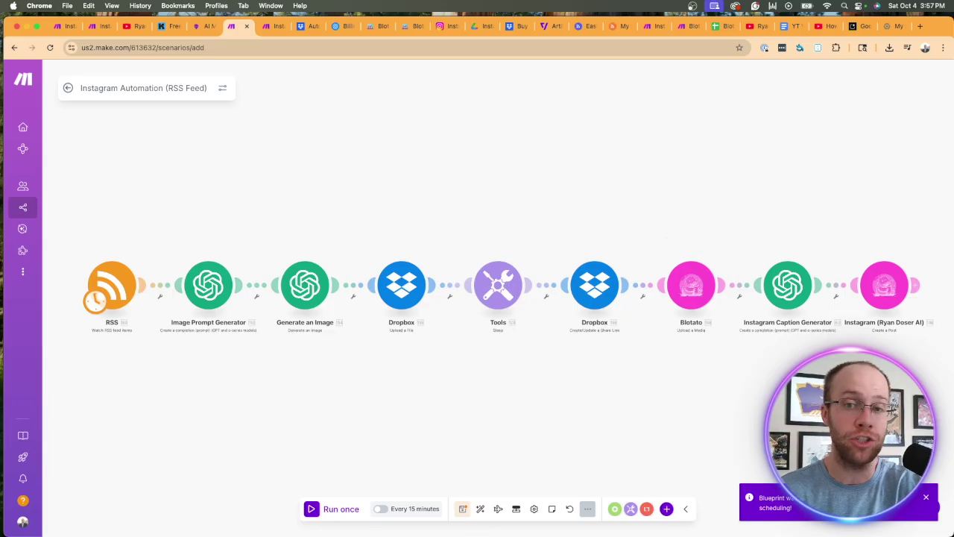
Rename the imported scenario as Instagram Automation (DEMO) and save it
{"action": "left_click", "coordinate": [138, 88]}
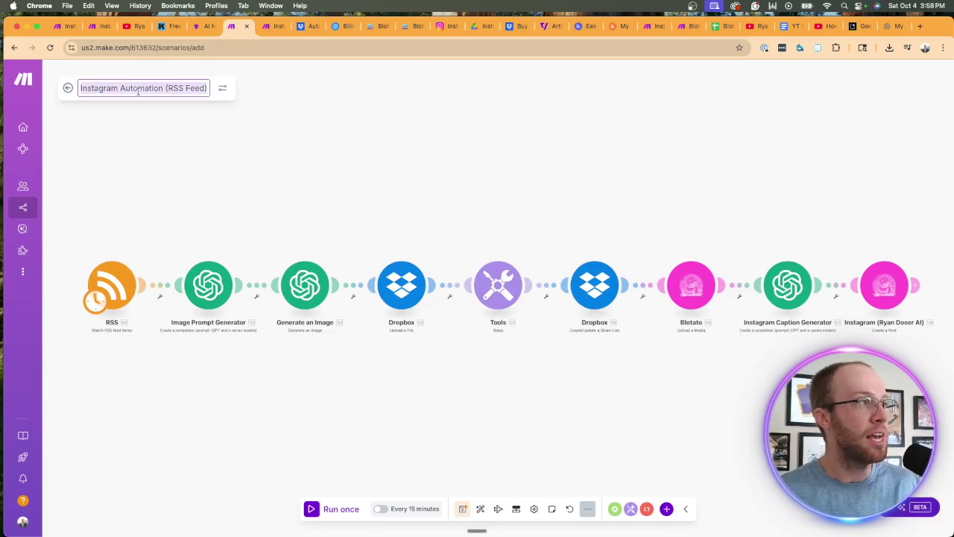
{"action": "left_click_drag", "start_coordinate": [169, 87], "coordinate": [210, 88]}
{"action": "type", "text": "DE"}
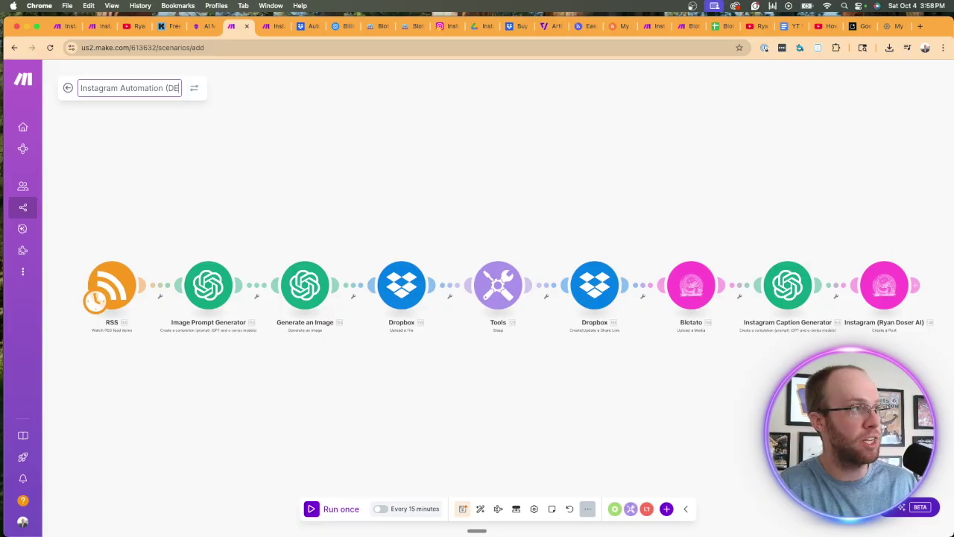
{"action": "type", "text": "MO)"}
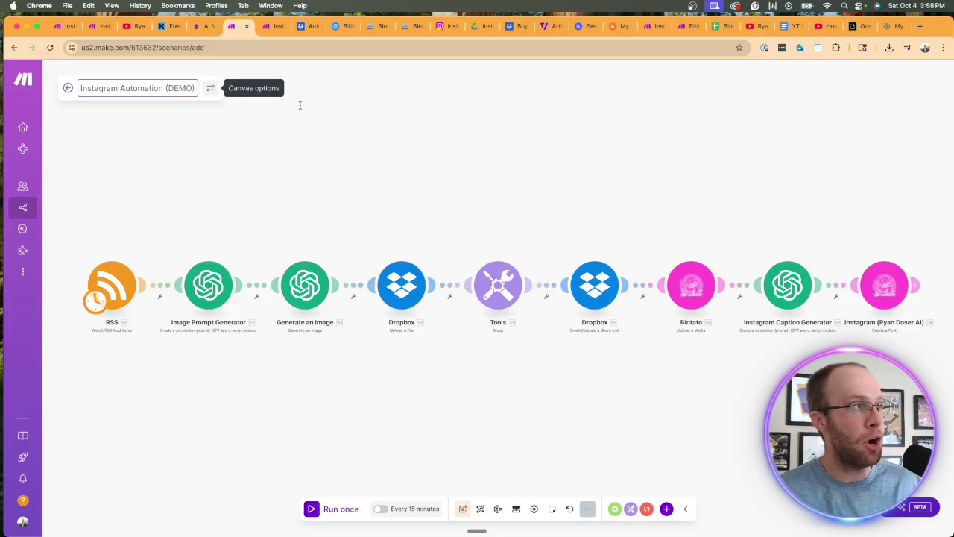
{"action": "left_click", "coordinate": [332, 140]}
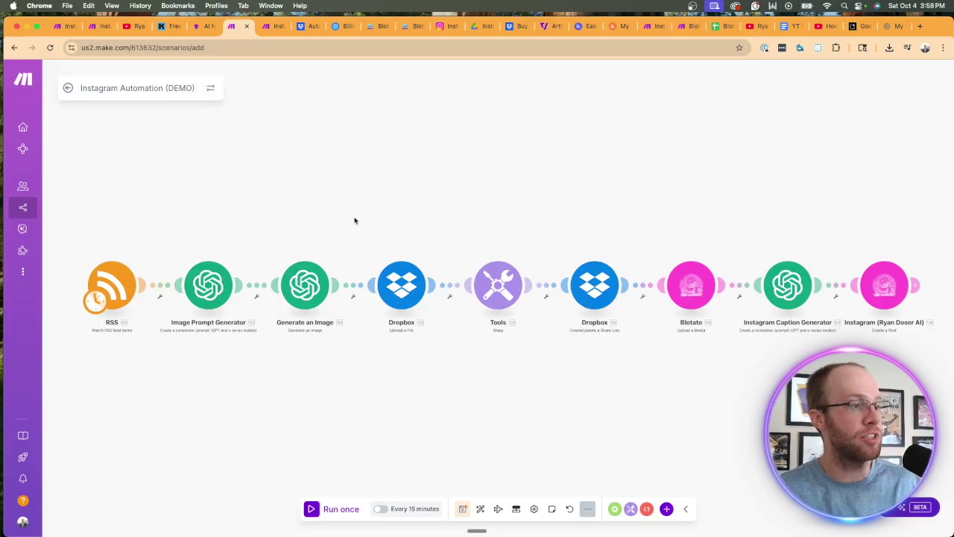
{"action": "left_click", "coordinate": [463, 509]}
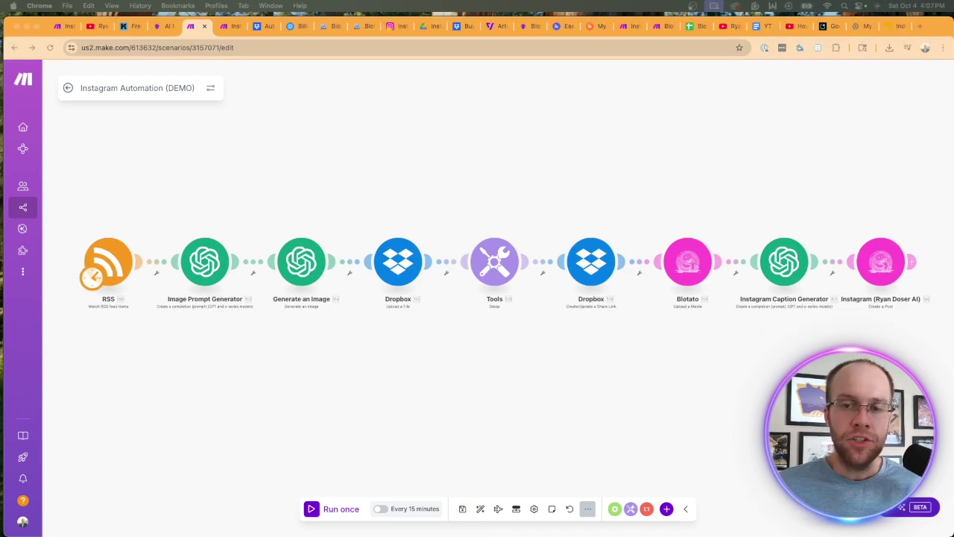
{"action": "left_click", "coordinate": [102, 215]}
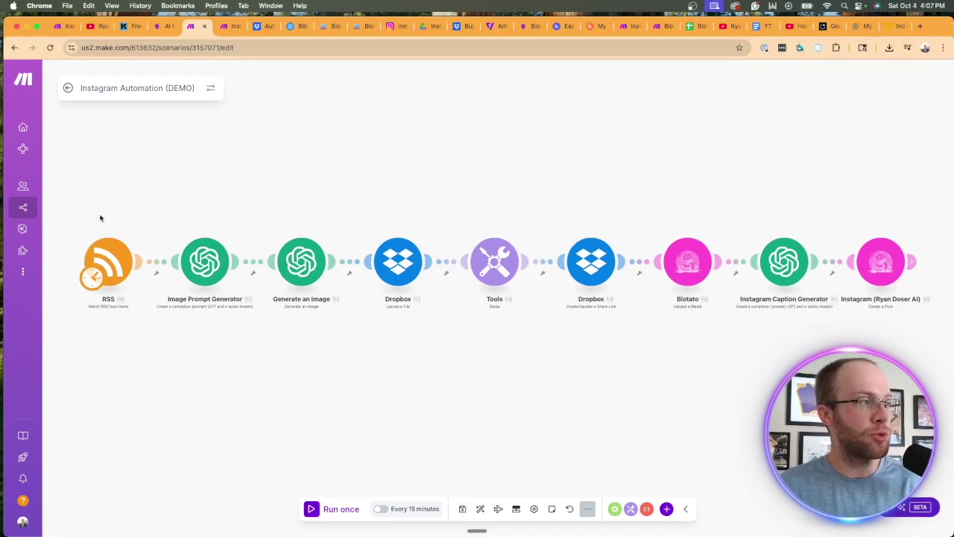
{"action": "left_click", "coordinate": [106, 259]}
{"action": "left_click", "coordinate": [276, 187]}
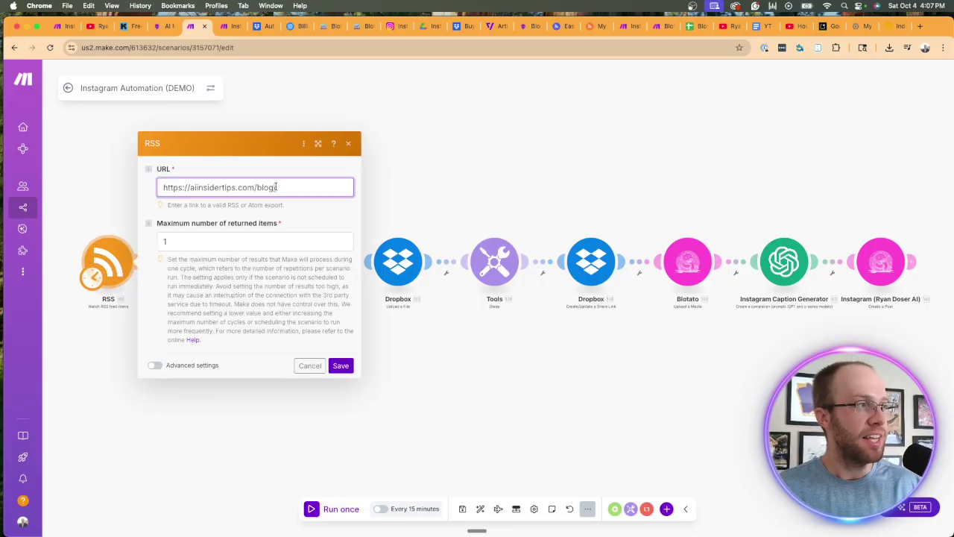
{"action": "key", "text": "super+a"}
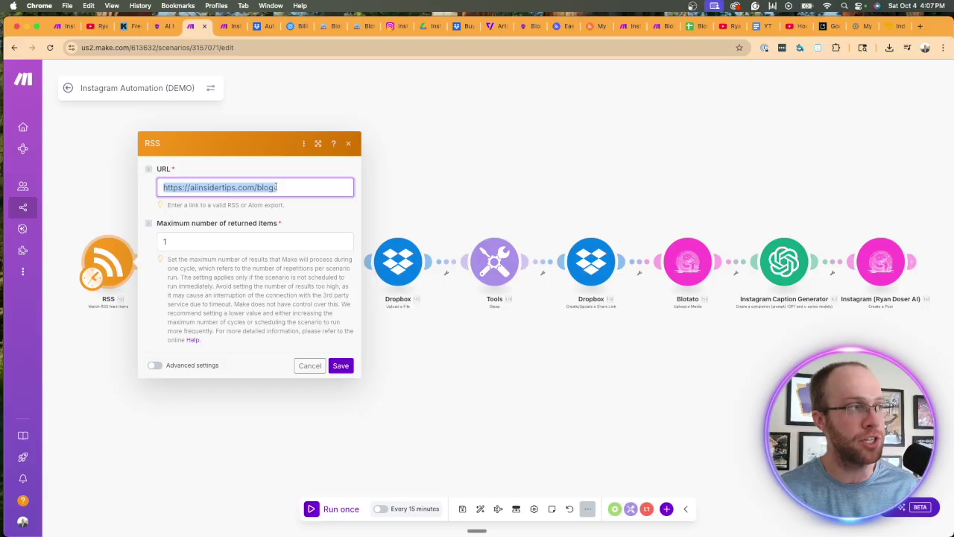
{"action": "left_click", "coordinate": [277, 188]}
{"action": "triple_click", "coordinate": [282, 187]}
{"action": "key", "text": "super+c"}
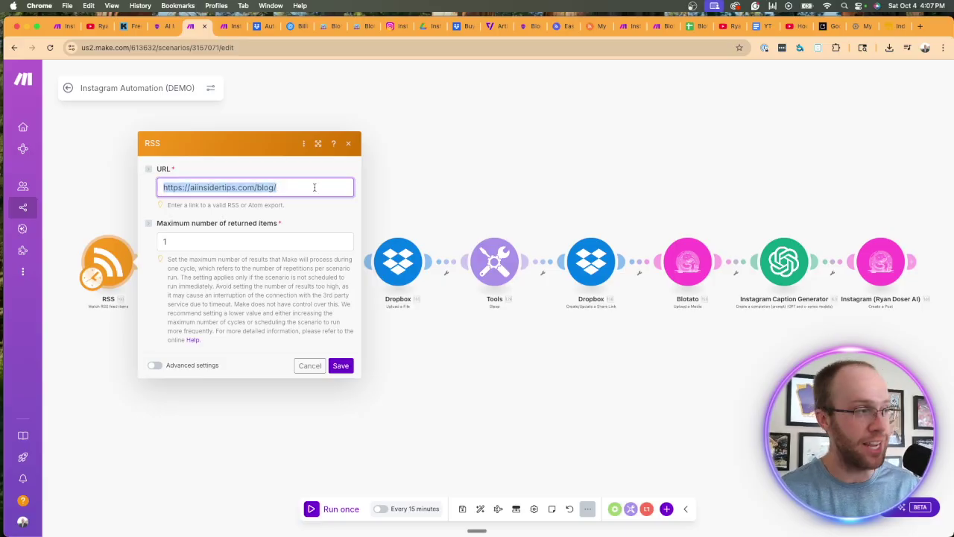
{"action": "key", "text": "BackSpace"}
{"action": "key", "text": "super+v"}
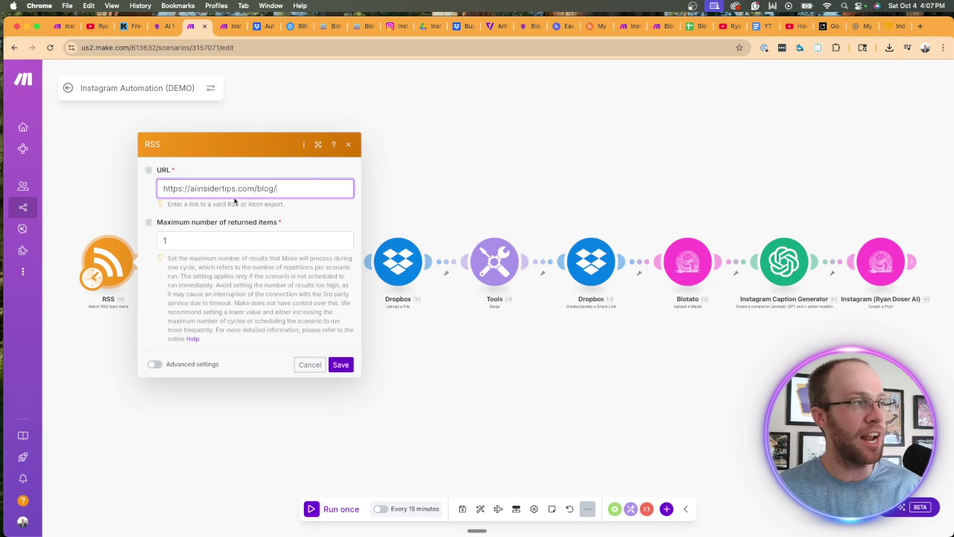
Copy the address of the AI Insider Tips blog page into the RSS module's URL and save the module
{"action": "left_click", "coordinate": [533, 27]}
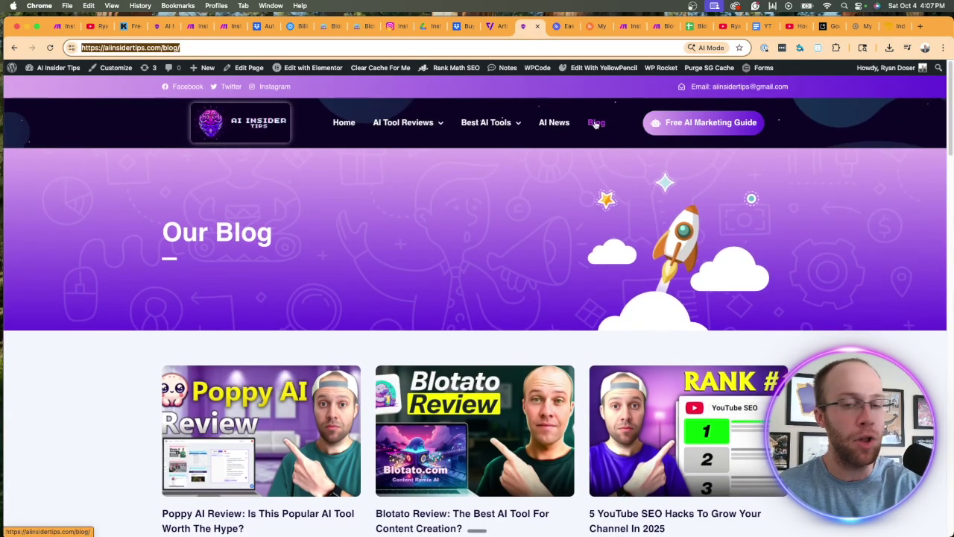
{"action": "left_click", "coordinate": [254, 48]}
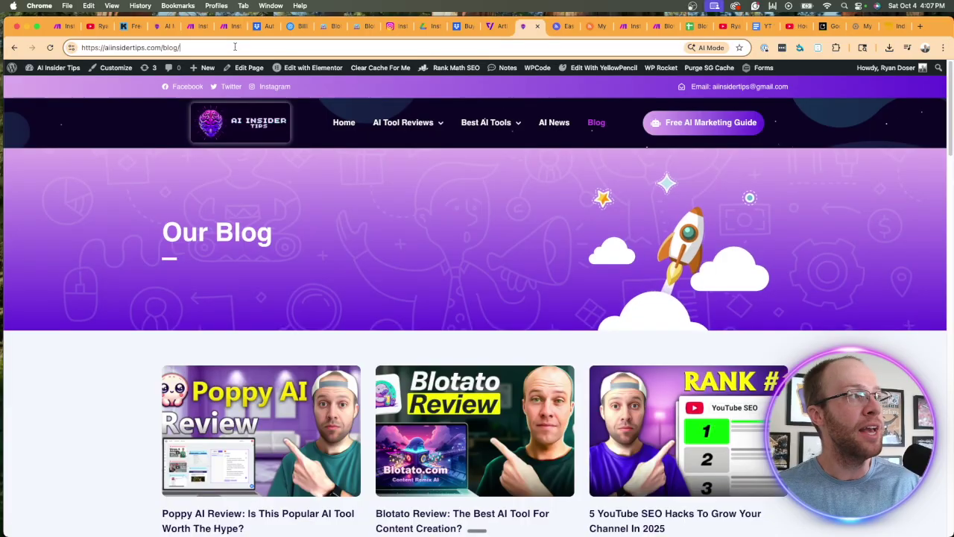
{"action": "key", "text": "super+a"}
{"action": "key", "text": "super+c"}
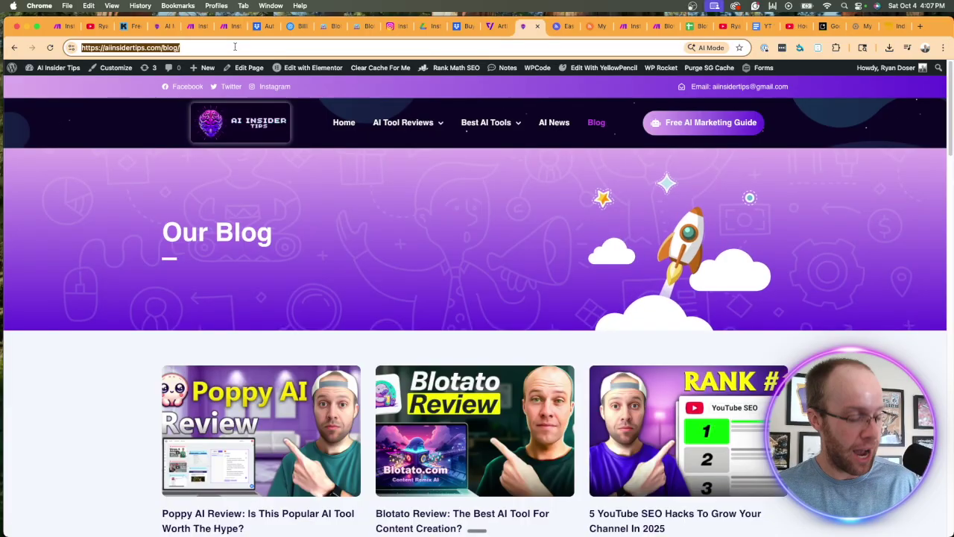
{"action": "left_click", "coordinate": [64, 27]}
{"action": "left_click", "coordinate": [196, 26]}
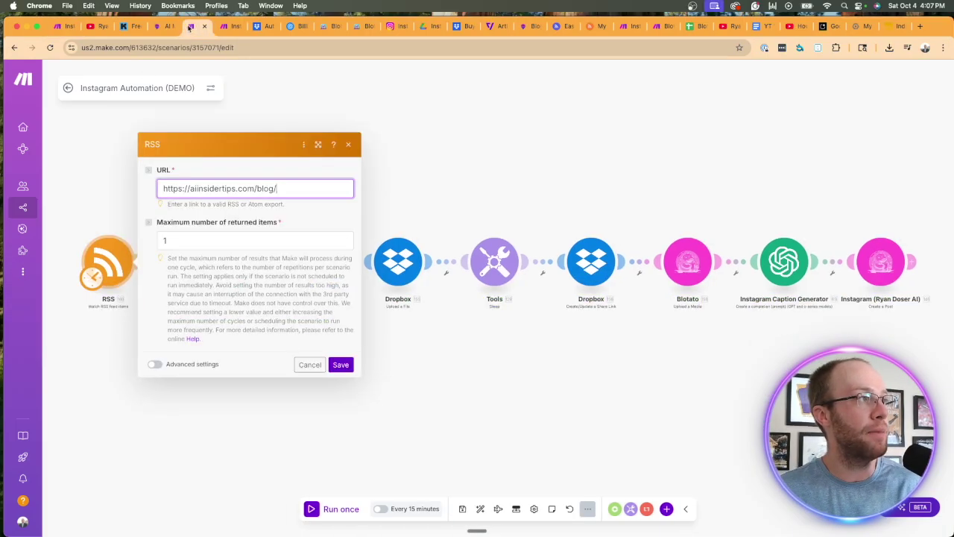
{"action": "triple_click", "coordinate": [212, 189]}
{"action": "key", "text": "super+v"}
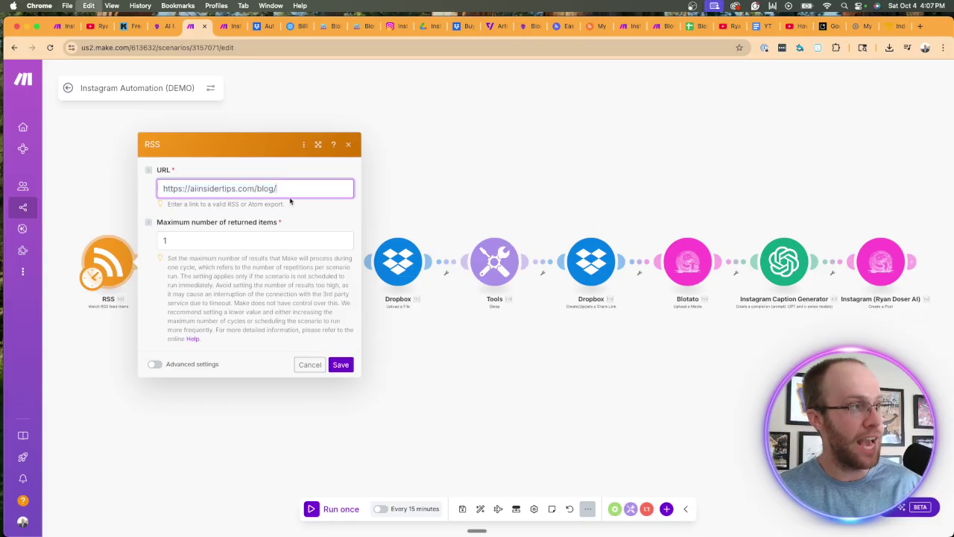
{"action": "left_click", "coordinate": [341, 365]}
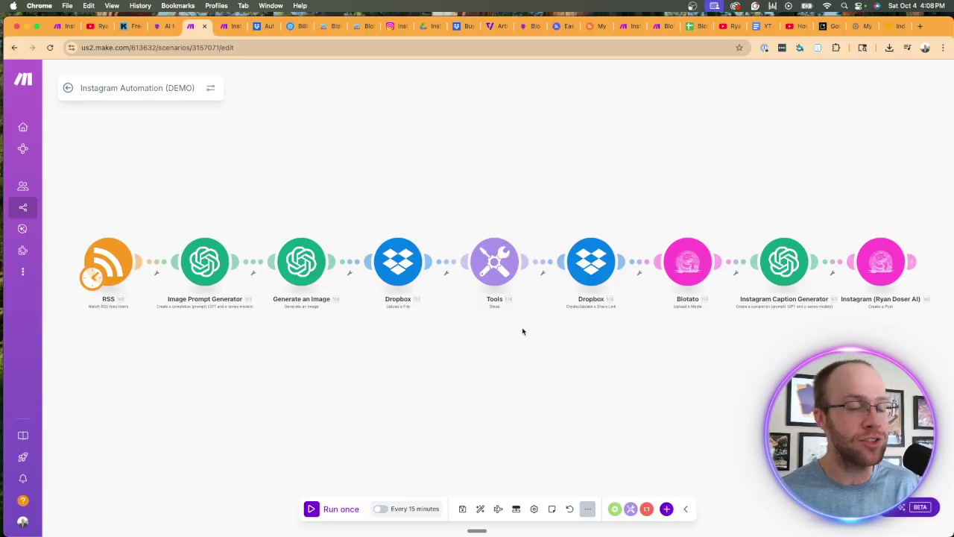
{"action": "left_click", "coordinate": [559, 26]}
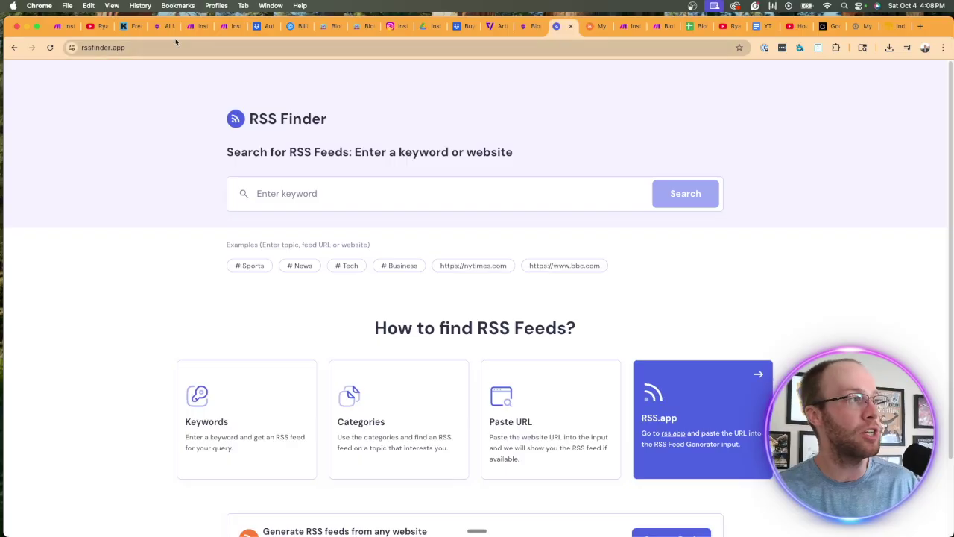
{"action": "left_click", "coordinate": [141, 46]}
{"action": "left_click", "coordinate": [128, 142]}
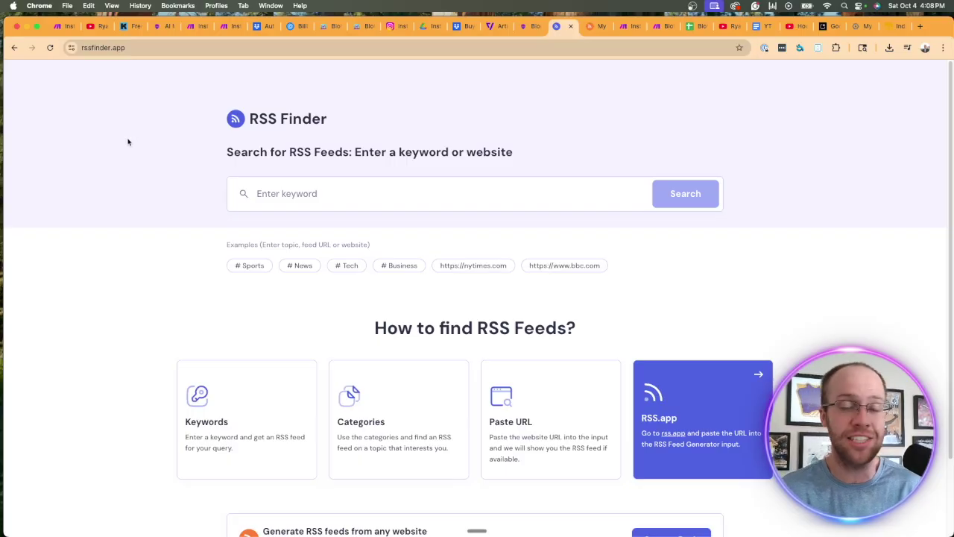
{"action": "left_click", "coordinate": [347, 190]}
{"action": "key", "text": "super+v"}
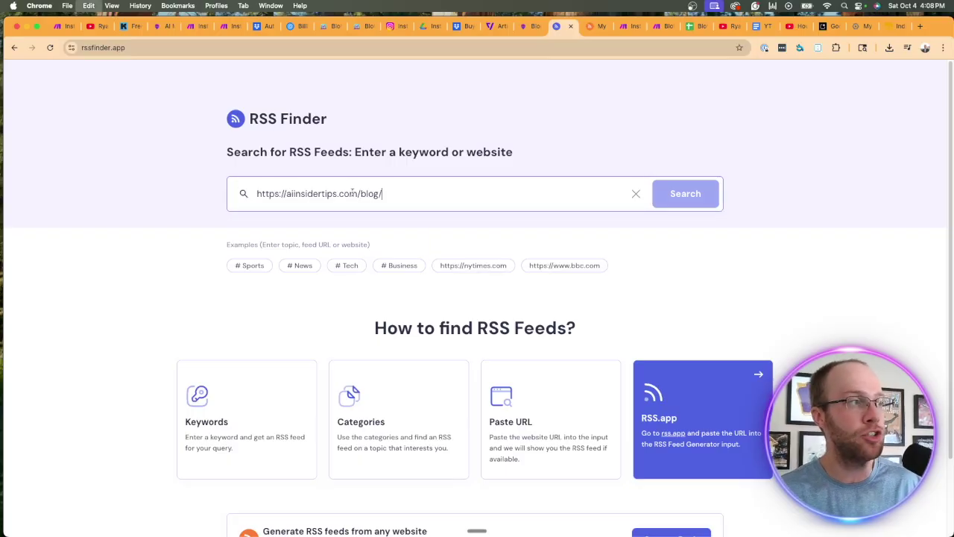
{"action": "left_click", "coordinate": [700, 196]}
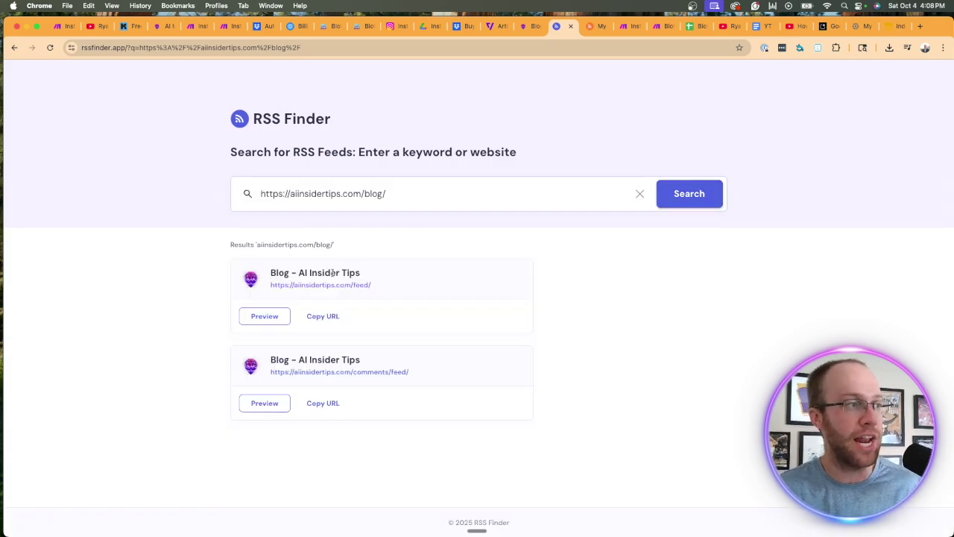
{"action": "triple_click", "coordinate": [377, 285]}
{"action": "left_click", "coordinate": [459, 308]}
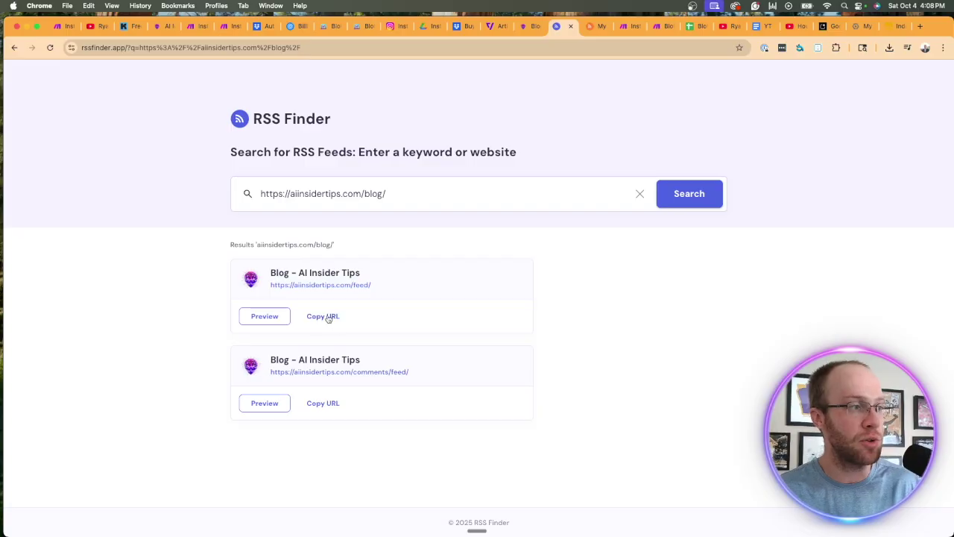
{"action": "left_click", "coordinate": [324, 317]}
{"action": "left_click", "coordinate": [64, 26]}
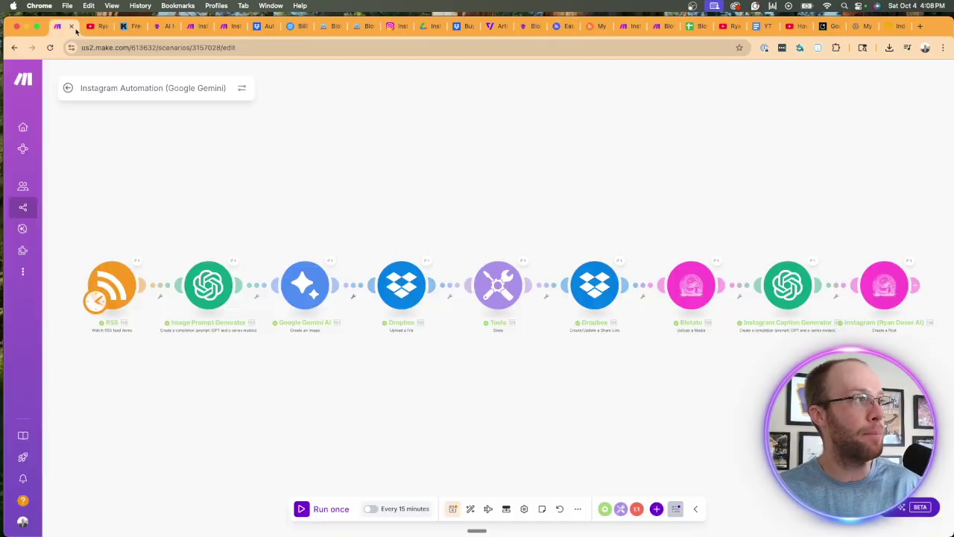
{"action": "left_click", "coordinate": [191, 27]}
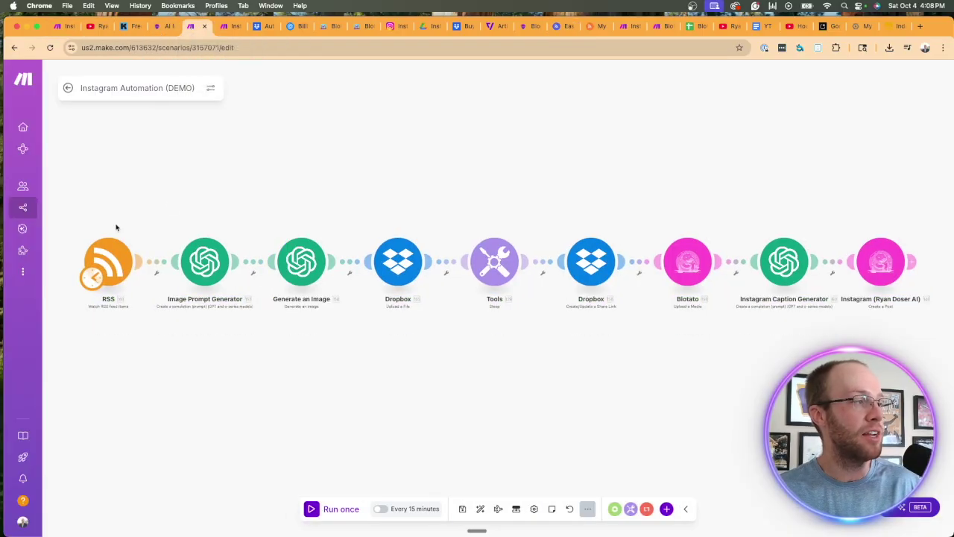
{"action": "left_click", "coordinate": [114, 255]}
{"action": "triple_click", "coordinate": [230, 190]}
{"action": "key", "text": "super+v"}
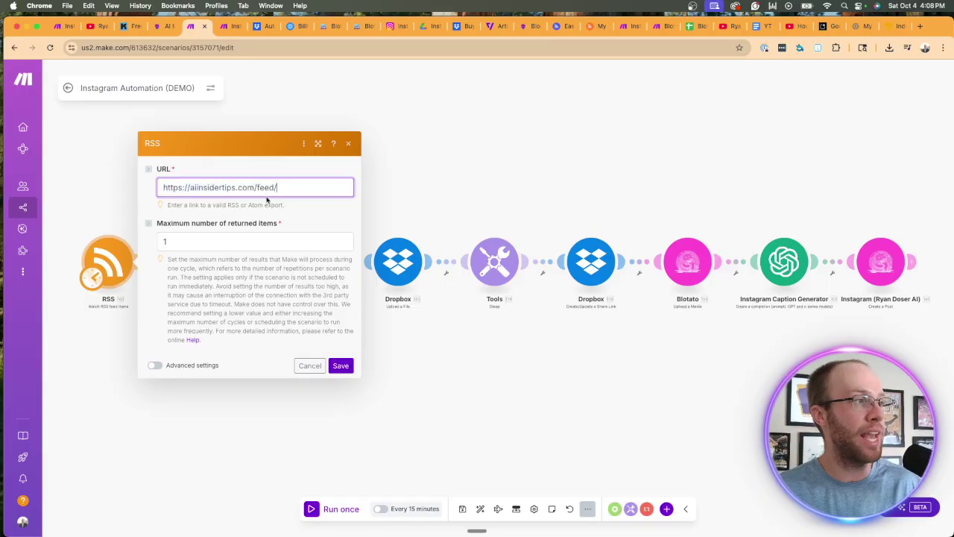
{"action": "left_click", "coordinate": [333, 369]}
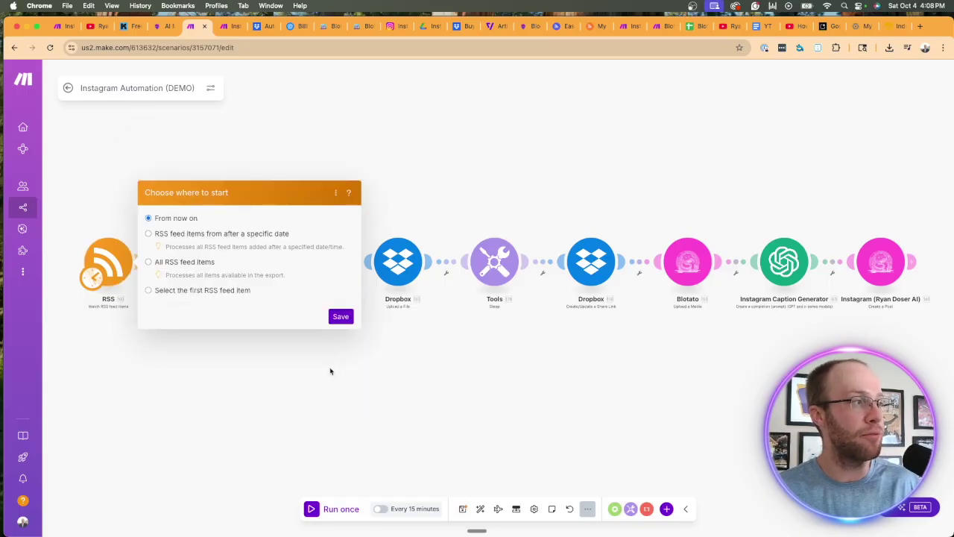
{"action": "left_click", "coordinate": [341, 317]}
Check the RSS module's settings and the posts selectable as its first feed item, keeping the starting point as it is
{"action": "left_click", "coordinate": [118, 258]}
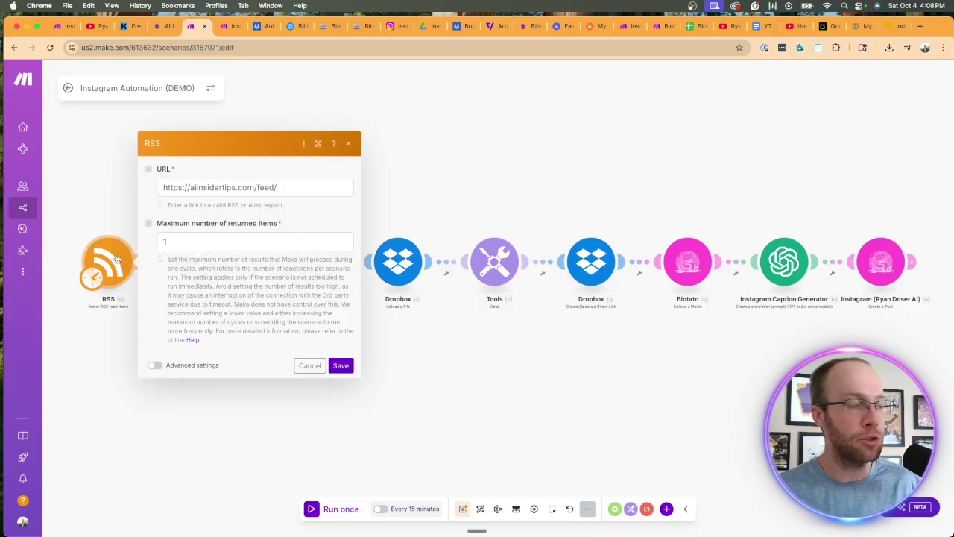
{"action": "left_click", "coordinate": [340, 365]}
{"action": "right_click", "coordinate": [121, 251]}
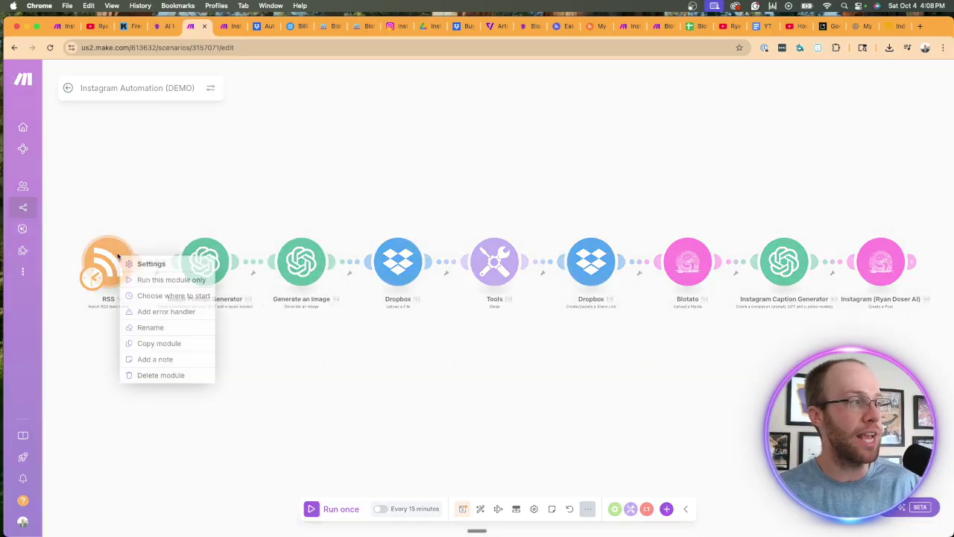
{"action": "left_click", "coordinate": [178, 295]}
{"action": "left_click", "coordinate": [188, 290]}
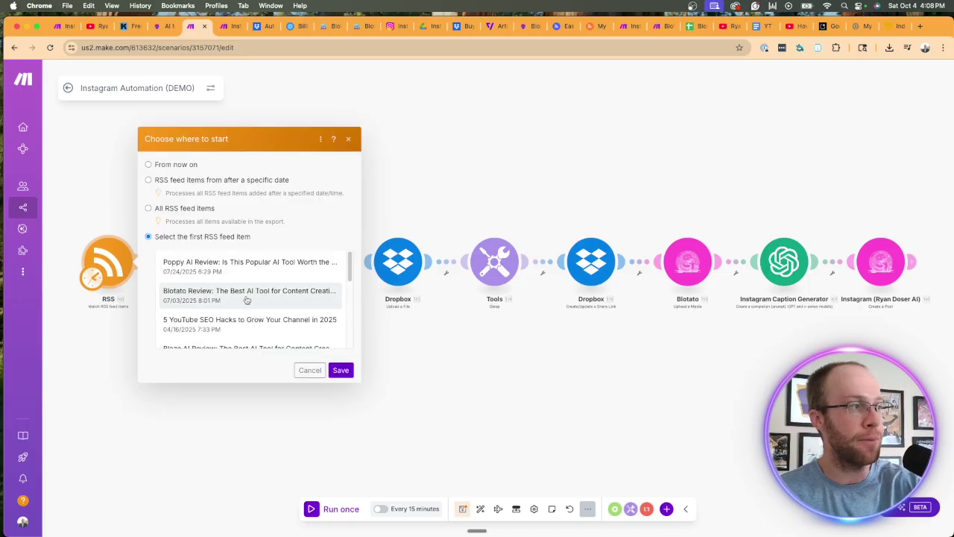
{"action": "scroll", "coordinate": [264, 311], "scroll_direction": "down", "scroll_amount": 5}
{"action": "scroll", "coordinate": [265, 311], "scroll_direction": "up", "scroll_amount": 5}
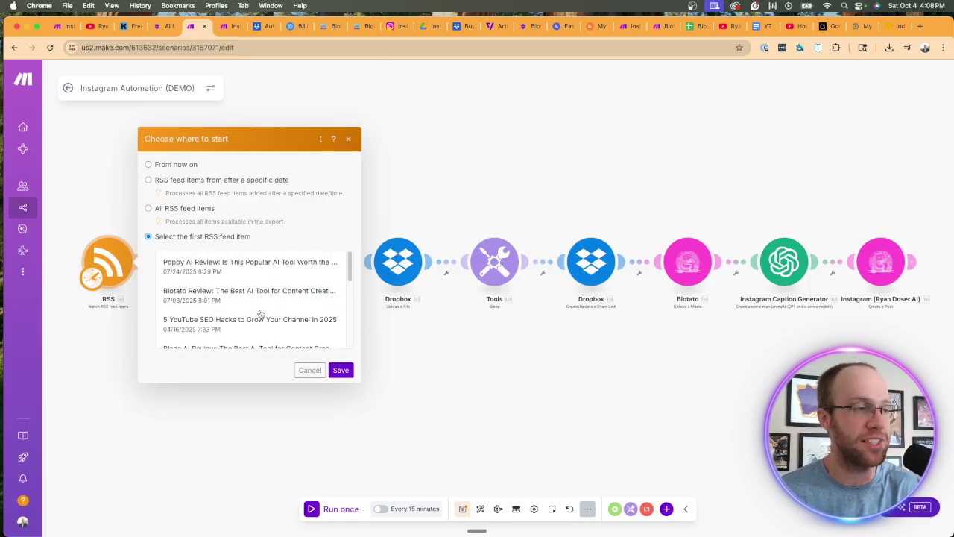
{"action": "left_click", "coordinate": [309, 370]}
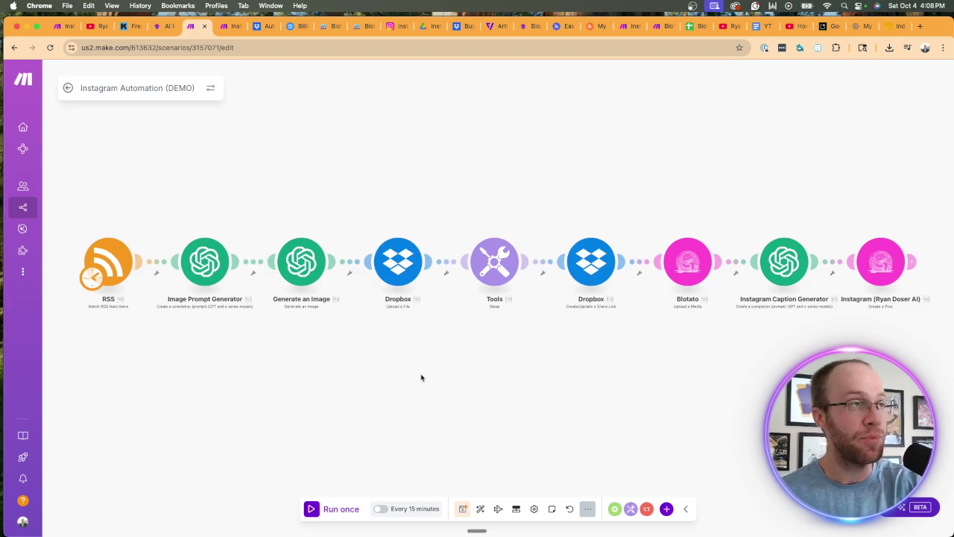
Switch to the Medix Dental IT Industry Research page and copy its address
{"action": "left_click", "coordinate": [561, 26]}
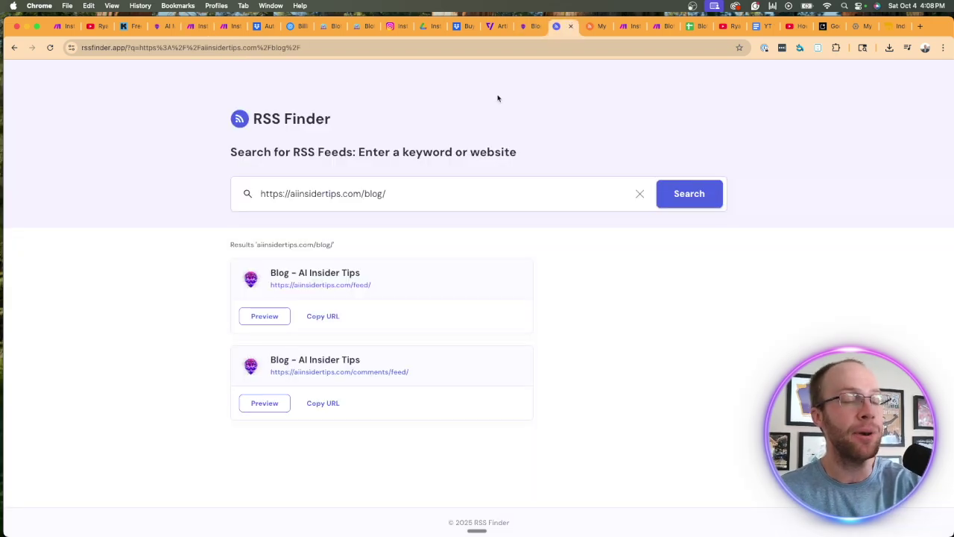
{"action": "left_click", "coordinate": [890, 26]}
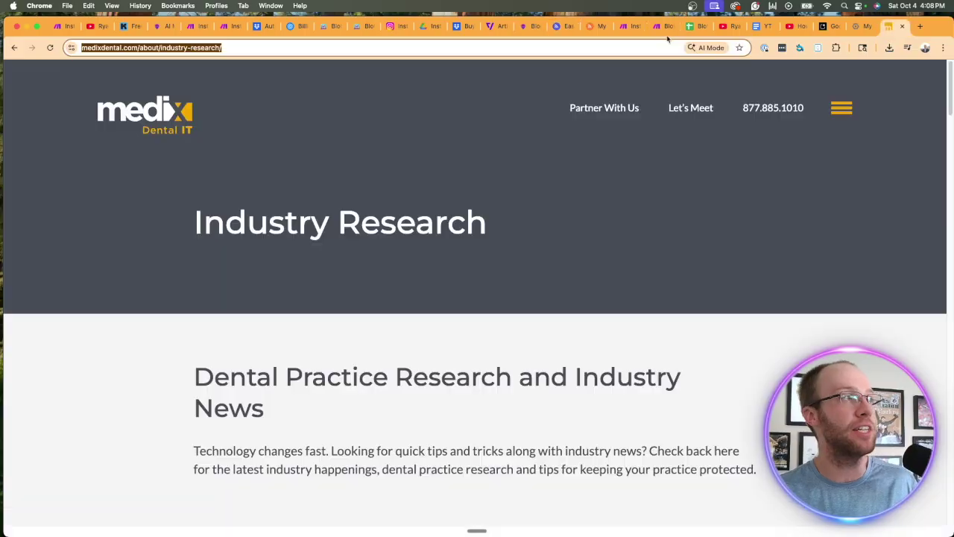
{"action": "left_click", "coordinate": [283, 45]}
{"action": "key", "text": "super+a"}
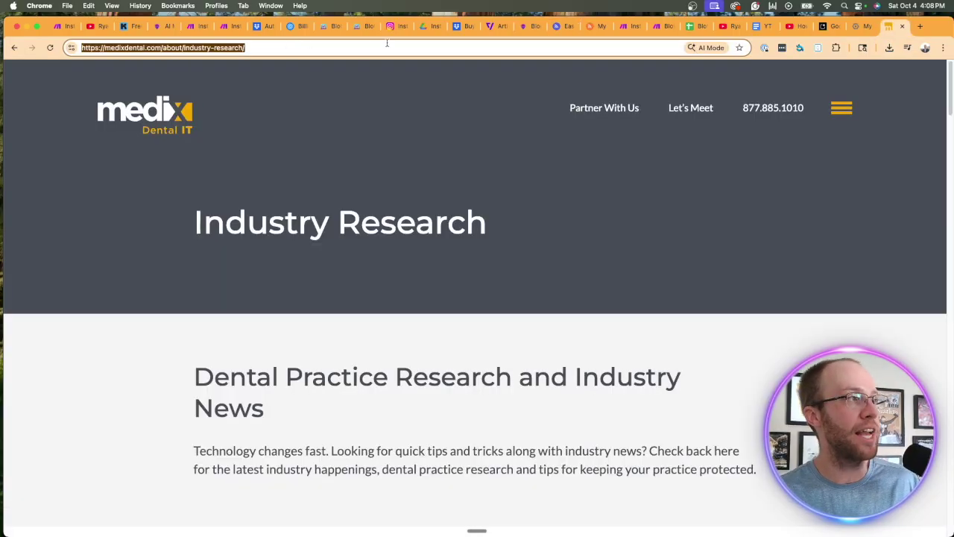
{"action": "left_click", "coordinate": [563, 26]}
{"action": "left_click", "coordinate": [322, 193]}
{"action": "key", "text": "super+a"}
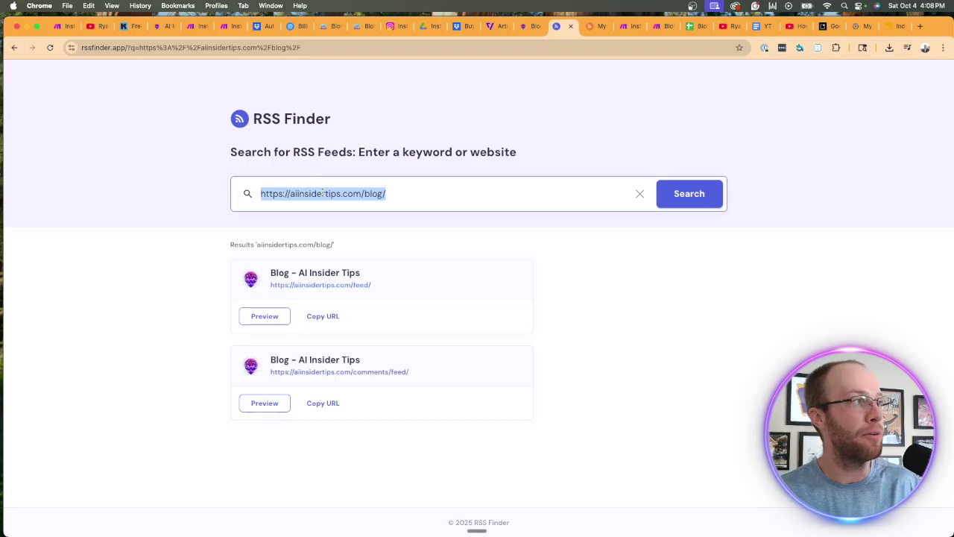
{"action": "key", "text": "super+v"}
{"action": "left_click", "coordinate": [688, 193]}
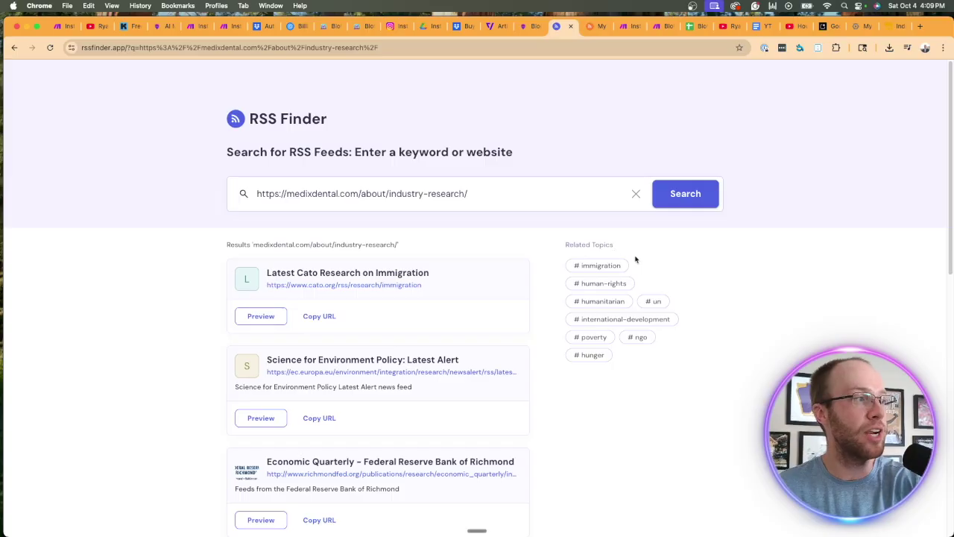
{"action": "scroll", "coordinate": [430, 258], "scroll_direction": "down", "scroll_amount": 5}
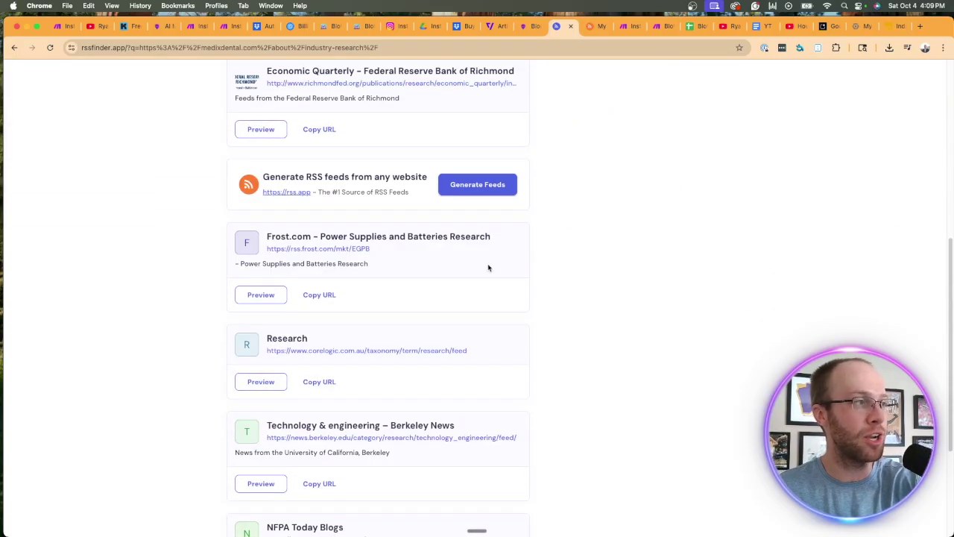
{"action": "scroll", "coordinate": [490, 269], "scroll_direction": "up", "scroll_amount": 5}
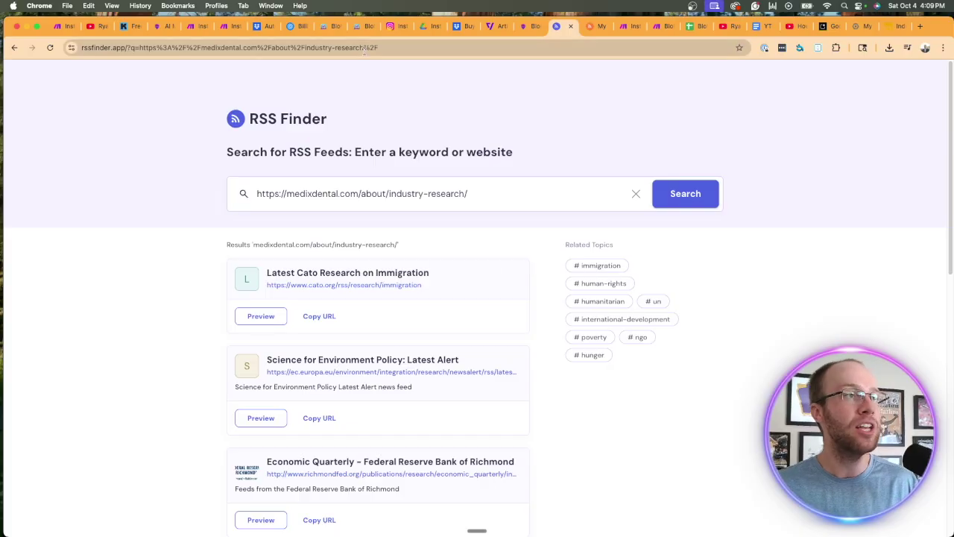
Switch to the My Feeds page of RSS.app and check the trial plan's feed usage
{"action": "left_click", "coordinate": [603, 27]}
{"action": "double_click", "coordinate": [142, 47]}
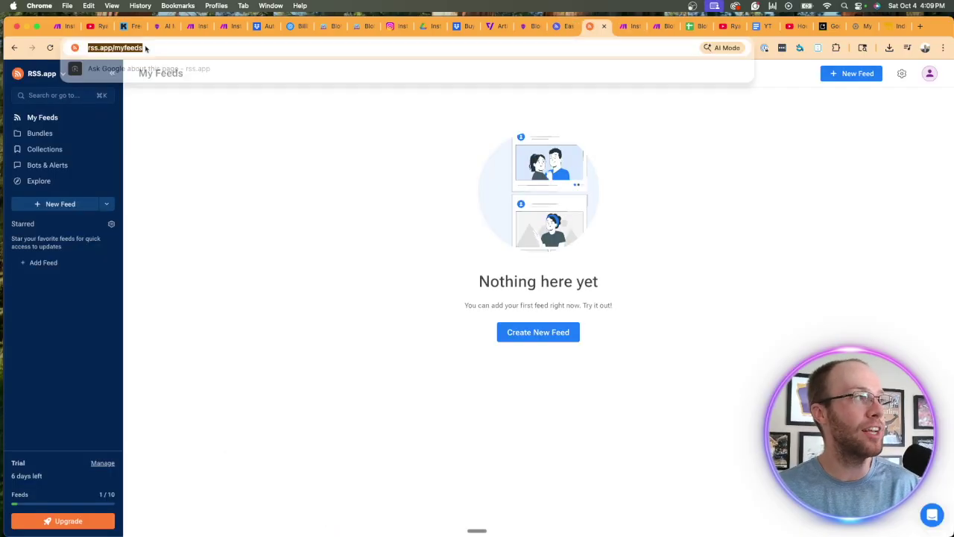
{"action": "left_click", "coordinate": [199, 115]}
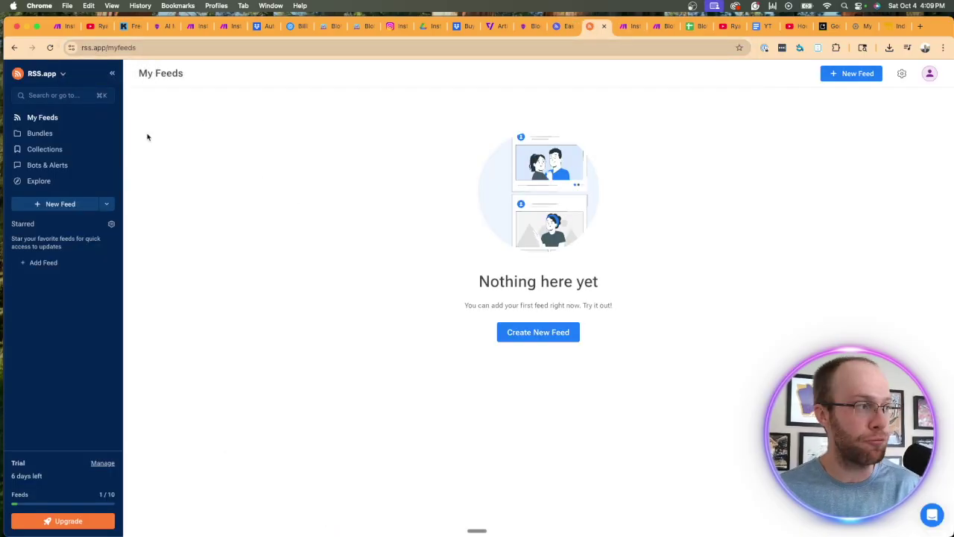
{"action": "left_click_drag", "start_coordinate": [82, 495], "coordinate": [126, 497]}
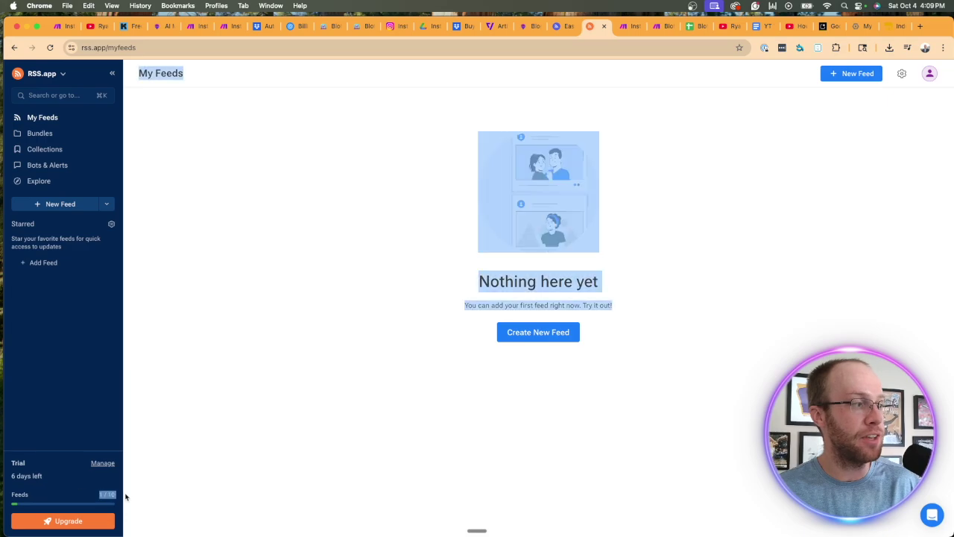
{"action": "left_click", "coordinate": [149, 492]}
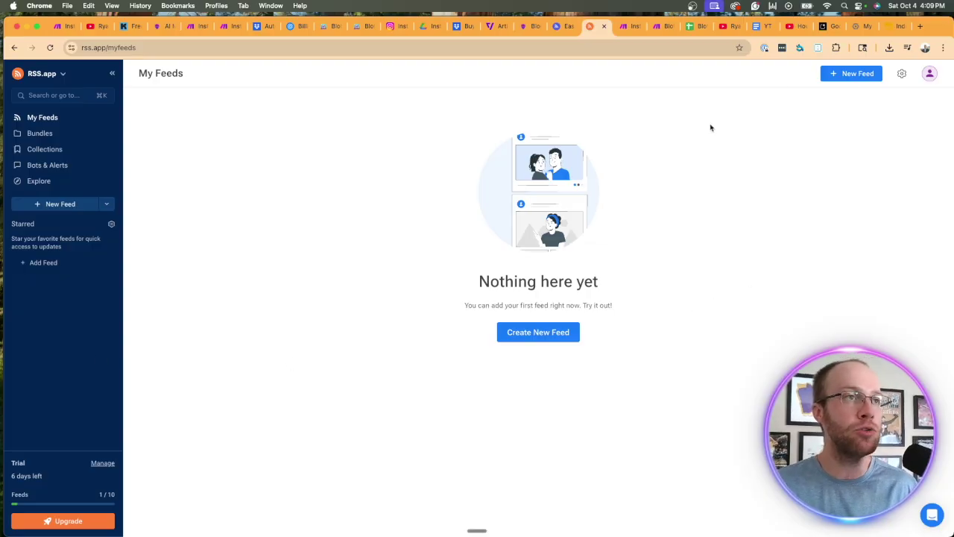
{"action": "left_click", "coordinate": [530, 332]}
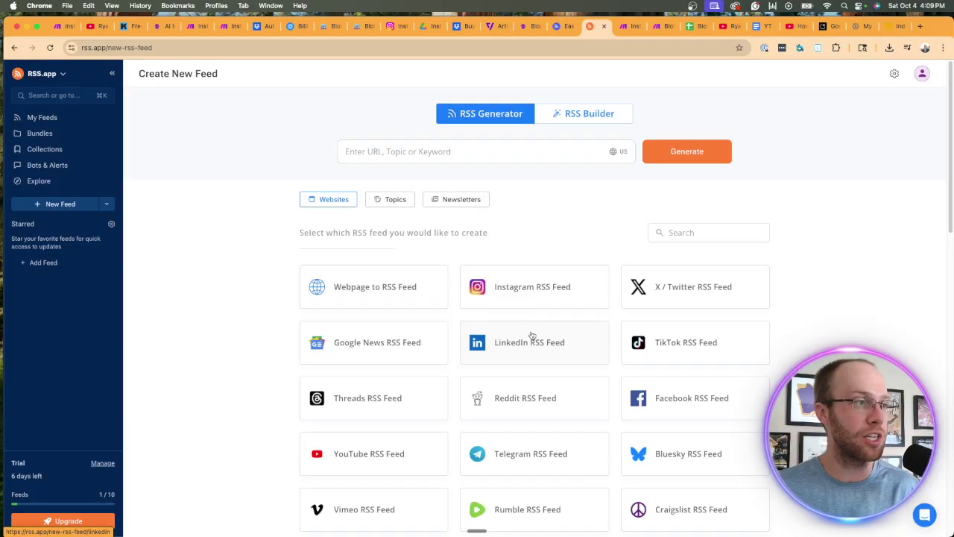
{"action": "left_click", "coordinate": [447, 151]}
{"action": "key", "text": "super+v"}
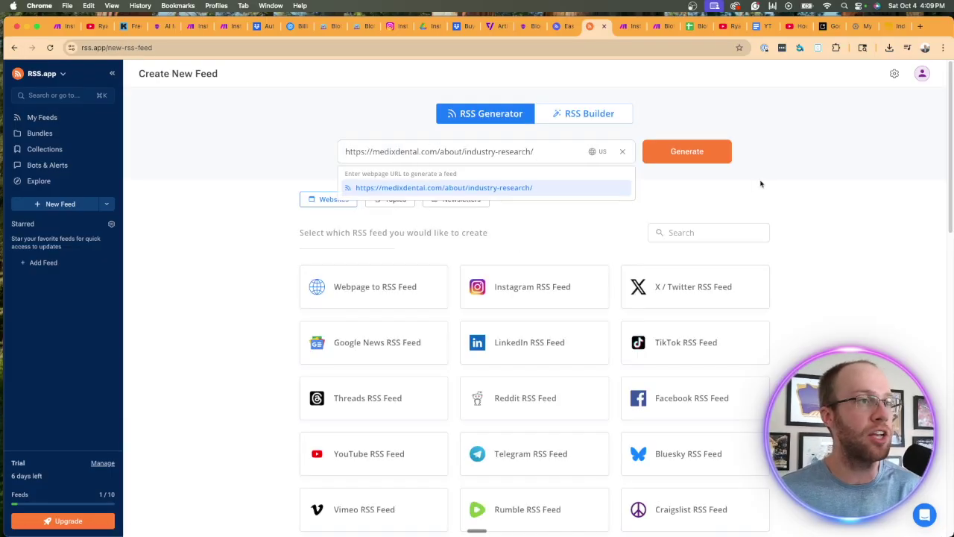
{"action": "left_click", "coordinate": [699, 157]}
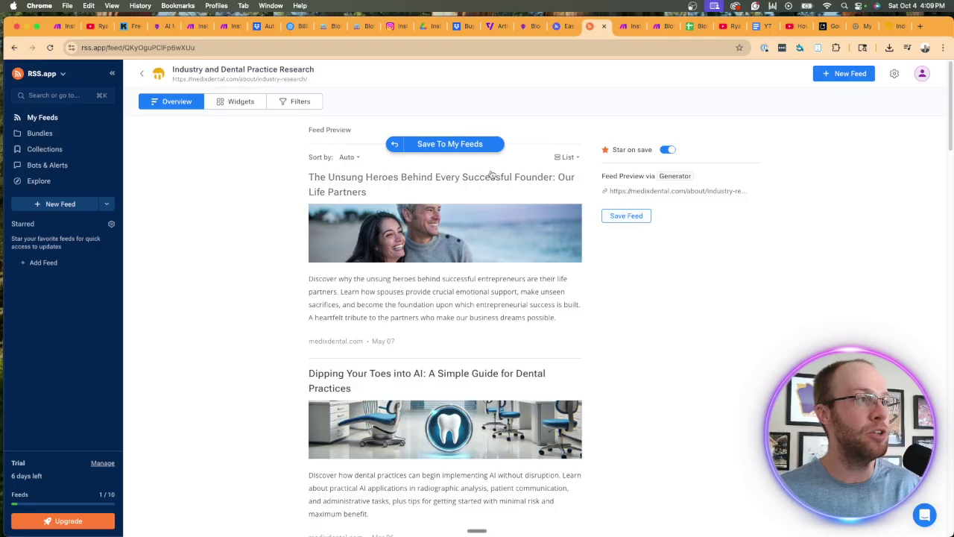
{"action": "left_click", "coordinate": [629, 215]}
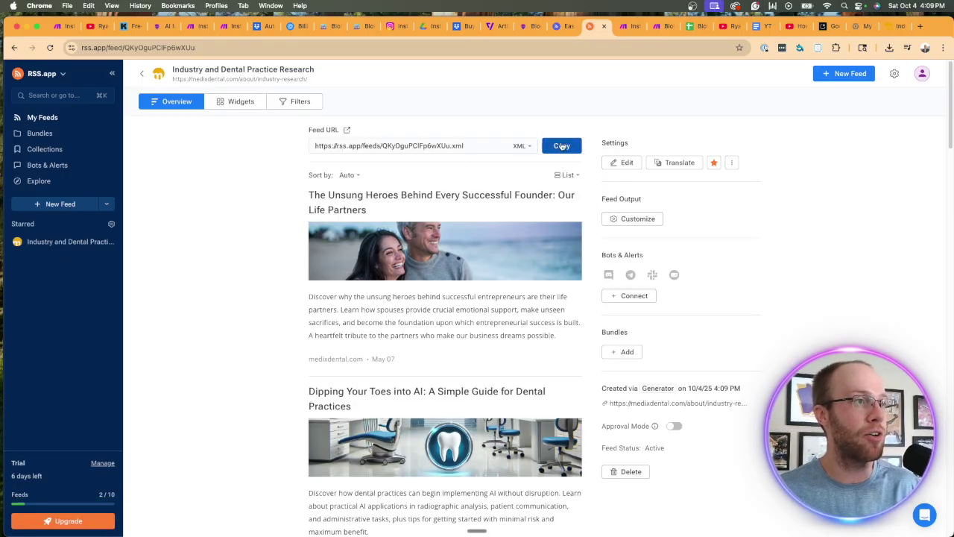
Copy the generated Medix Dental feed's XML URL into the URL of the RSS module in the Make demo scenario
{"action": "left_click", "coordinate": [561, 146]}
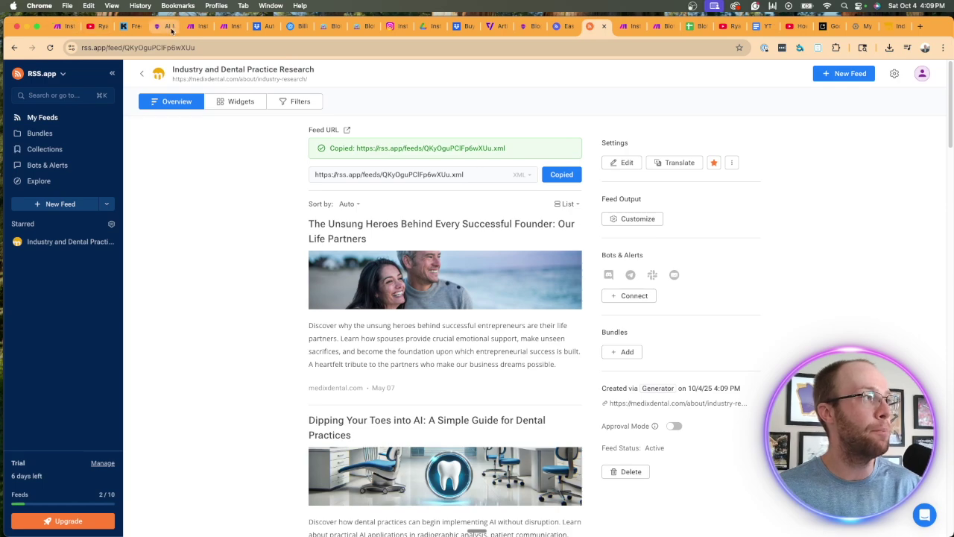
{"action": "left_click", "coordinate": [193, 26]}
{"action": "left_click", "coordinate": [138, 263]}
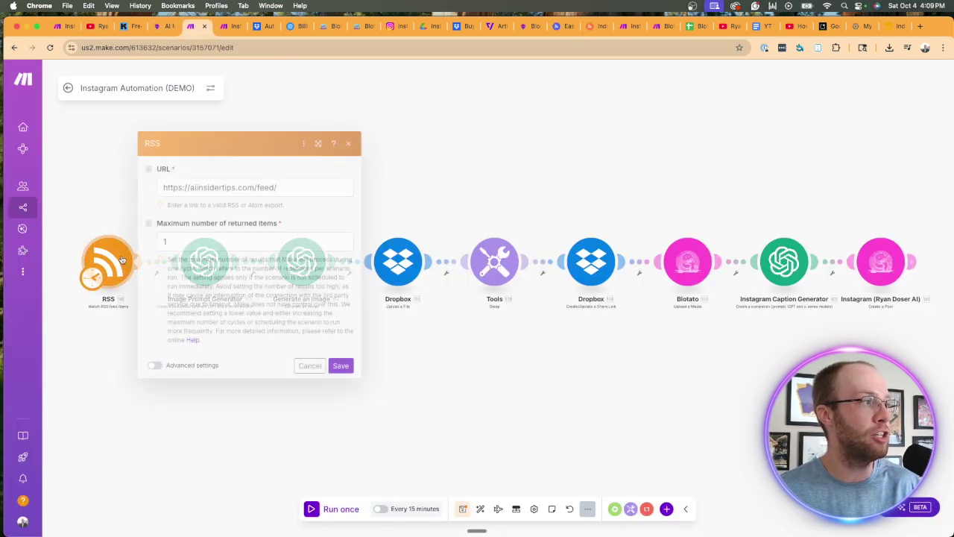
{"action": "triple_click", "coordinate": [257, 187]}
{"action": "key", "text": "cmd+v"}
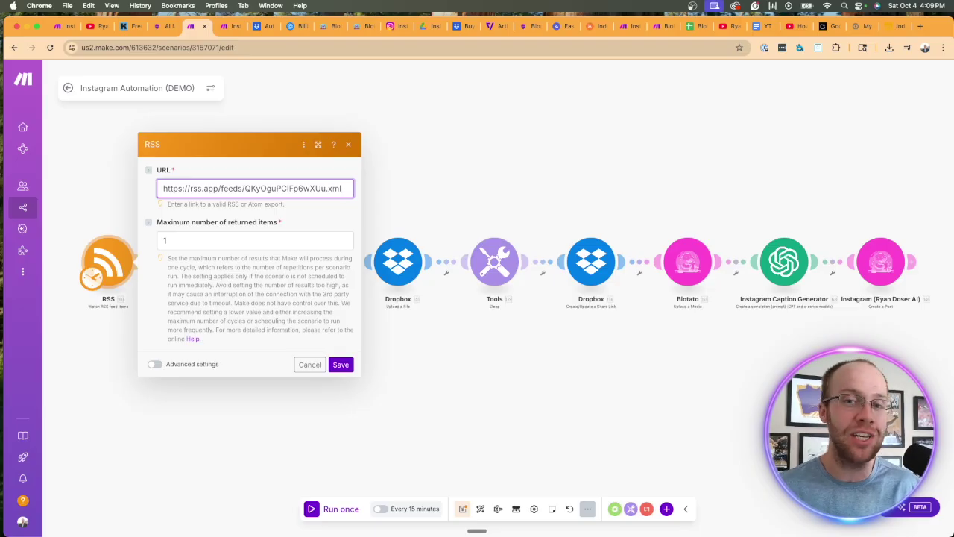
Switch to the AI Insider Tips blog page and copy its address
{"action": "left_click", "coordinate": [559, 26]}
{"action": "left_click", "coordinate": [628, 26]}
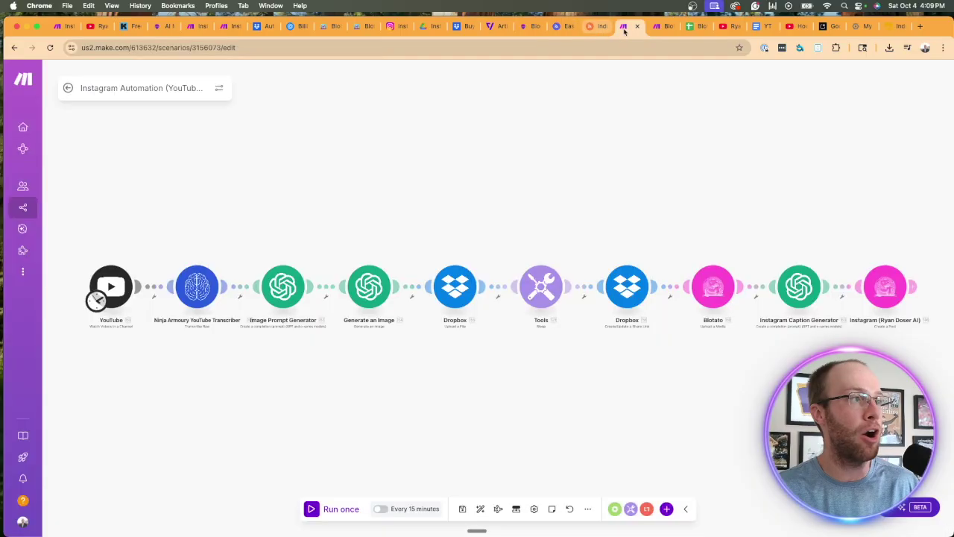
{"action": "left_click", "coordinate": [525, 26]}
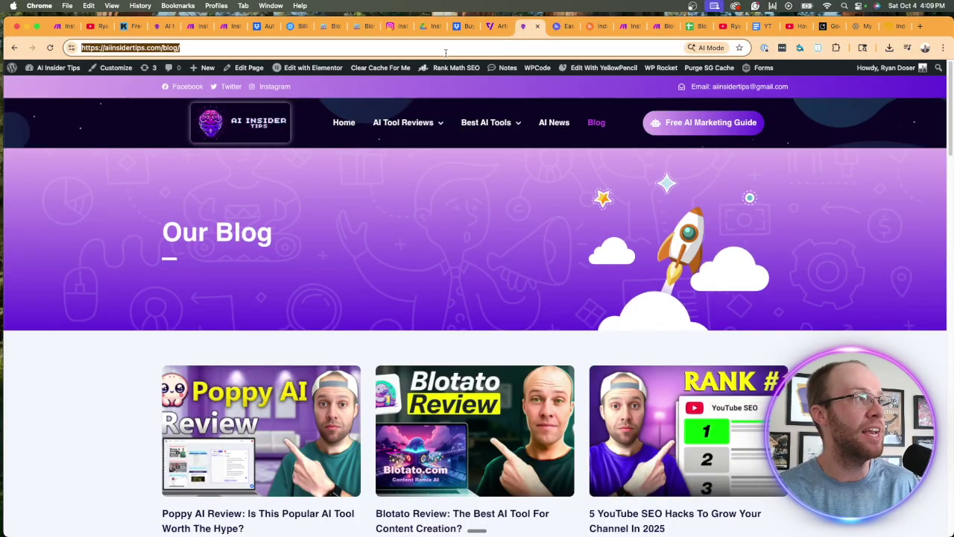
{"action": "left_click", "coordinate": [451, 50]}
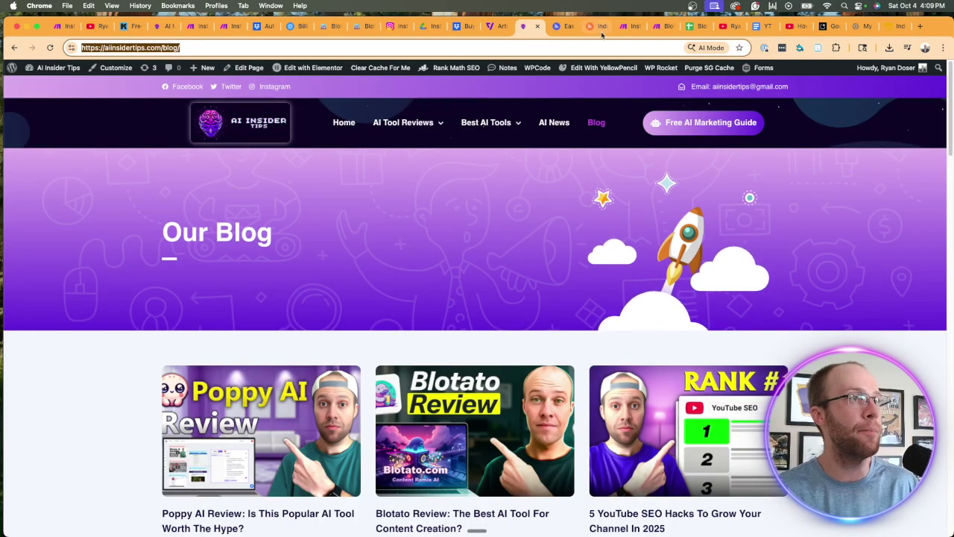
{"action": "left_click", "coordinate": [628, 26]}
{"action": "left_click", "coordinate": [561, 27]}
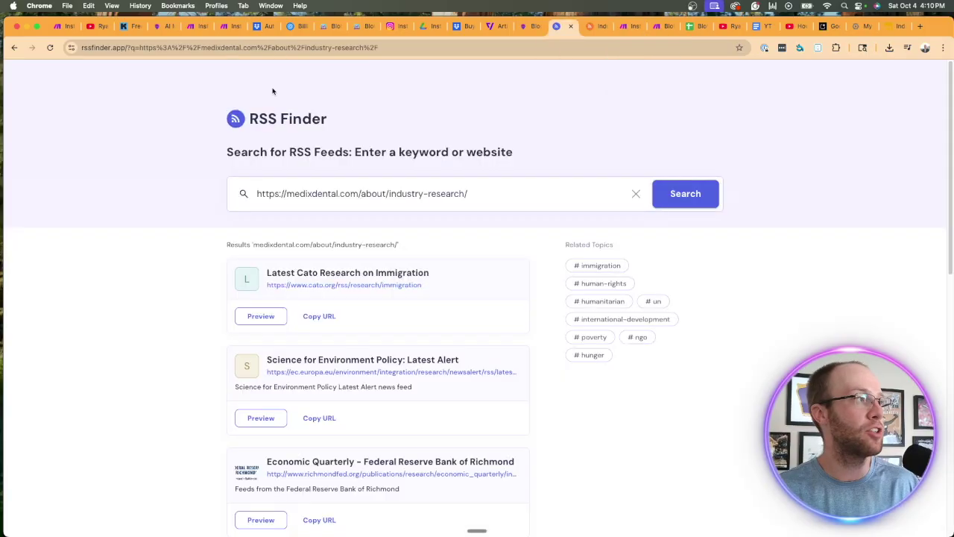
{"action": "left_click_drag", "start_coordinate": [273, 91], "coordinate": [329, 188]}
{"action": "double_click", "coordinate": [330, 193]}
{"action": "key", "text": "super+a"}
{"action": "key", "text": "super+v"}
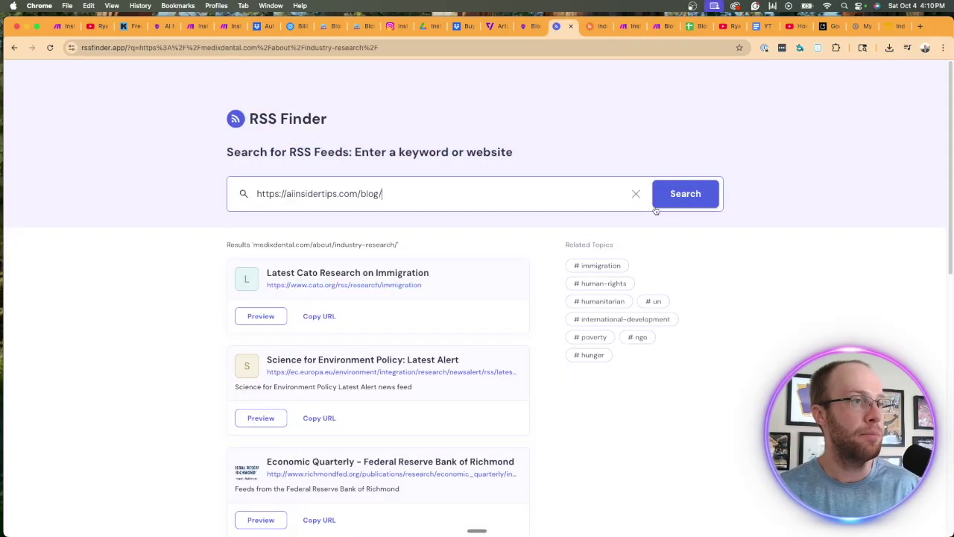
{"action": "left_click", "coordinate": [656, 193]}
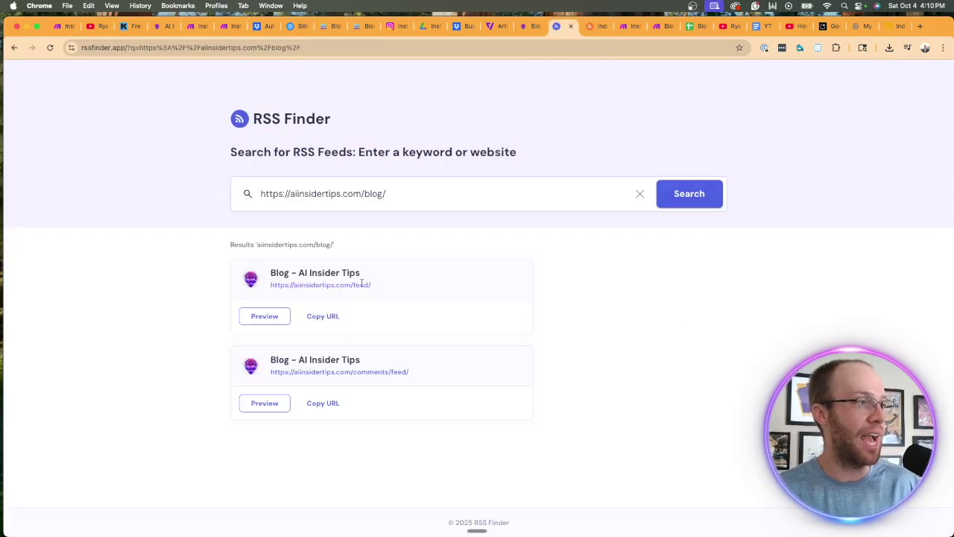
{"action": "left_click", "coordinate": [323, 316]}
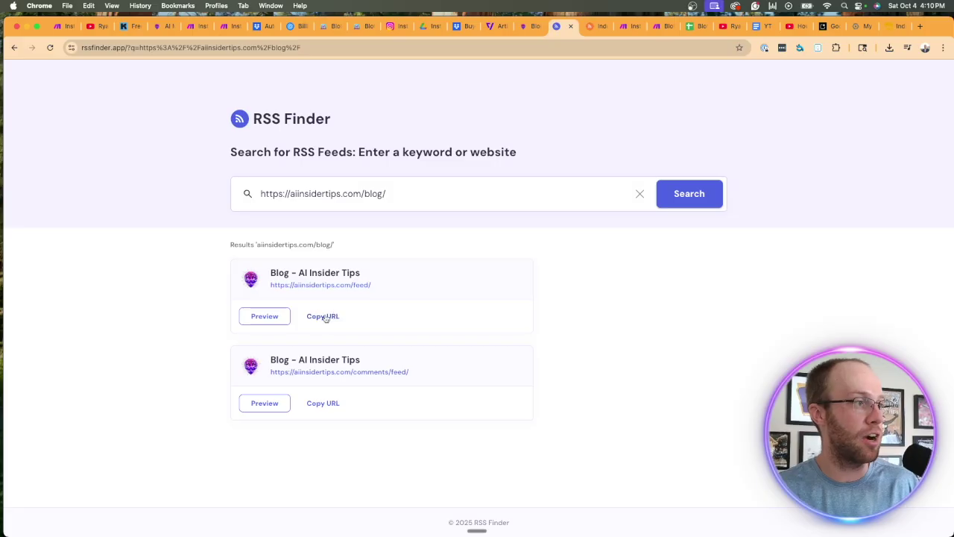
{"action": "left_click", "coordinate": [192, 27]}
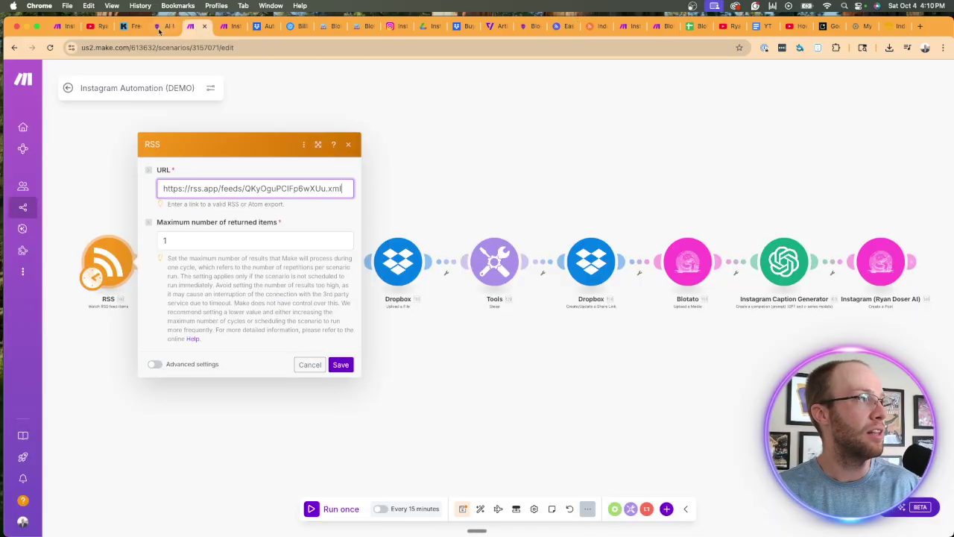
{"action": "triple_click", "coordinate": [285, 188]}
{"action": "key", "text": "super+v"}
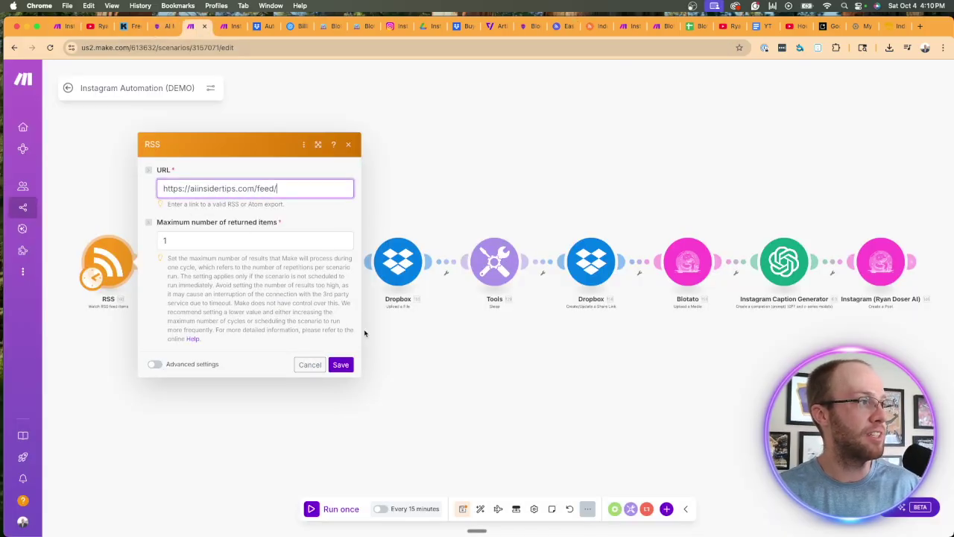
{"action": "left_click", "coordinate": [340, 365]}
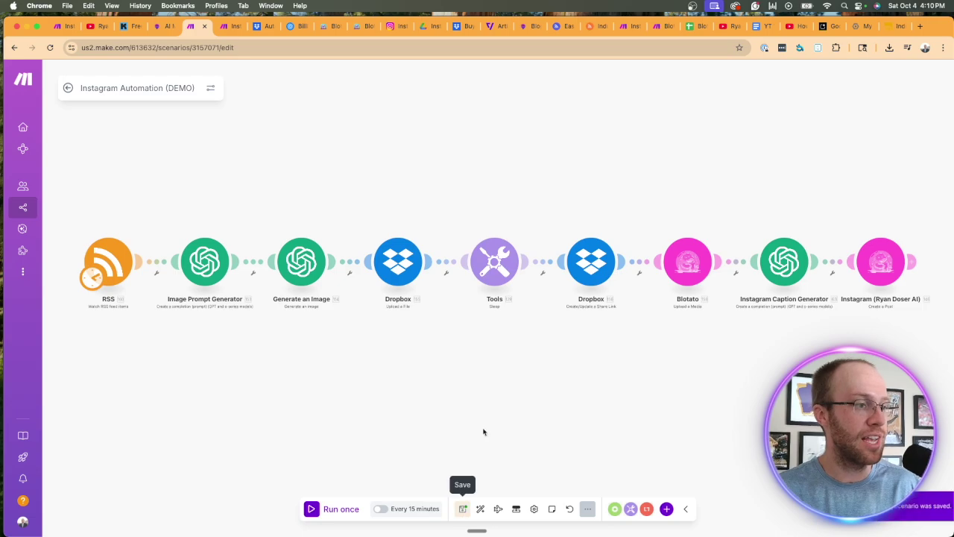
{"action": "left_click", "coordinate": [462, 509]}
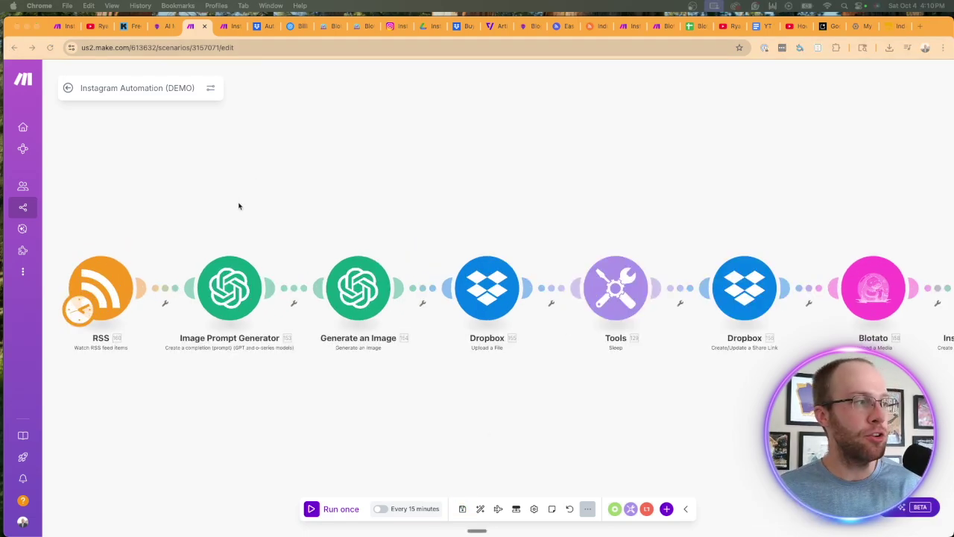
Open the Image Prompt Generator module's settings and choose My OpenAI connection as its connection
{"action": "left_click", "coordinate": [229, 306]}
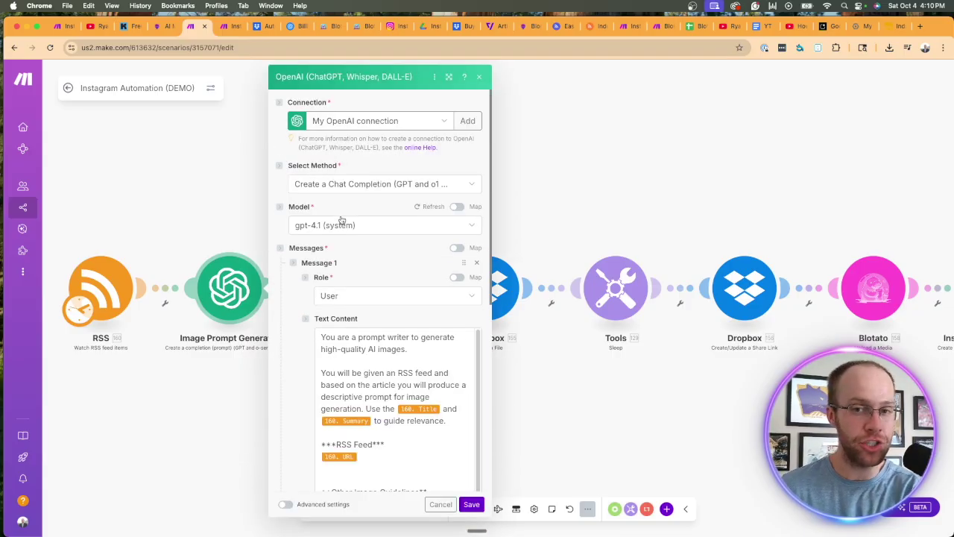
{"action": "left_click", "coordinate": [398, 121]}
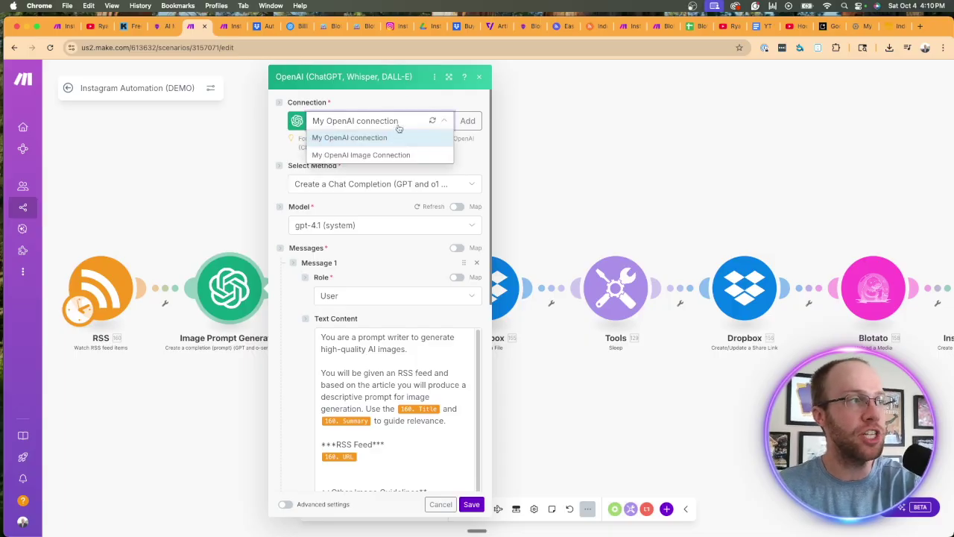
{"action": "left_click", "coordinate": [361, 135]}
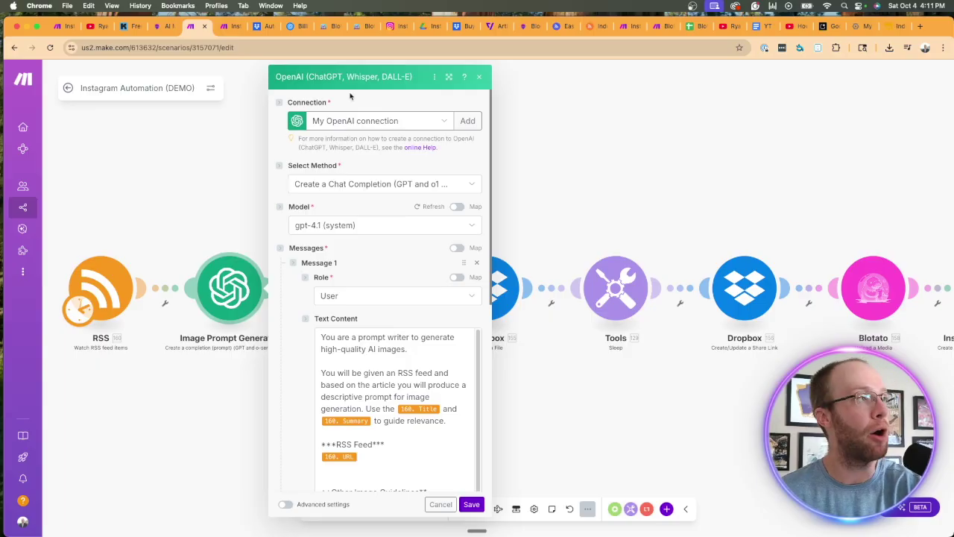
Switch to the OpenAI platform's billing page and check the pay-as-you-go credit balance
{"action": "left_click", "coordinate": [295, 28]}
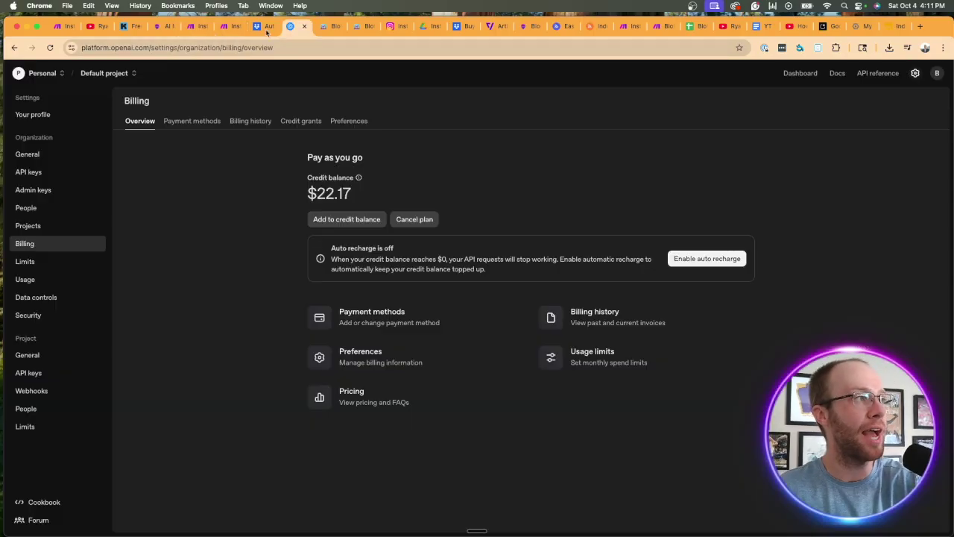
{"action": "left_click", "coordinate": [120, 50]}
{"action": "left_click", "coordinate": [246, 253]}
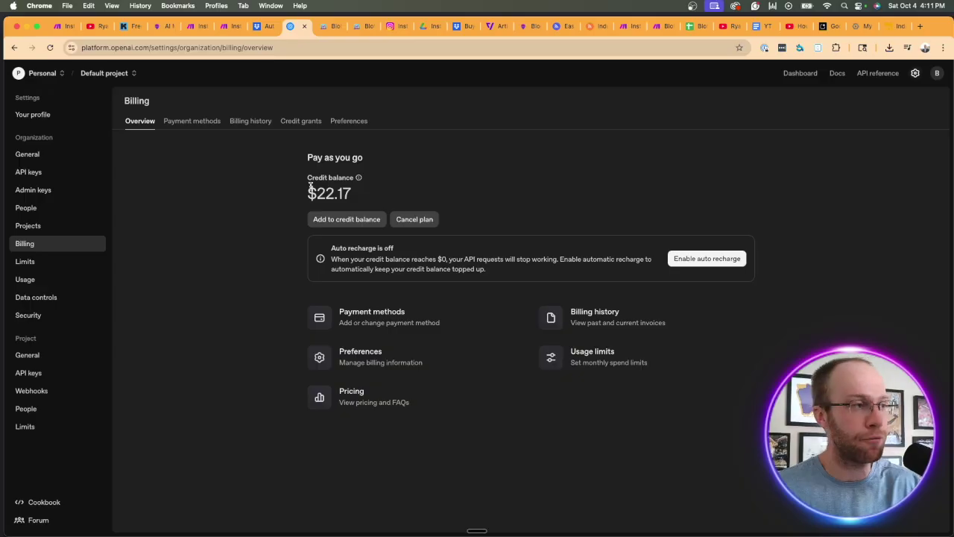
{"action": "left_click_drag", "start_coordinate": [424, 191], "coordinate": [272, 188]}
{"action": "left_click", "coordinate": [267, 185]}
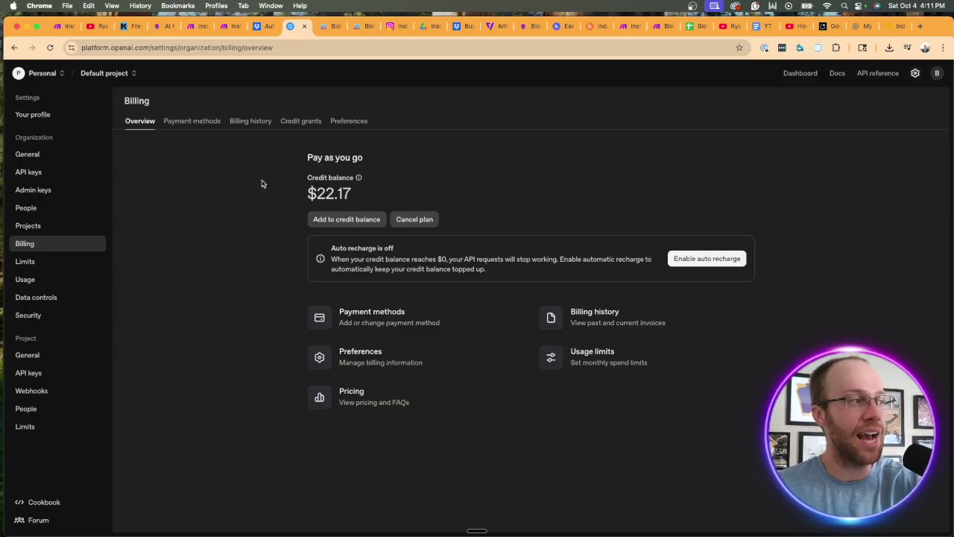
Open the project's API keys page and examine the form for creating a new secret key, without creating one
{"action": "left_click", "coordinate": [51, 372]}
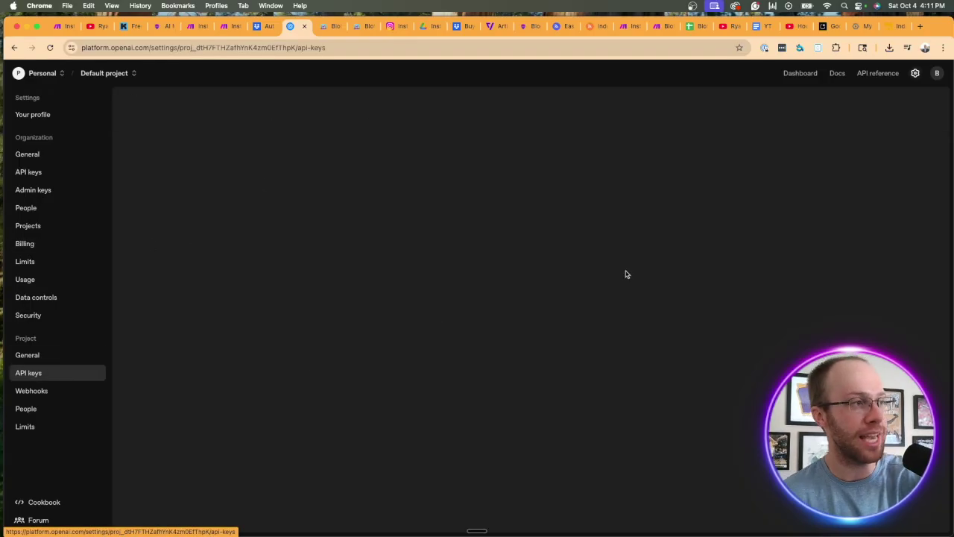
{"action": "left_click", "coordinate": [916, 105]}
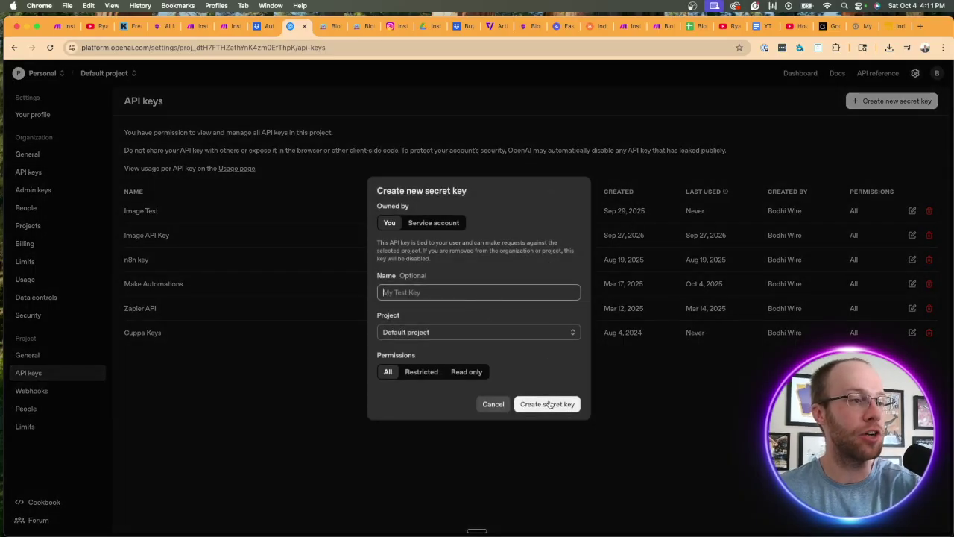
{"action": "left_click", "coordinate": [492, 405]}
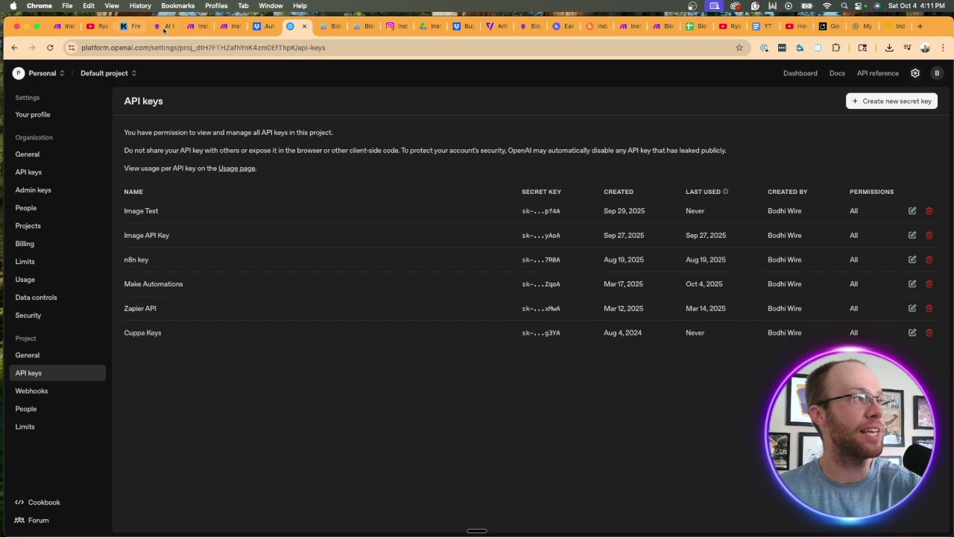
Return to the Make demo scenario and examine the API Key field in the new OpenAI connection form, without adding a connection
{"action": "left_click", "coordinate": [197, 26]}
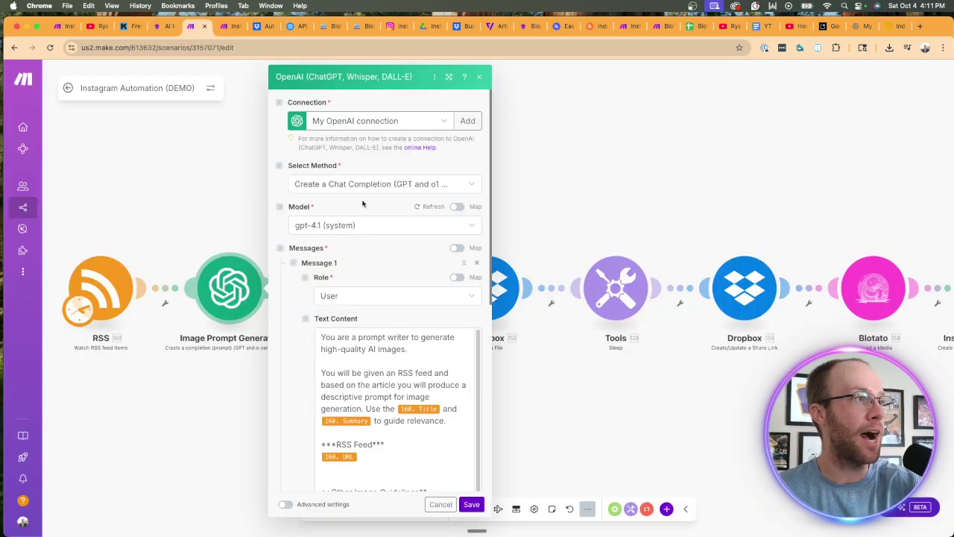
{"action": "left_click", "coordinate": [467, 120]}
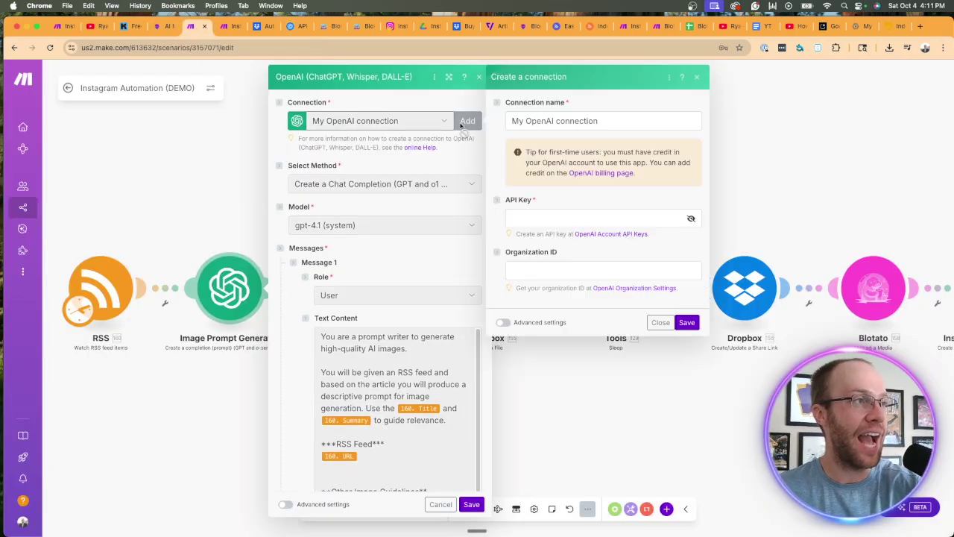
{"action": "left_click", "coordinate": [537, 221]}
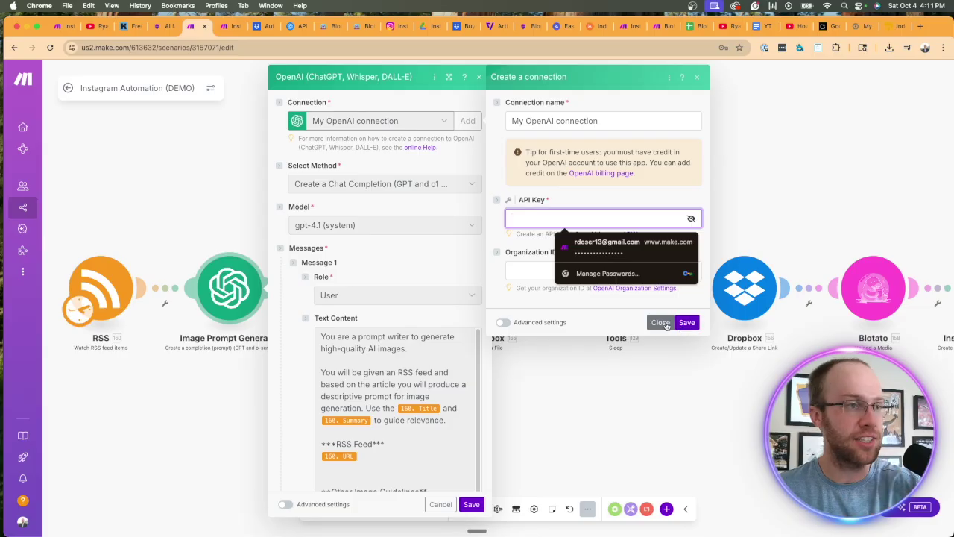
{"action": "left_click", "coordinate": [660, 322]}
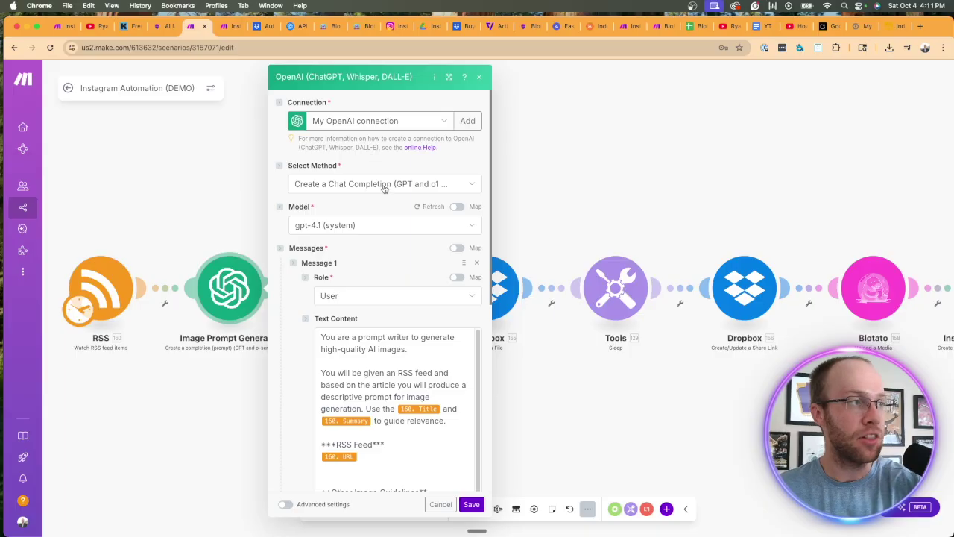
Choose gpt-4.1 (system) as the Image Prompt Generator's model and keep My OpenAI connection
{"action": "left_click", "coordinate": [355, 227]}
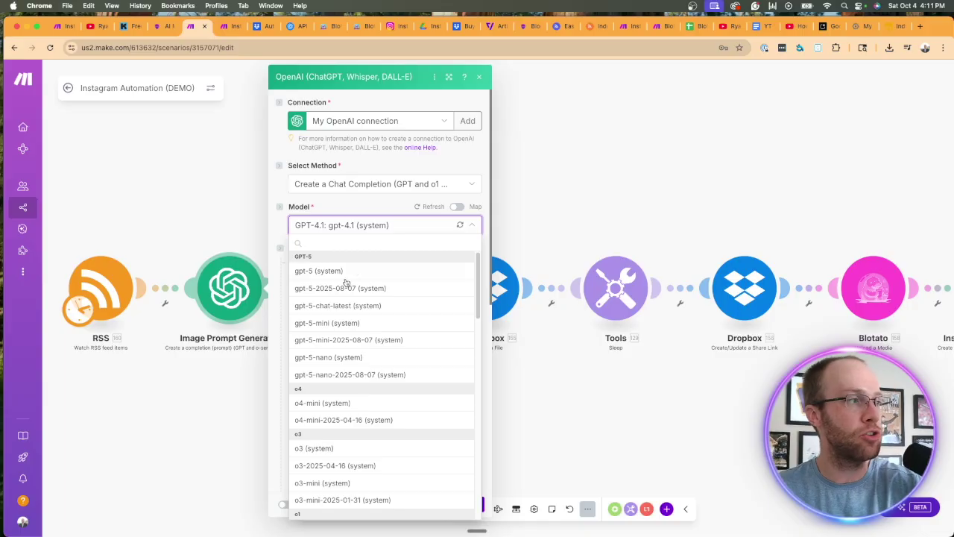
{"action": "scroll", "coordinate": [363, 289], "scroll_direction": "down", "scroll_amount": 5}
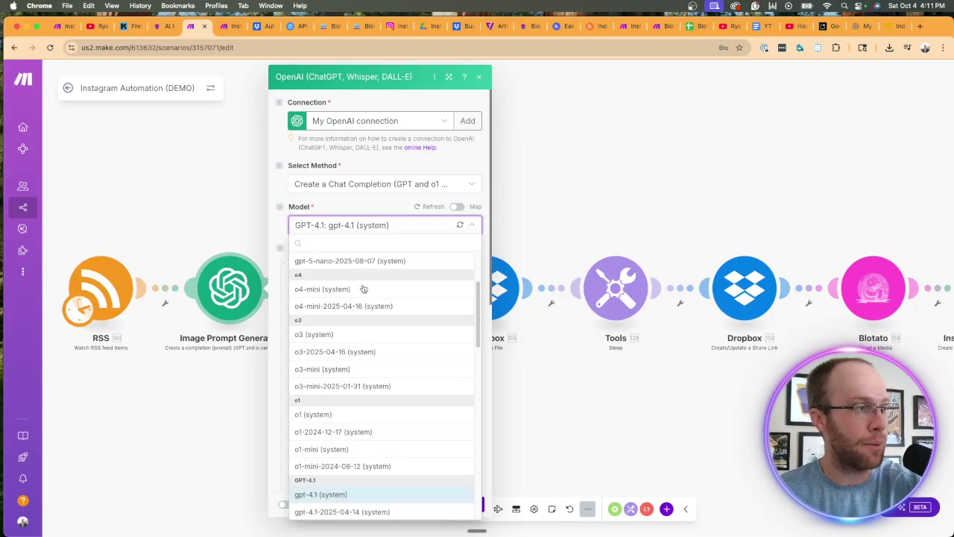
{"action": "left_click", "coordinate": [356, 451]}
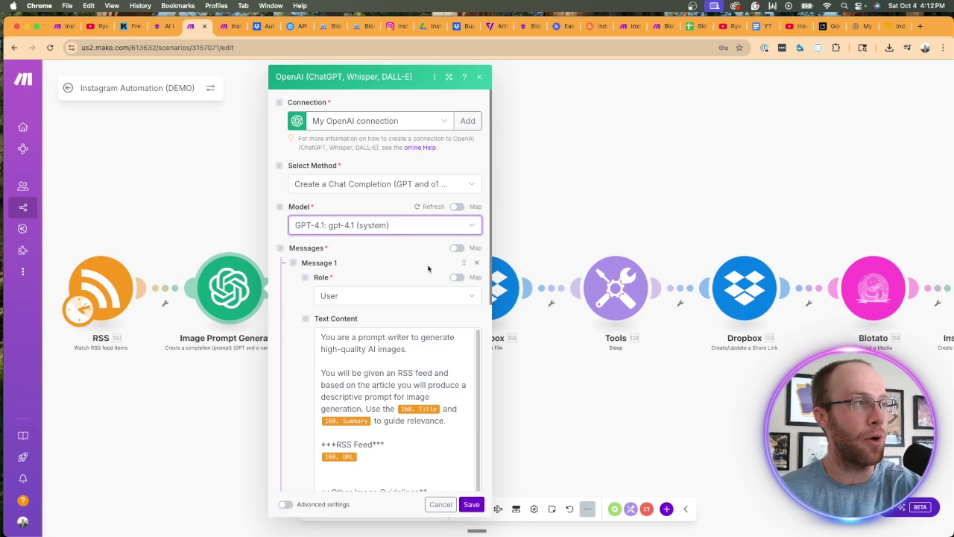
{"action": "left_click", "coordinate": [349, 123]}
{"action": "left_click", "coordinate": [362, 99]}
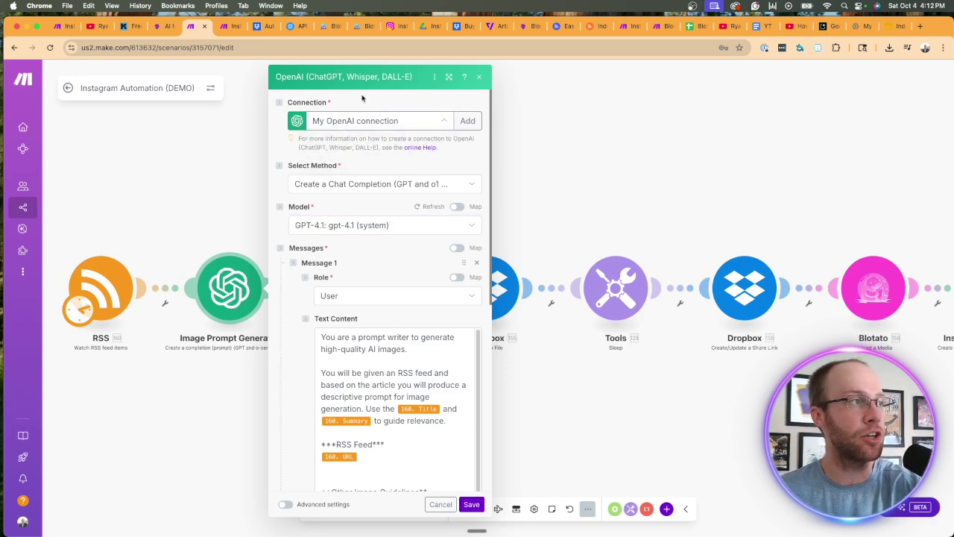
Read through the image prompt's text content, including its role instructions, mapped RSS fields and image guidelines
{"action": "scroll", "coordinate": [398, 337], "scroll_direction": "down", "scroll_amount": 5}
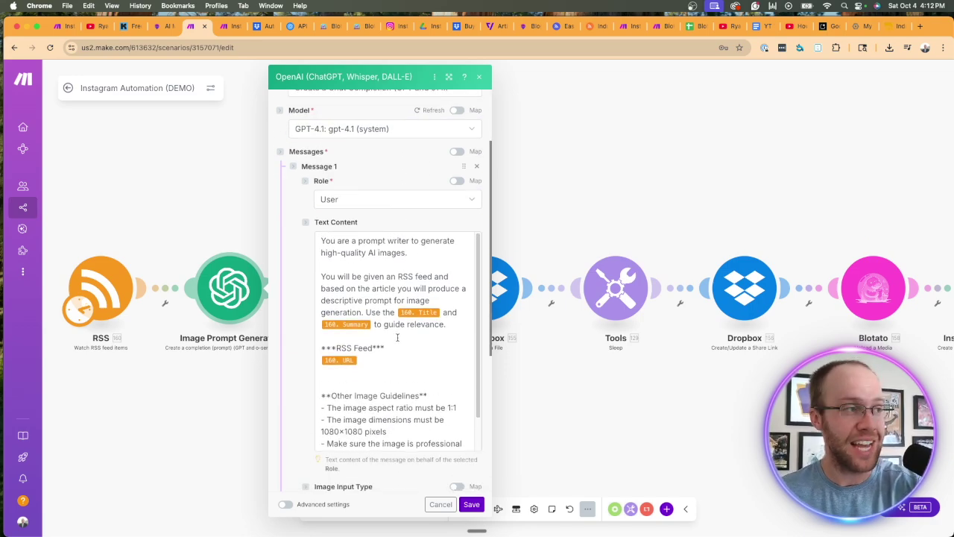
{"action": "scroll", "coordinate": [398, 338], "scroll_direction": "up", "scroll_amount": 1}
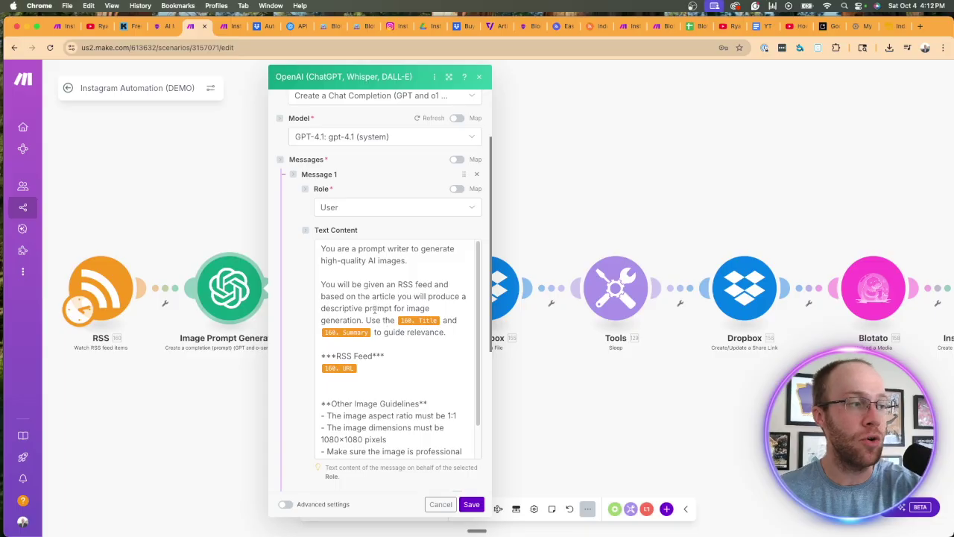
{"action": "scroll", "coordinate": [395, 320], "scroll_direction": "down", "scroll_amount": 3}
{"action": "scroll", "coordinate": [448, 325], "scroll_direction": "up", "scroll_amount": 2}
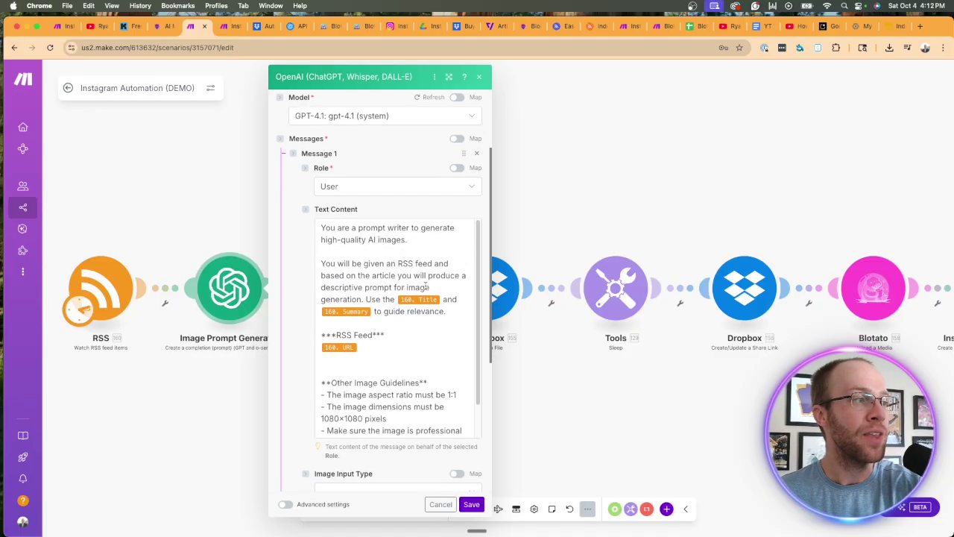
{"action": "left_click", "coordinate": [440, 313]}
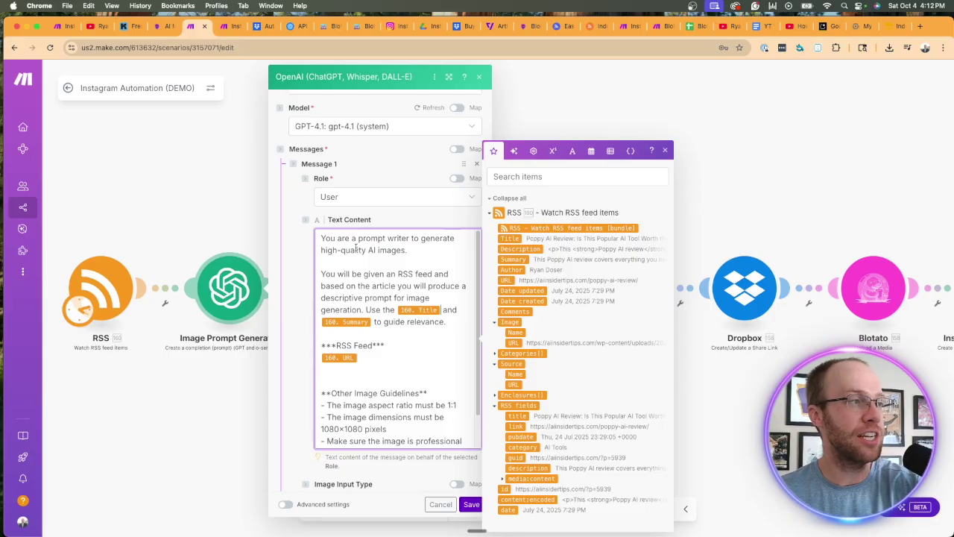
{"action": "left_click_drag", "start_coordinate": [344, 239], "coordinate": [415, 252]}
{"action": "left_click", "coordinate": [415, 252]}
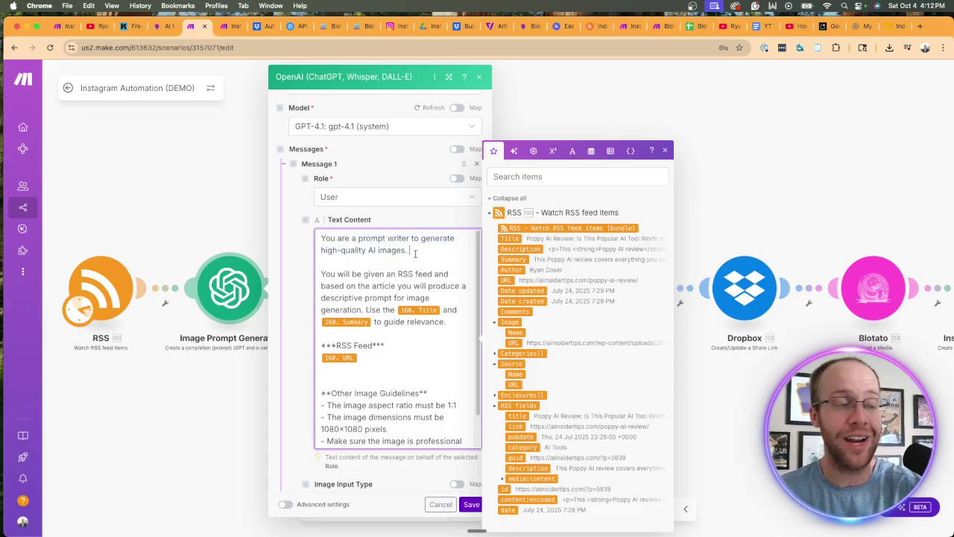
{"action": "left_click_drag", "start_coordinate": [351, 274], "coordinate": [409, 274]}
{"action": "left_click", "coordinate": [410, 275]}
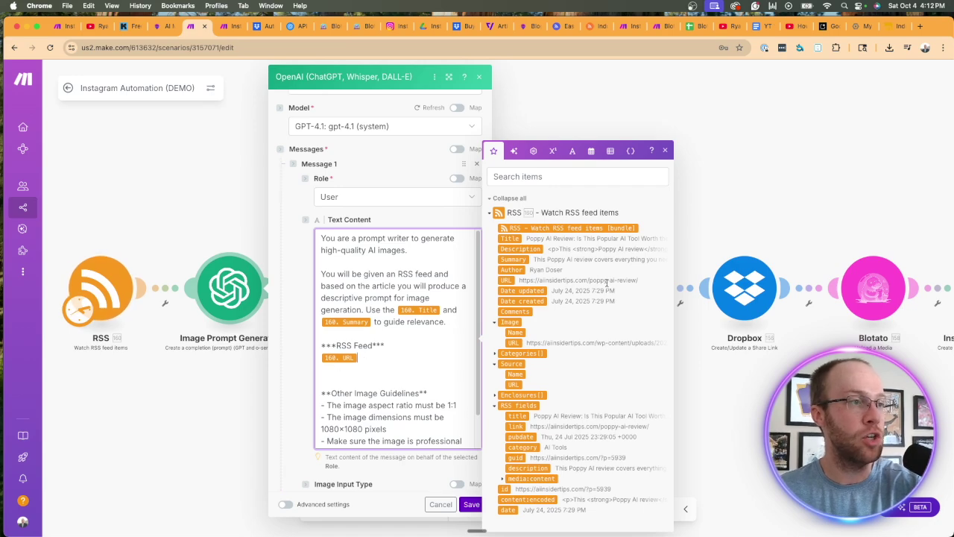
{"action": "scroll", "coordinate": [419, 337], "scroll_direction": "down", "scroll_amount": 4}
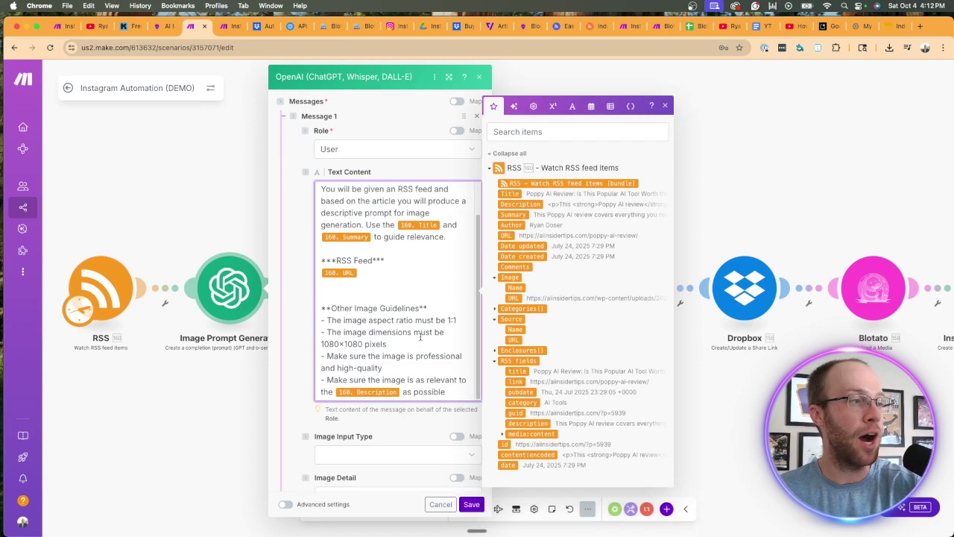
{"action": "mouse_move", "coordinate": [341, 323]}
{"action": "left_mouse_down"}
{"action": "mouse_move", "coordinate": [407, 322]}
{"action": "mouse_move", "coordinate": [335, 340]}
{"action": "left_mouse_up"}
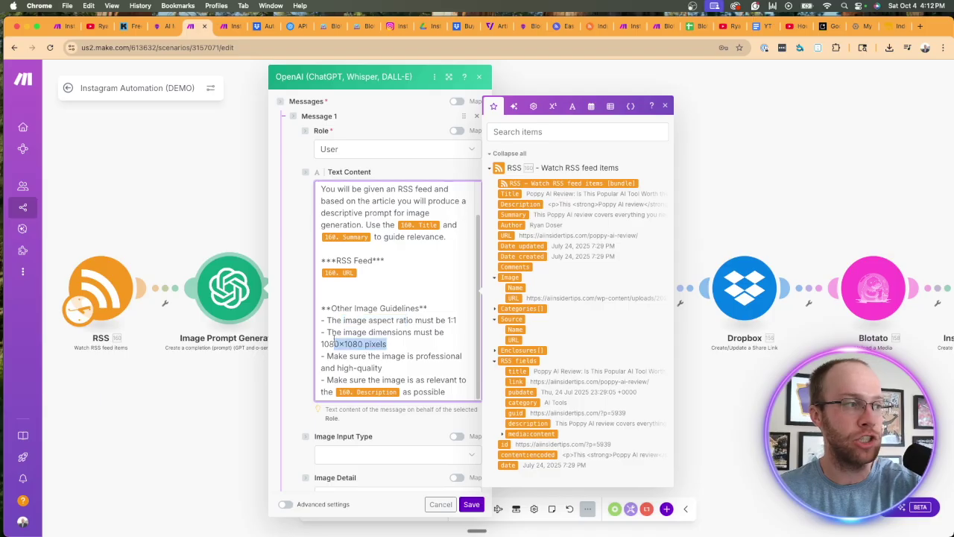
{"action": "left_click_drag", "start_coordinate": [393, 366], "coordinate": [334, 357]}
{"action": "left_click", "coordinate": [405, 377]}
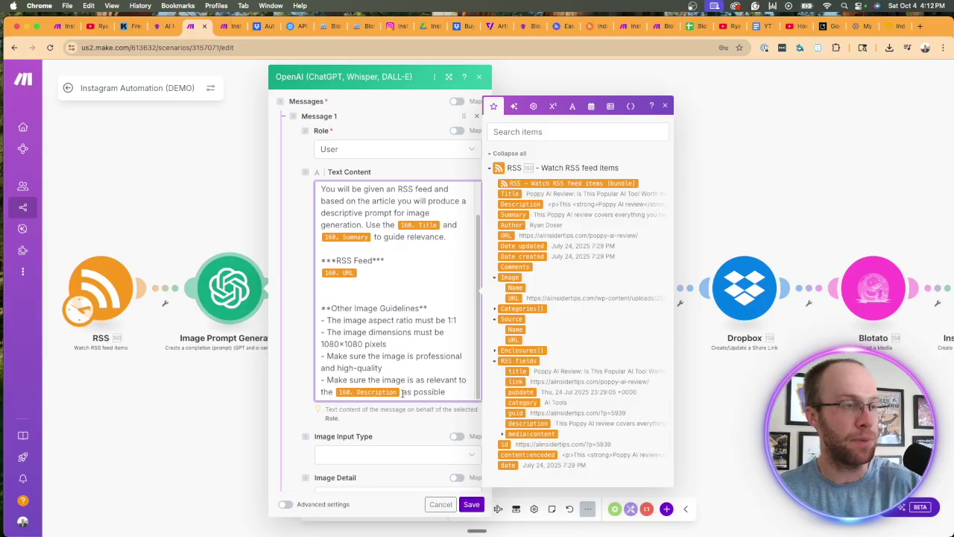
Replace the Description variable in the prompt's last image guideline with the RSS Summary variable and save the module
{"action": "left_click", "coordinate": [403, 393]}
{"action": "key", "text": "BackSpace"}
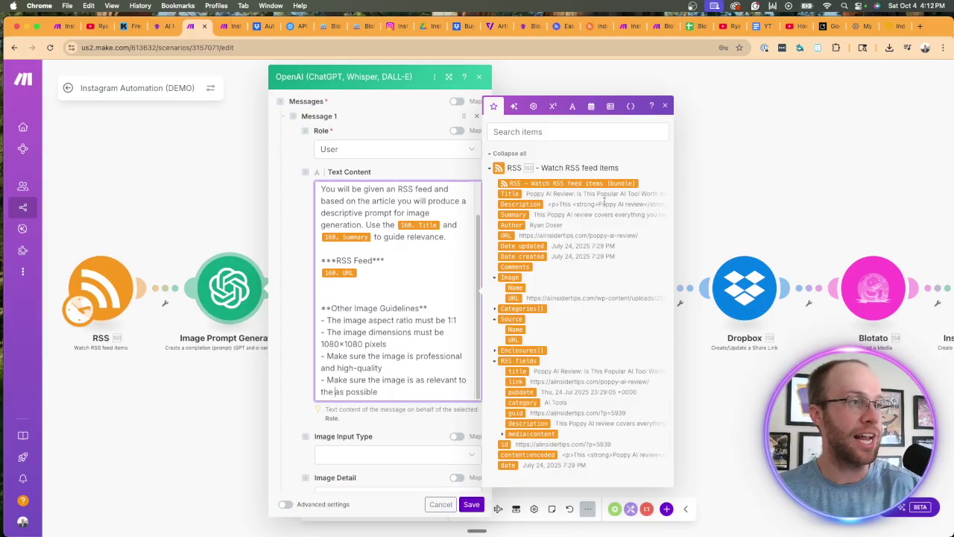
{"action": "left_click", "coordinate": [520, 214]}
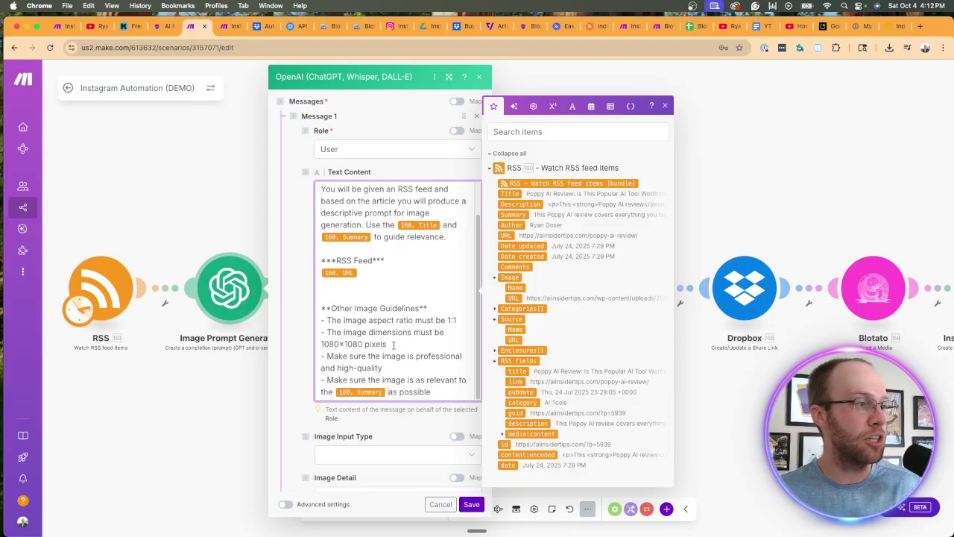
{"action": "scroll", "coordinate": [412, 435], "scroll_direction": "down", "scroll_amount": 3}
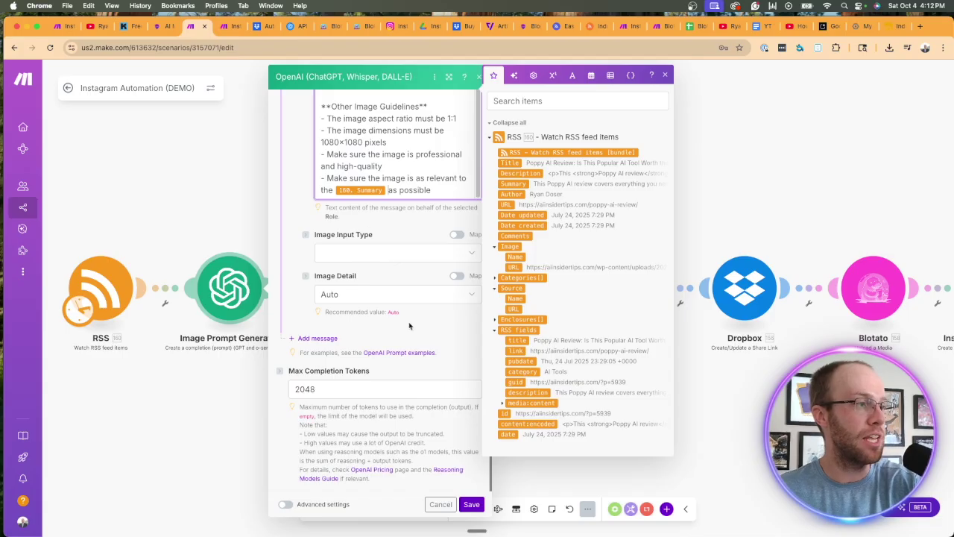
{"action": "left_click", "coordinate": [471, 504]}
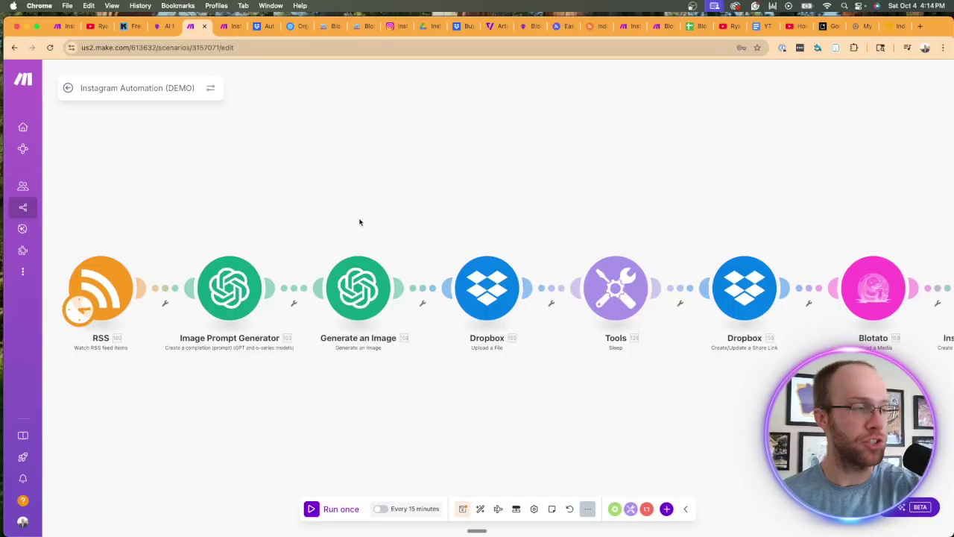
Select My OpenAI connection in the Generate an Image module and show its available image models
{"action": "left_click", "coordinate": [345, 297]}
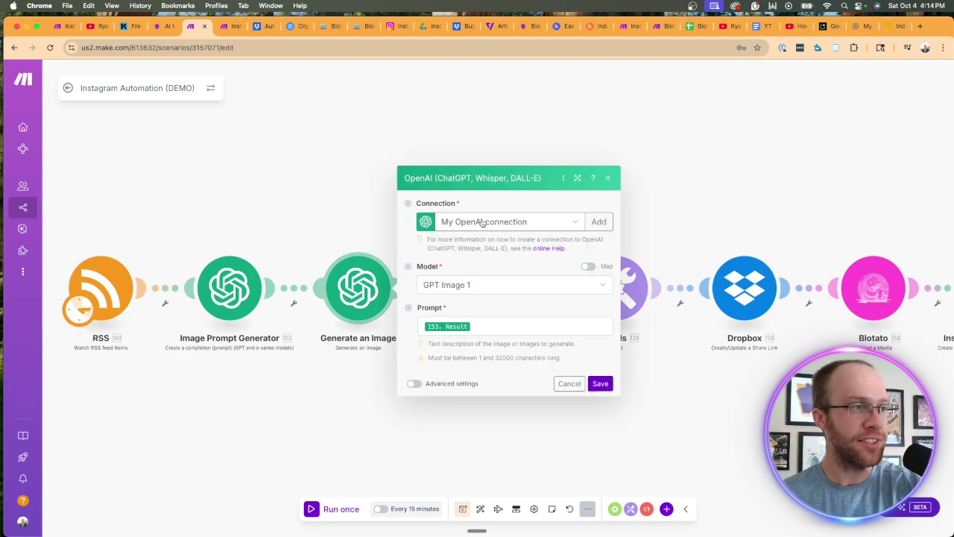
{"action": "left_click", "coordinate": [483, 222]}
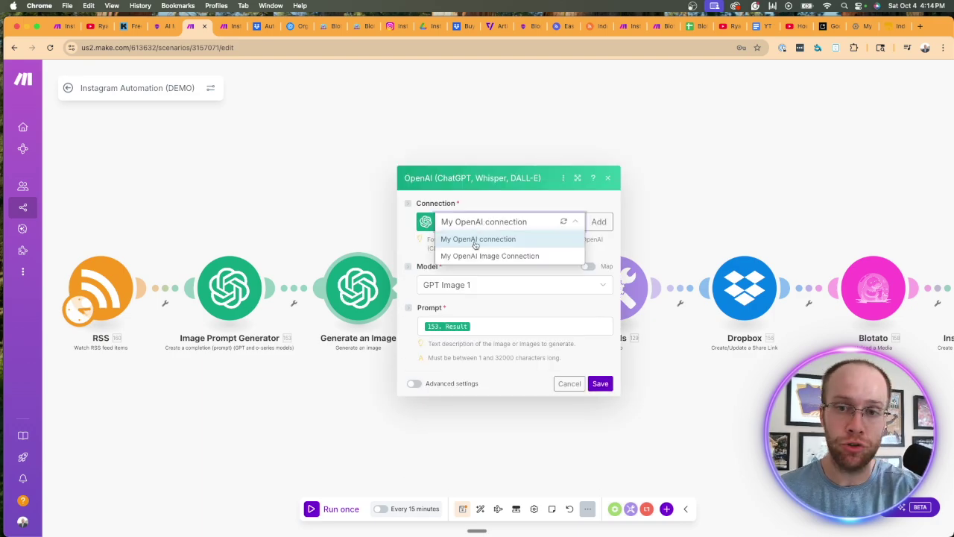
{"action": "left_click", "coordinate": [474, 240]}
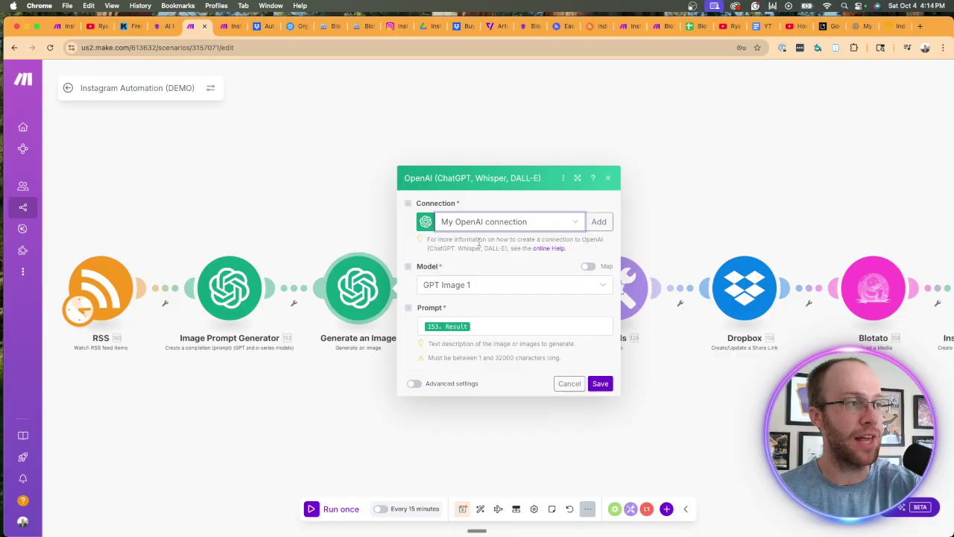
{"action": "left_click", "coordinate": [477, 285]}
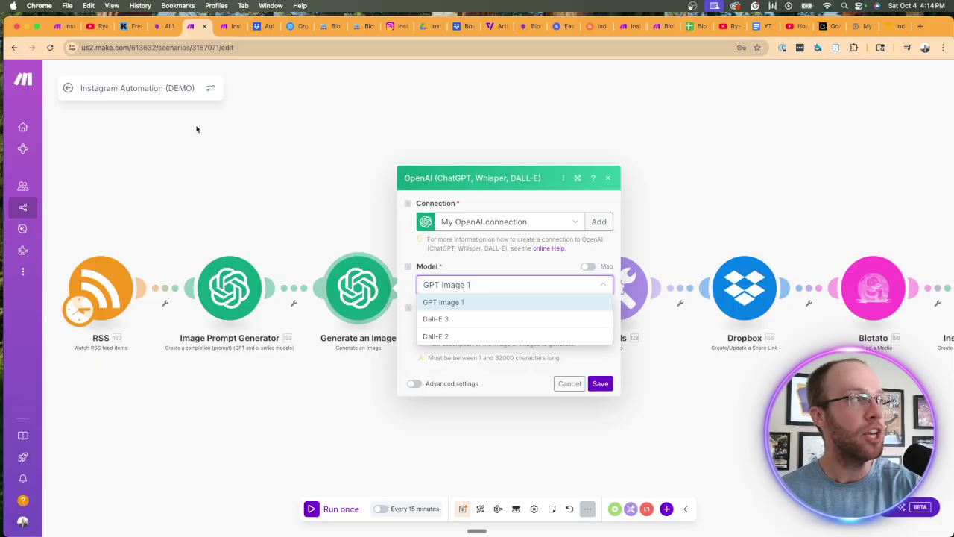
Switch to the Instagram Automation (Google Gemini) scenario and examine the model choices of its Google Gemini AI image module
{"action": "left_click", "coordinate": [58, 27]}
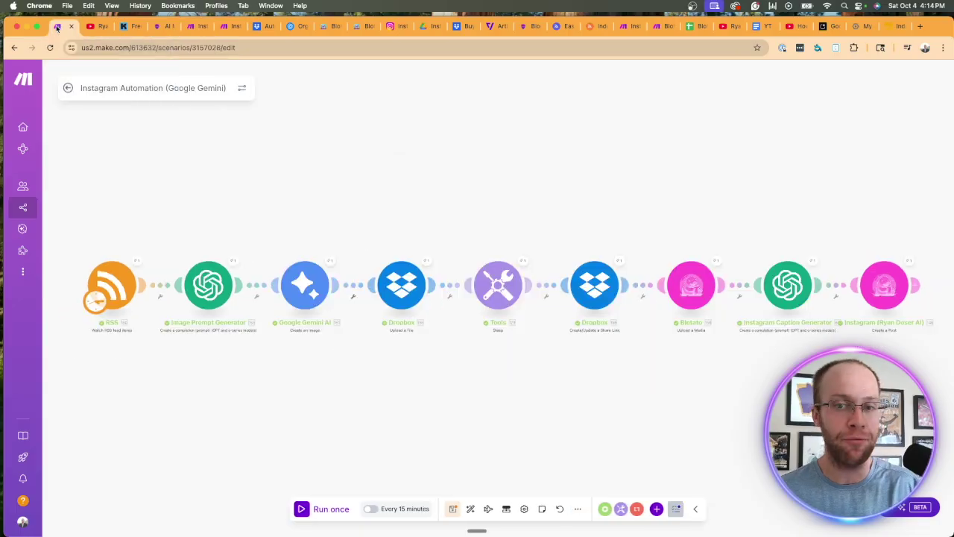
{"action": "left_click", "coordinate": [311, 289]}
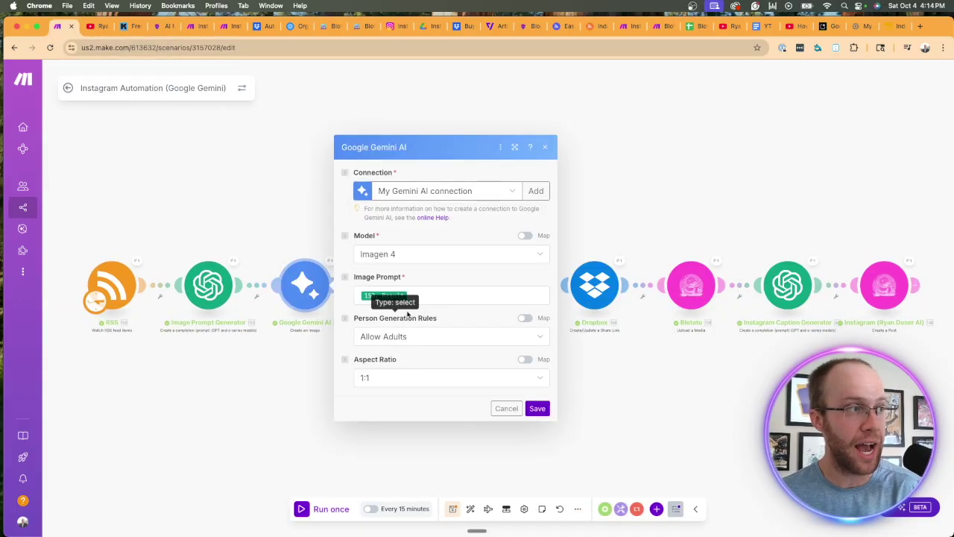
{"action": "left_click", "coordinate": [436, 256]}
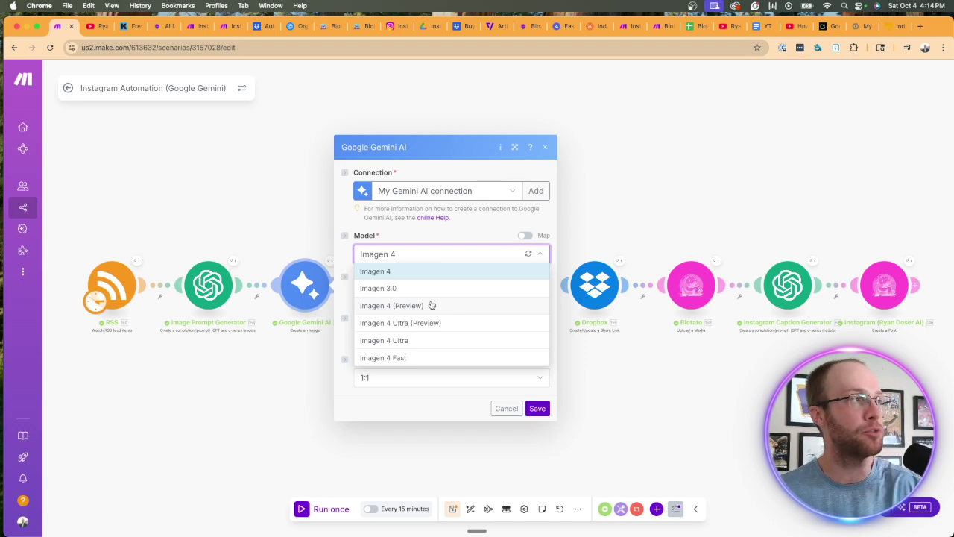
Return to the demo scenario, keep GPT Image 1 with the Image Prompt Generator's Result as the prompt, and save the Generate an Image module
{"action": "left_click", "coordinate": [195, 26]}
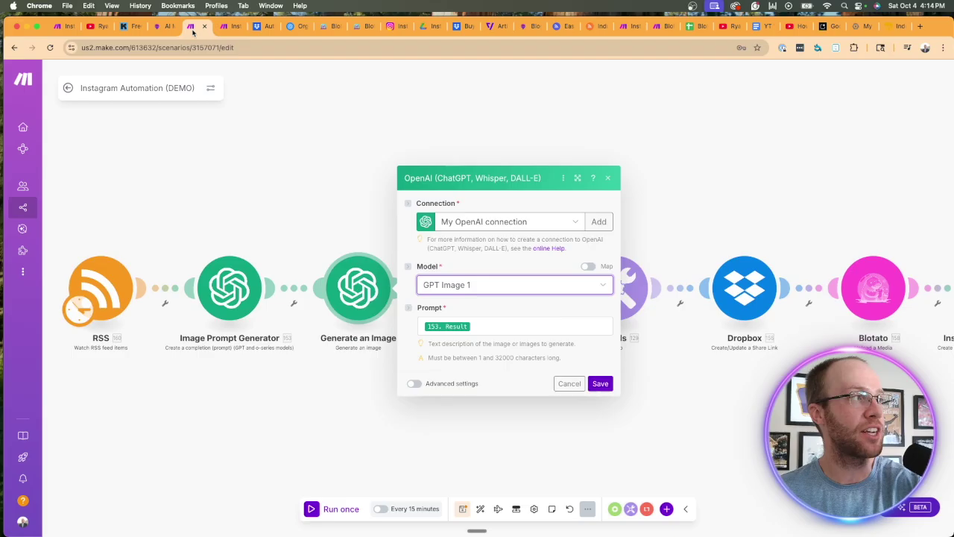
{"action": "left_click", "coordinate": [436, 283]}
{"action": "left_click", "coordinate": [490, 304]}
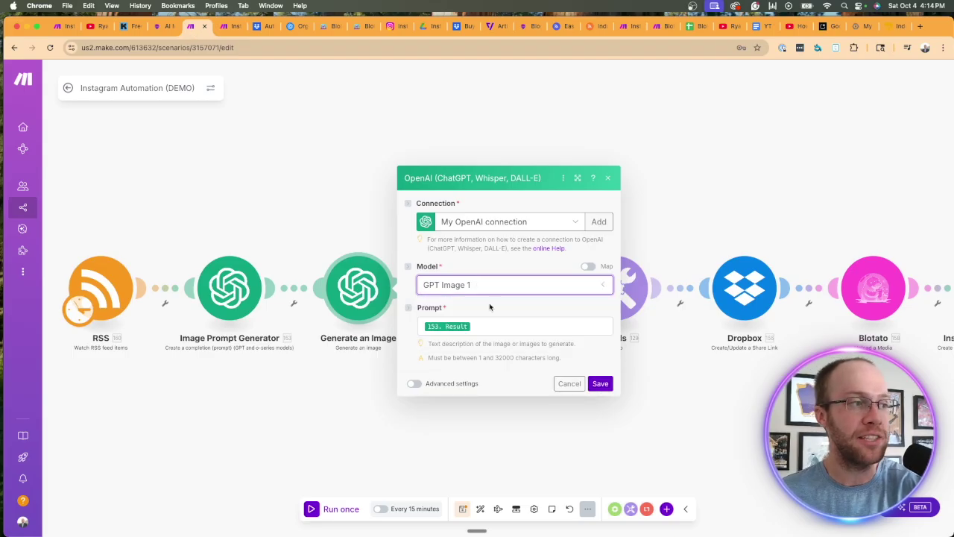
{"action": "left_click", "coordinate": [492, 326]}
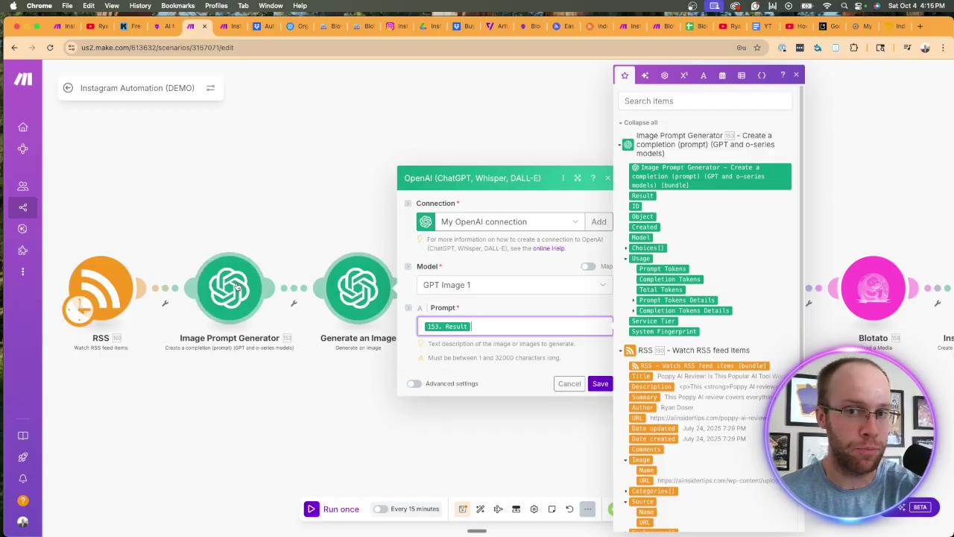
{"action": "left_click", "coordinate": [600, 383]}
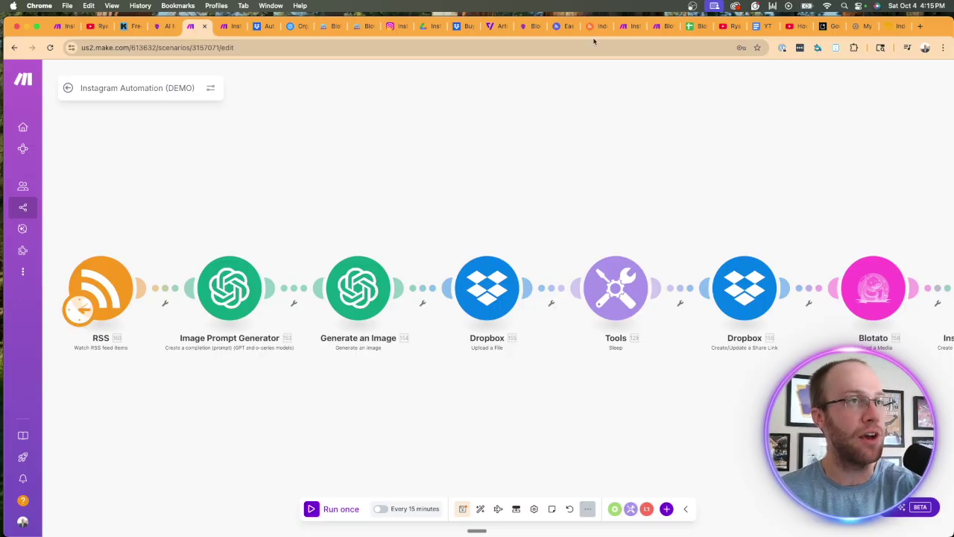
Switch to the OpenAI platform's organization settings and examine the Verifications section about access to protected models
{"action": "left_click", "coordinate": [299, 27]}
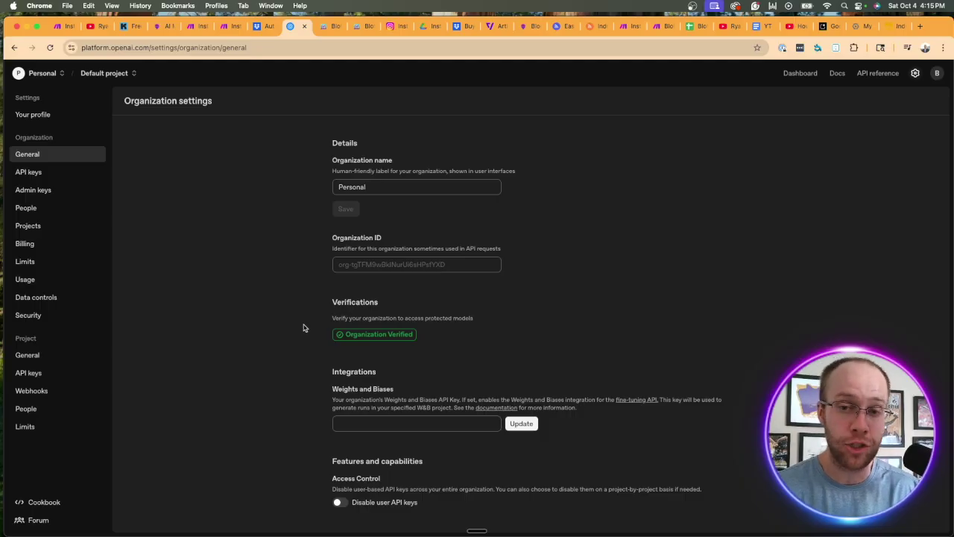
{"action": "left_click_drag", "start_coordinate": [493, 324], "coordinate": [270, 313]}
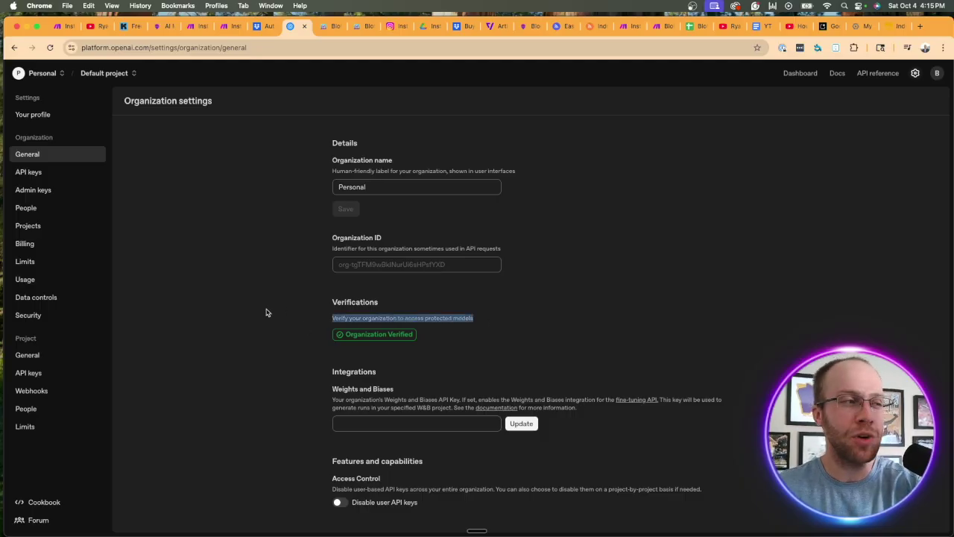
{"action": "left_click", "coordinate": [290, 301]}
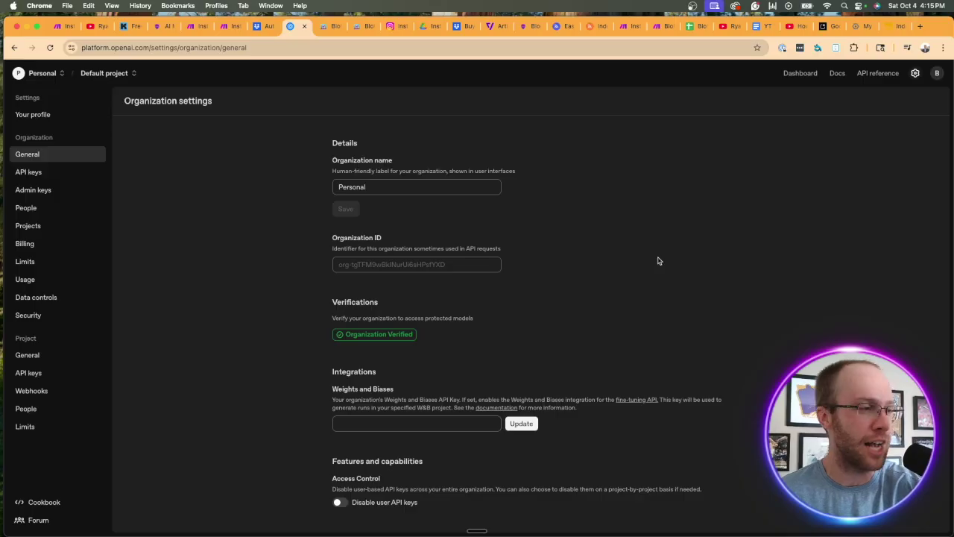
{"action": "left_click_drag", "start_coordinate": [473, 346], "coordinate": [299, 319]}
{"action": "left_click", "coordinate": [358, 349]}
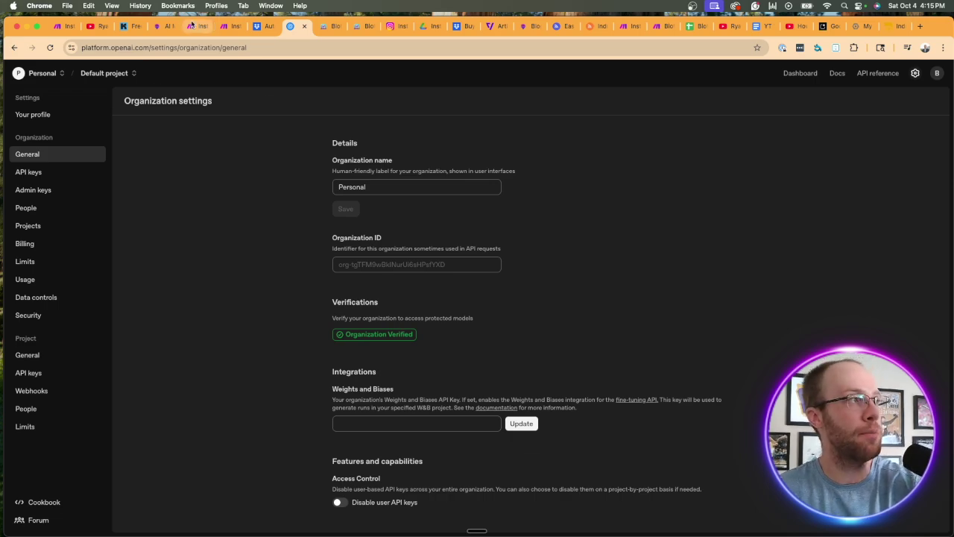
Return to the Make demo scenario and save the Dropbox Upload a File module with the Automation Test folder and the generated image as file
{"action": "left_click", "coordinate": [198, 26]}
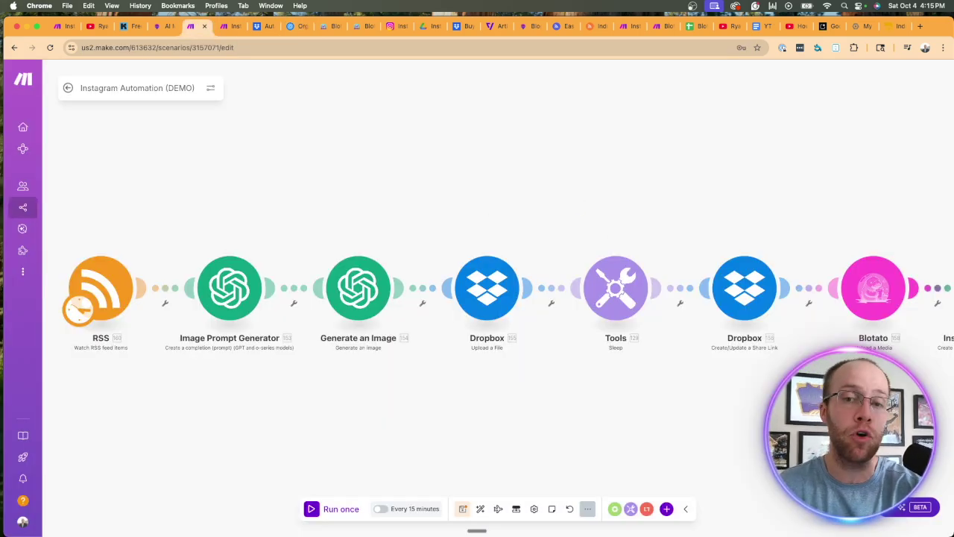
{"action": "scroll", "coordinate": [395, 206], "scroll_direction": "right", "scroll_amount": 2}
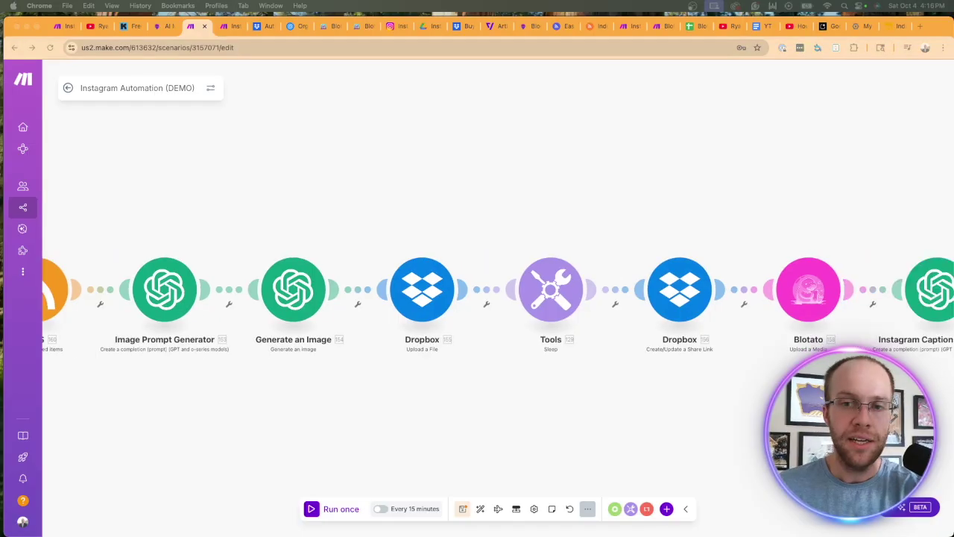
{"action": "left_click", "coordinate": [426, 297]}
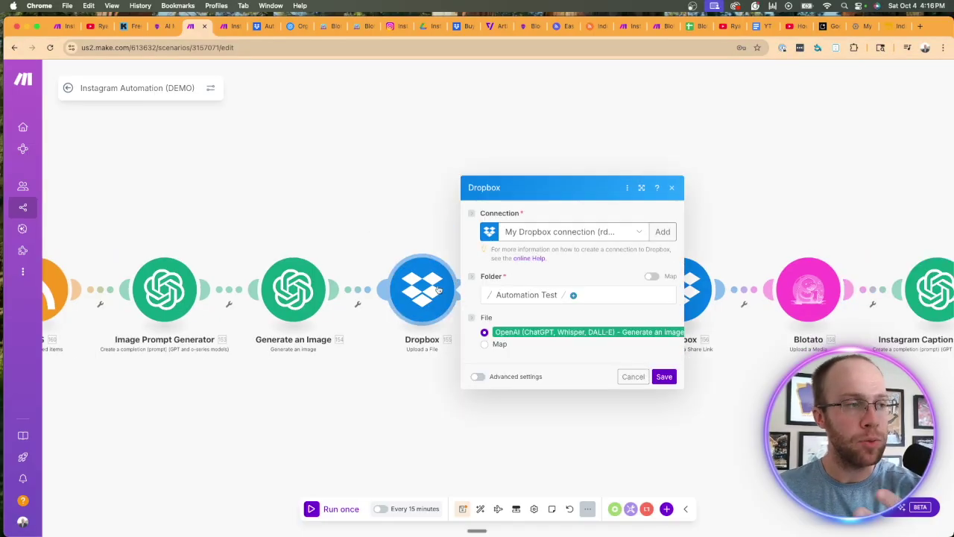
{"action": "left_click", "coordinate": [402, 371]}
{"action": "left_click", "coordinate": [416, 310]}
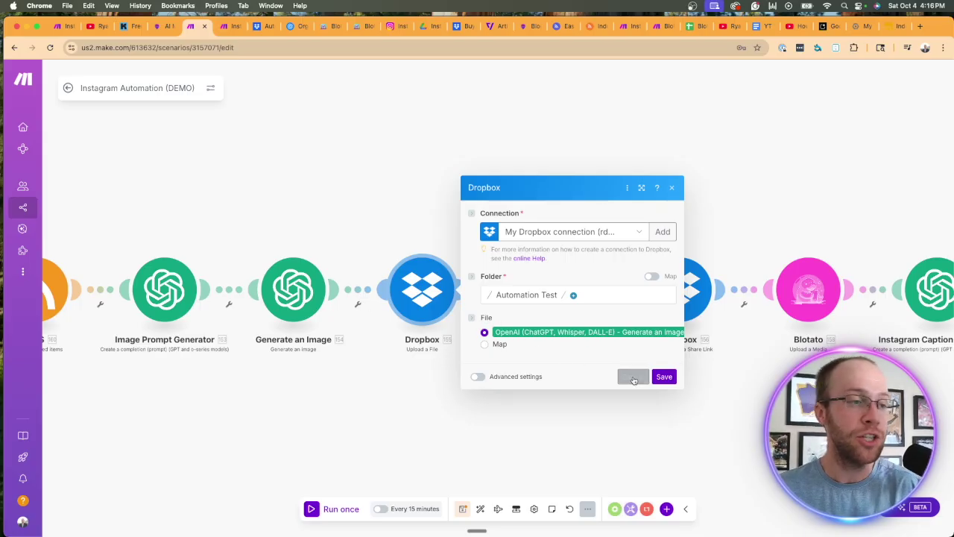
{"action": "left_click", "coordinate": [665, 380]}
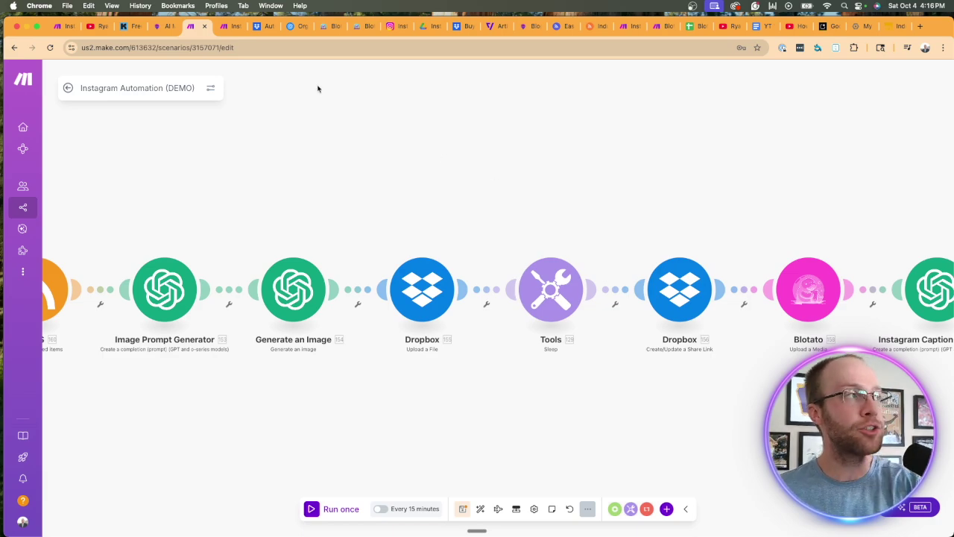
Switch to the Instagram Automation (Google Drive) scenario and examine the connection and folder settings of its Google Drive Upload a File module
{"action": "left_click", "coordinate": [232, 27]}
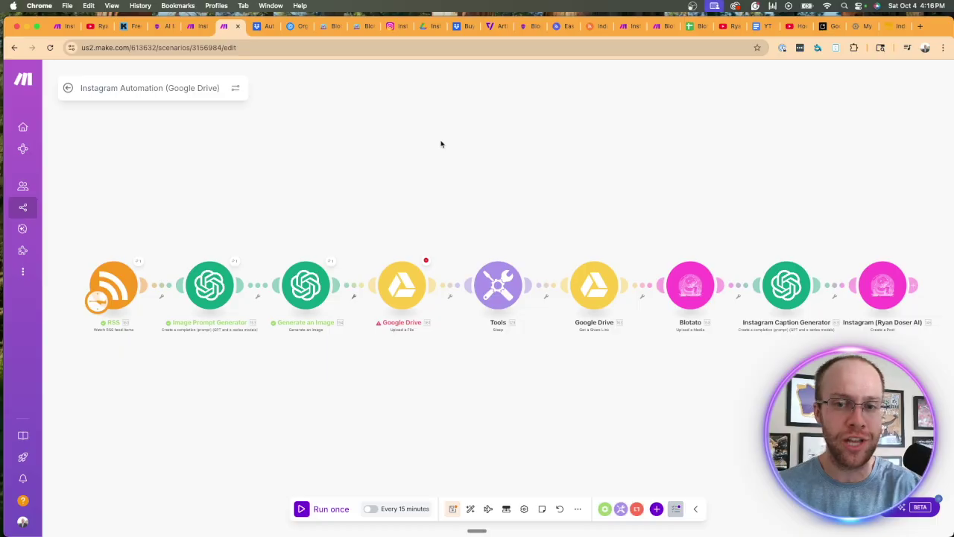
{"action": "left_click", "coordinate": [415, 277]}
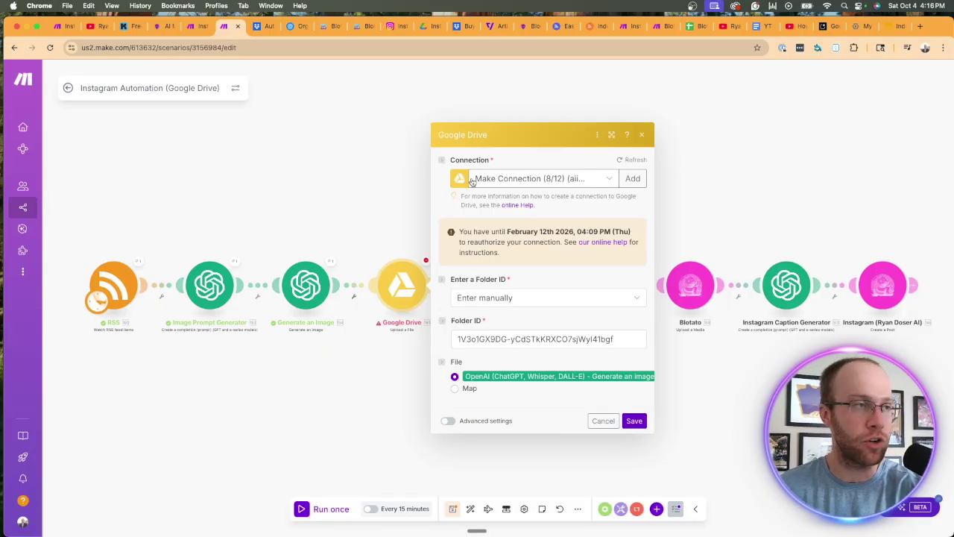
{"action": "left_click", "coordinate": [554, 179]}
{"action": "left_click", "coordinate": [441, 201]}
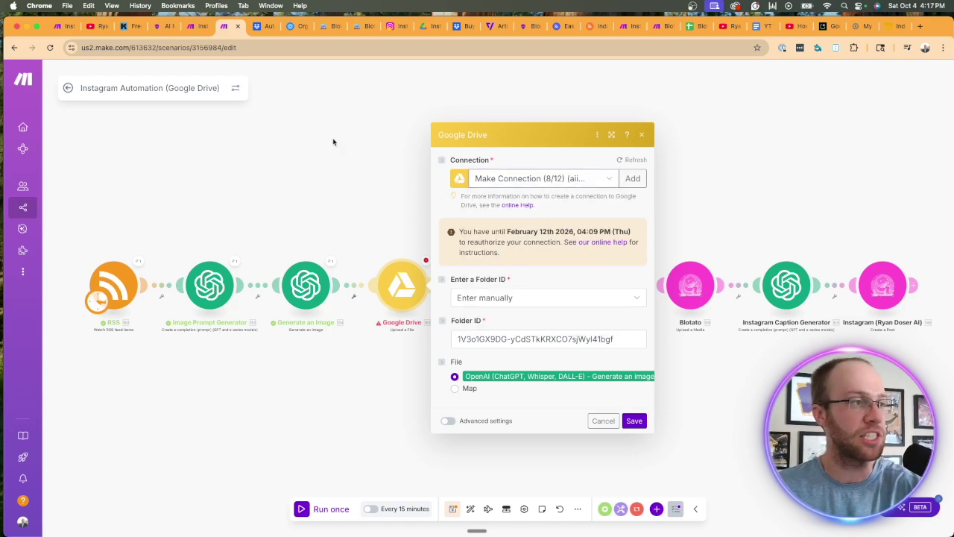
Read the run error details of the Google Drive Upload a File module and close them
{"action": "left_click", "coordinate": [333, 142]}
{"action": "left_click", "coordinate": [427, 260]}
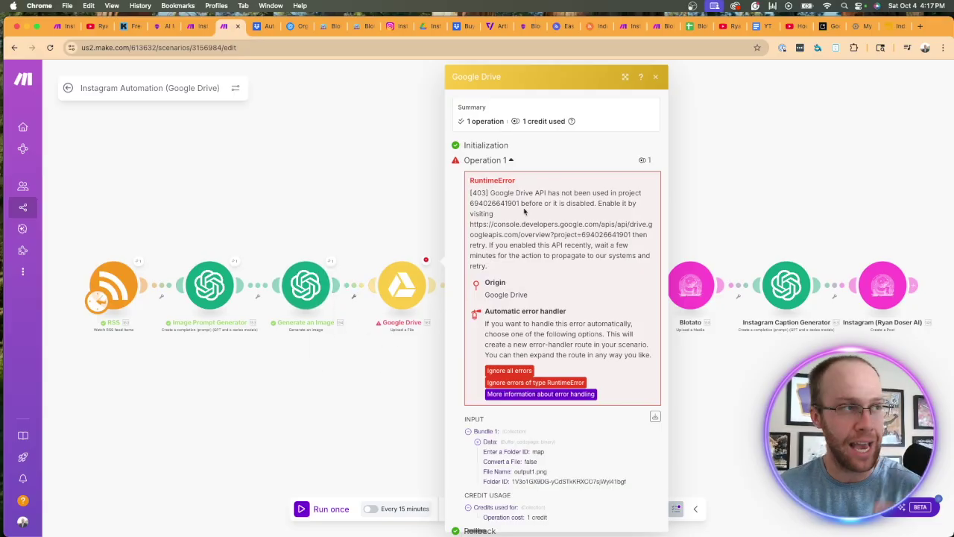
{"action": "left_click_drag", "start_coordinate": [491, 193], "coordinate": [540, 203]}
{"action": "left_click", "coordinate": [558, 198]}
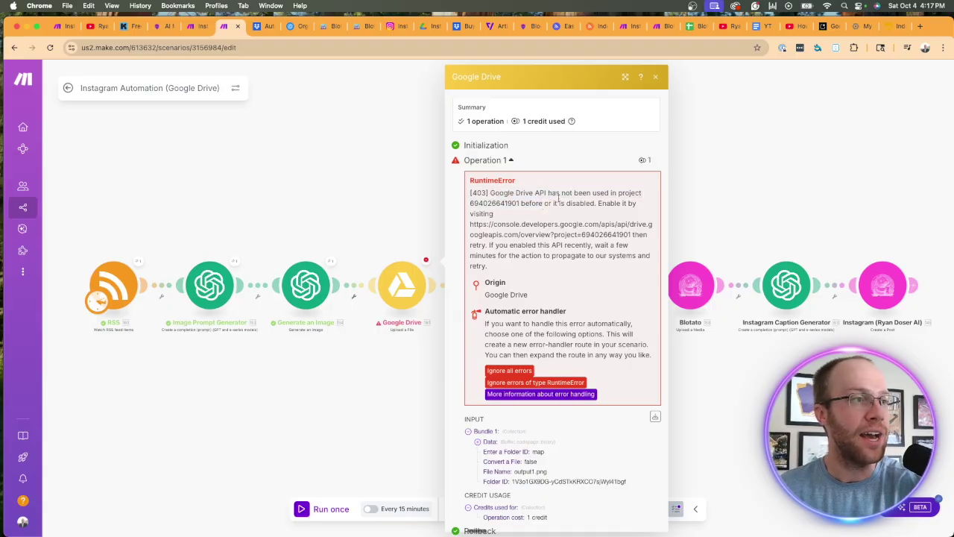
{"action": "left_click_drag", "start_coordinate": [489, 223], "coordinate": [591, 225]}
{"action": "left_click", "coordinate": [593, 226]}
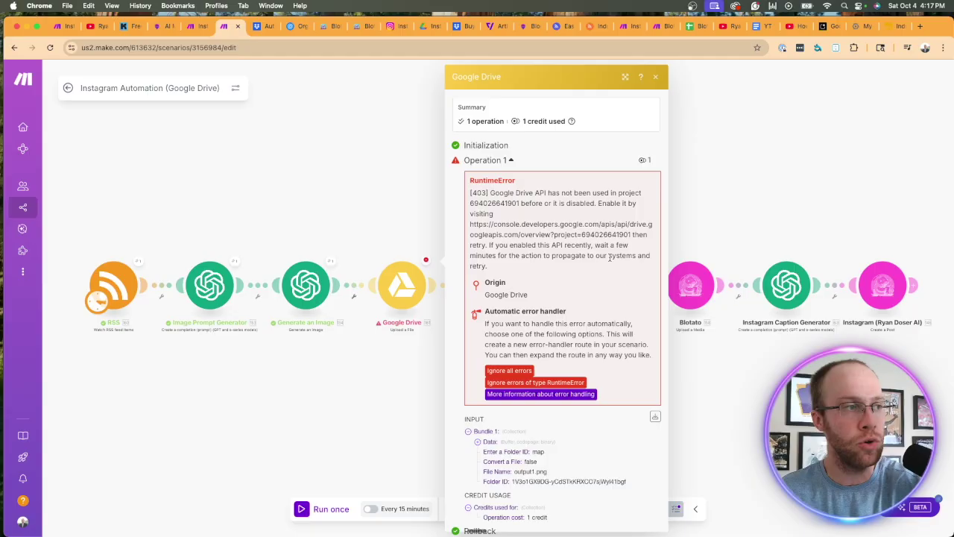
{"action": "left_click", "coordinate": [656, 77]}
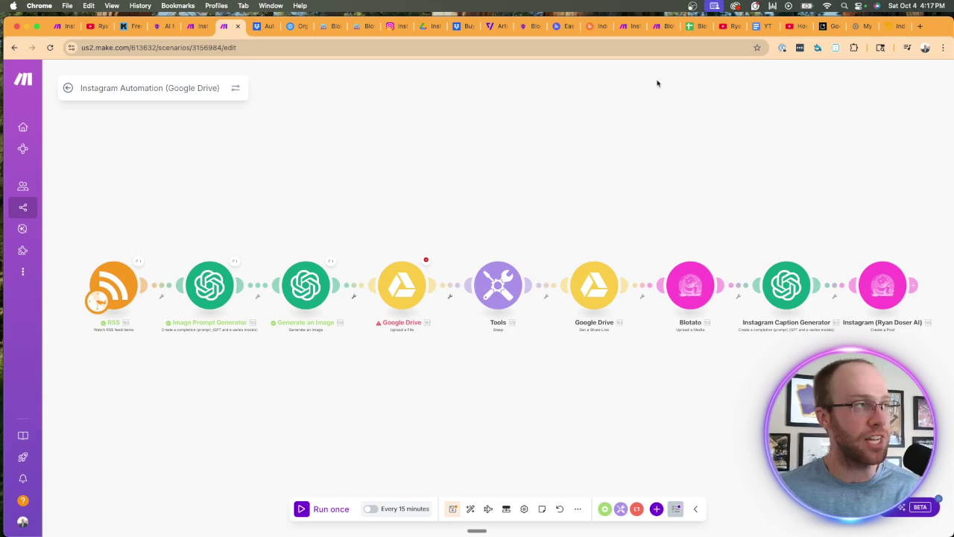
Return to the demo scenario and examine the new connection form of the Dropbox Upload a File module, without adding a connection
{"action": "left_click", "coordinate": [194, 27]}
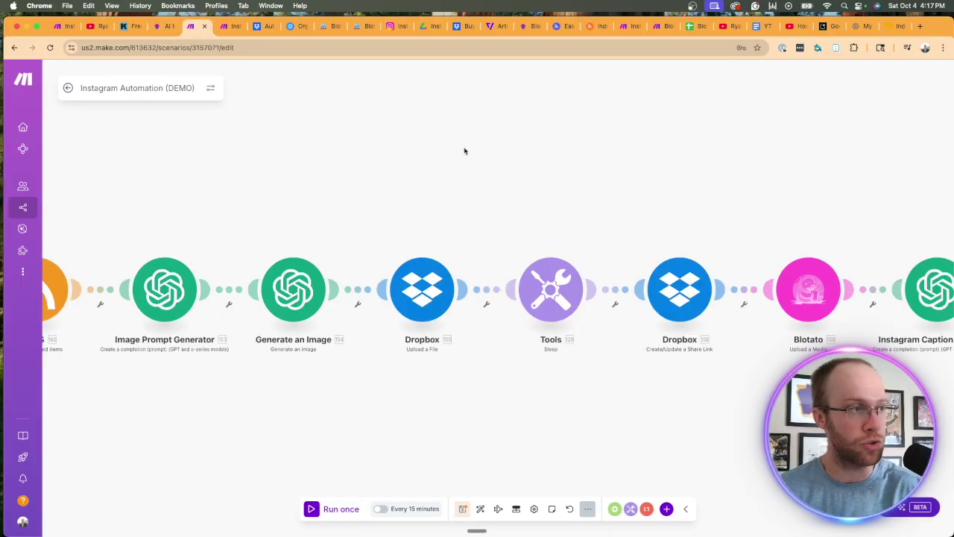
{"action": "left_click", "coordinate": [447, 295]}
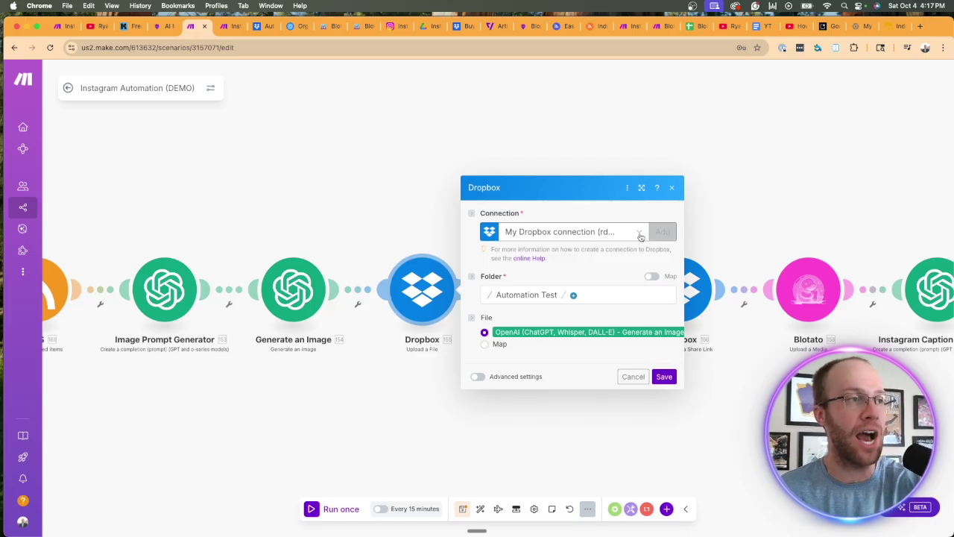
{"action": "left_click", "coordinate": [663, 231]}
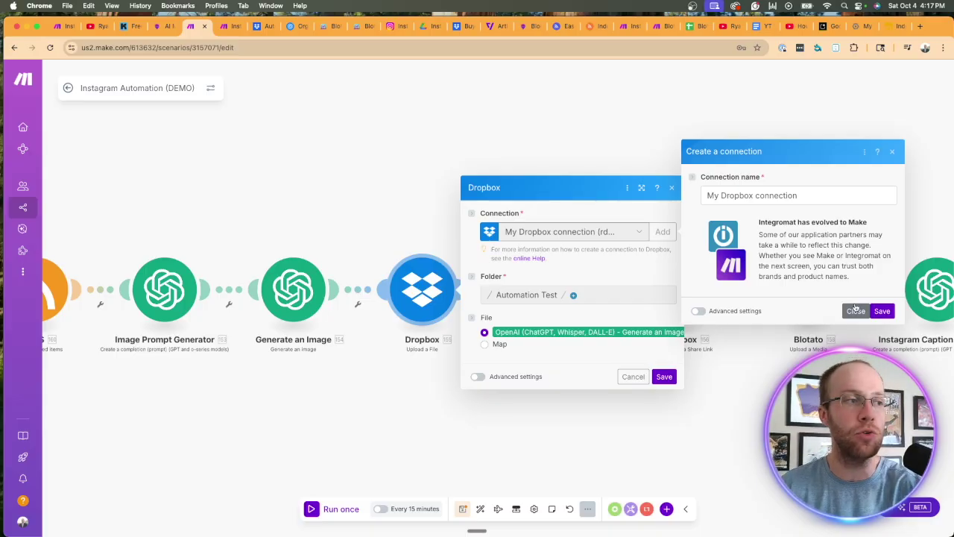
{"action": "left_click", "coordinate": [856, 310]}
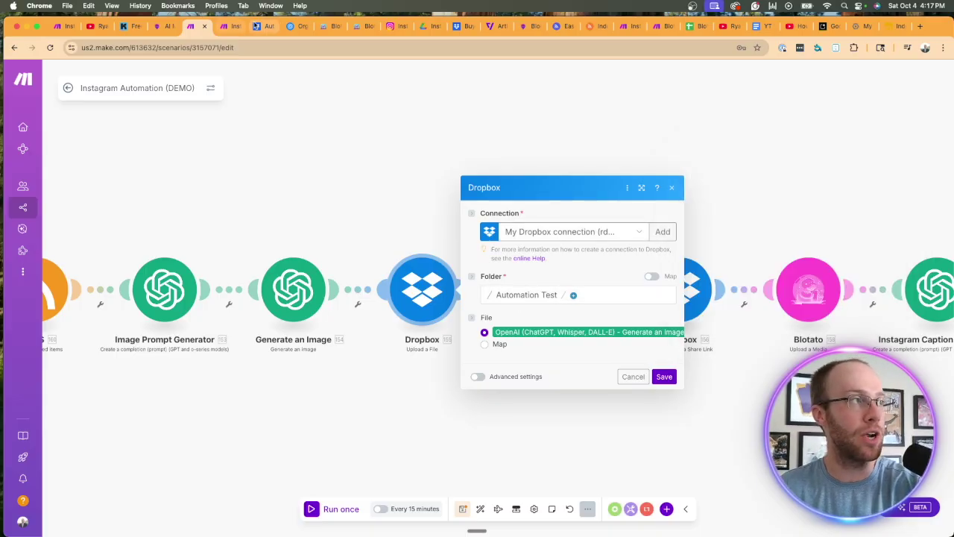
Check the Automation Test folder in Dropbox, and save the Upload a File module in Make with that folder as its destination
{"action": "left_click", "coordinate": [256, 26]}
{"action": "left_click_drag", "start_coordinate": [269, 169], "coordinate": [174, 162]}
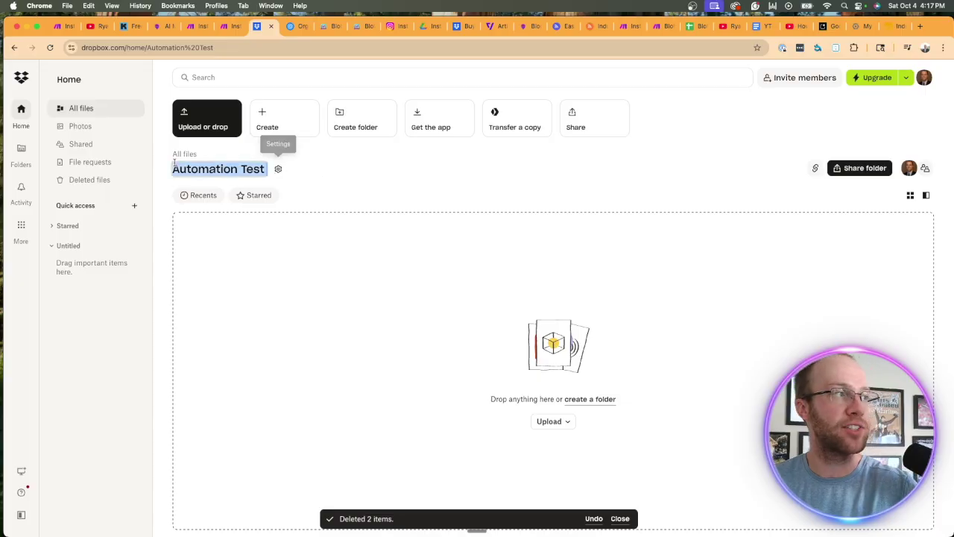
{"action": "left_click", "coordinate": [345, 204]}
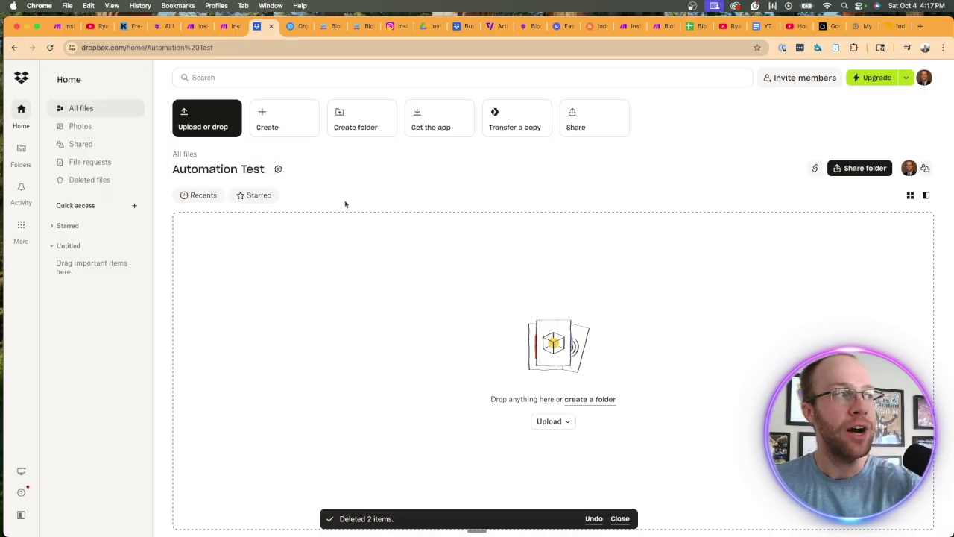
{"action": "left_click", "coordinate": [197, 30]}
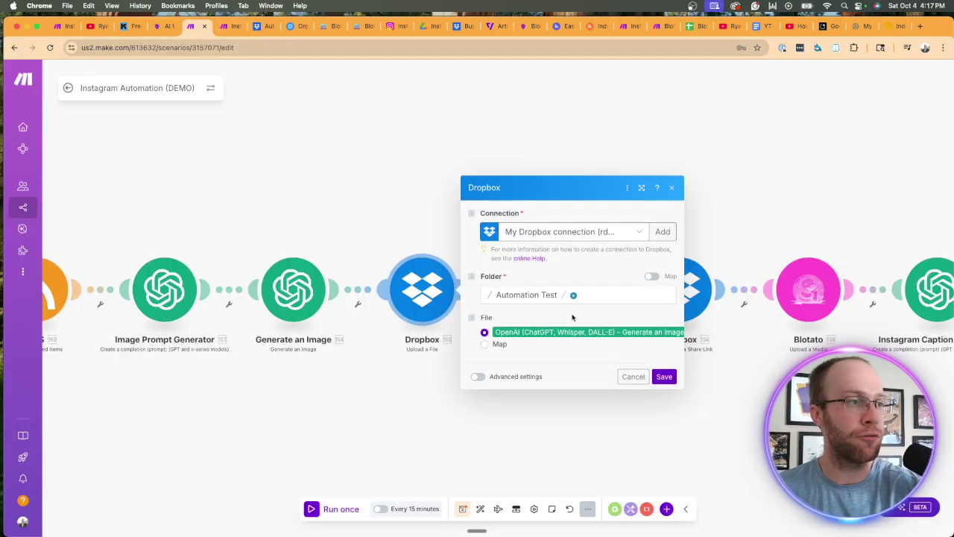
{"action": "left_click", "coordinate": [666, 377]}
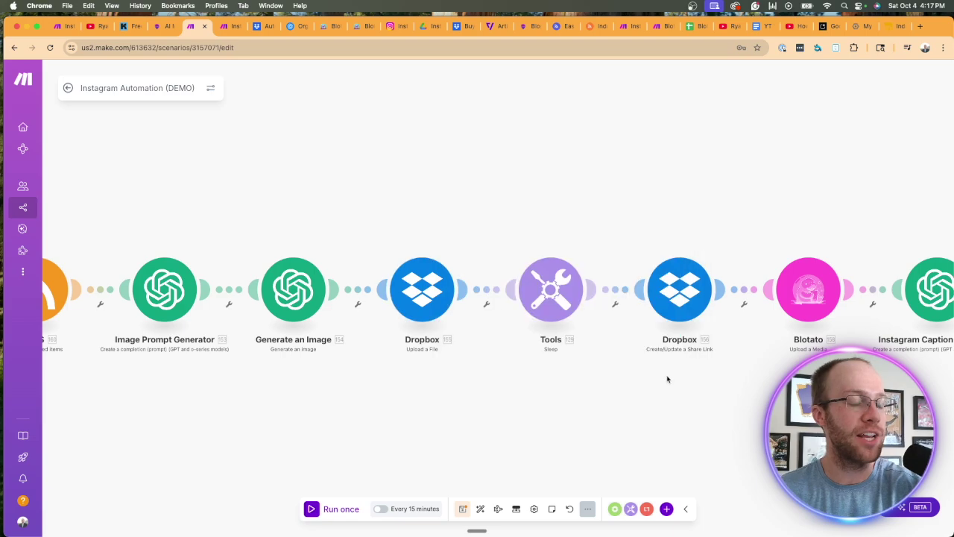
Open the Tools Sleep module and save it with a delay of 5 seconds
{"action": "left_click", "coordinate": [564, 289]}
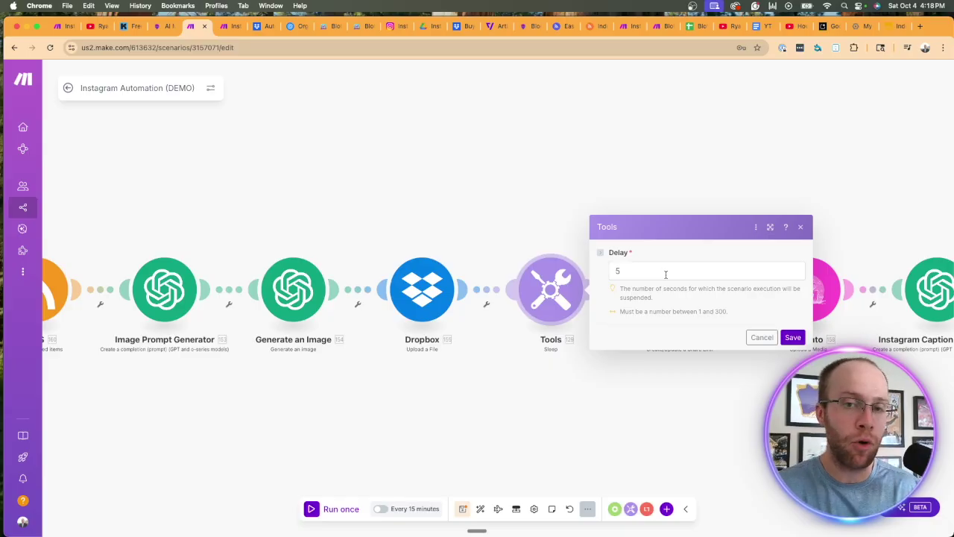
{"action": "left_click", "coordinate": [793, 338]}
Select My Dropbox connection in the Dropbox Create/Update a Share Link module, check its Path display mapping, and save the module
{"action": "scroll", "coordinate": [637, 187], "scroll_direction": "right", "scroll_amount": 5}
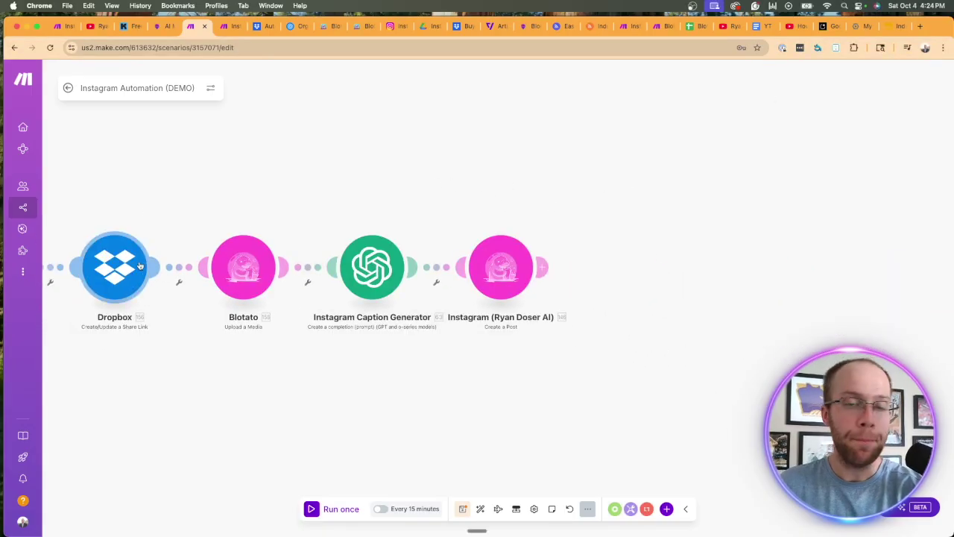
{"action": "mouse_move", "coordinate": [149, 334]}
{"action": "left_mouse_down"}
{"action": "mouse_move", "coordinate": [96, 331]}
{"action": "mouse_move", "coordinate": [159, 335]}
{"action": "mouse_move", "coordinate": [132, 333]}
{"action": "left_mouse_up"}
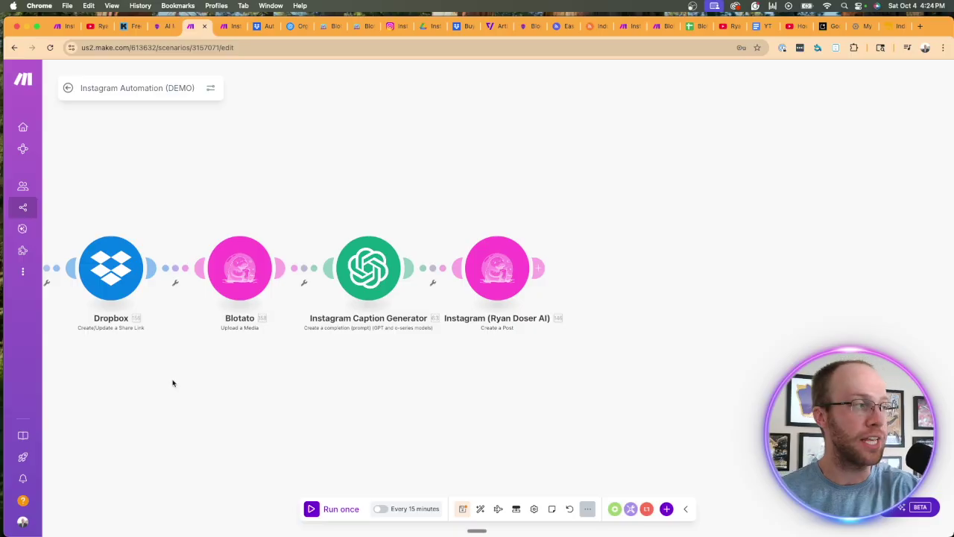
{"action": "left_click", "coordinate": [112, 271]}
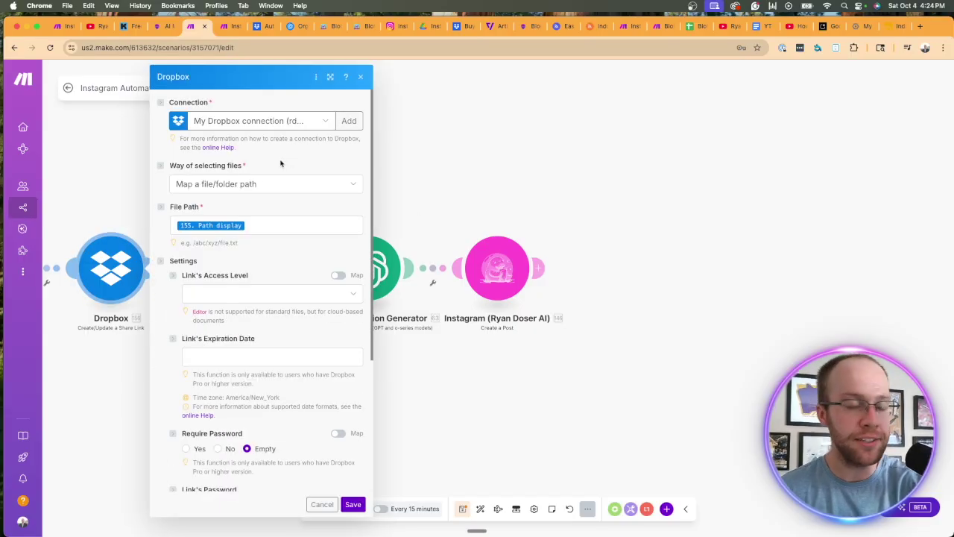
{"action": "left_click", "coordinate": [268, 125]}
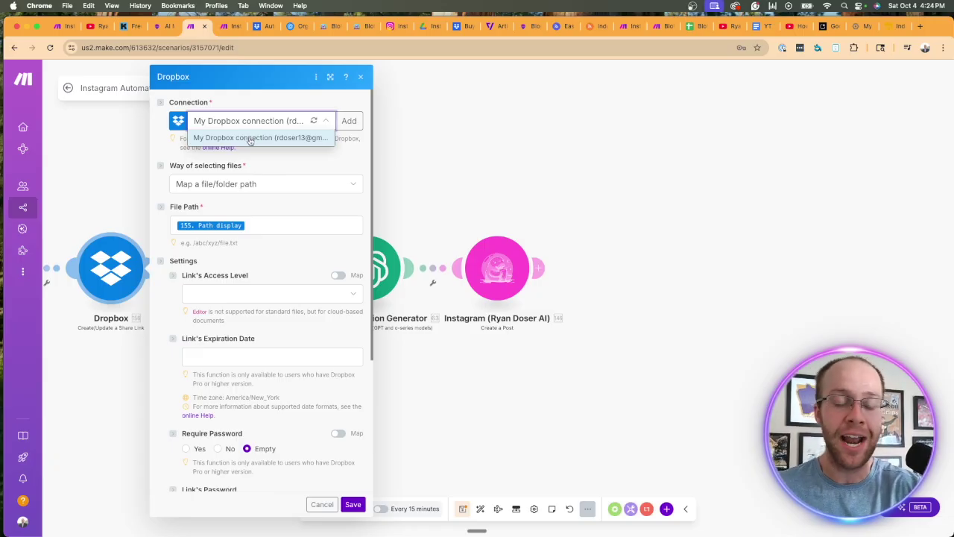
{"action": "left_click", "coordinate": [245, 140]}
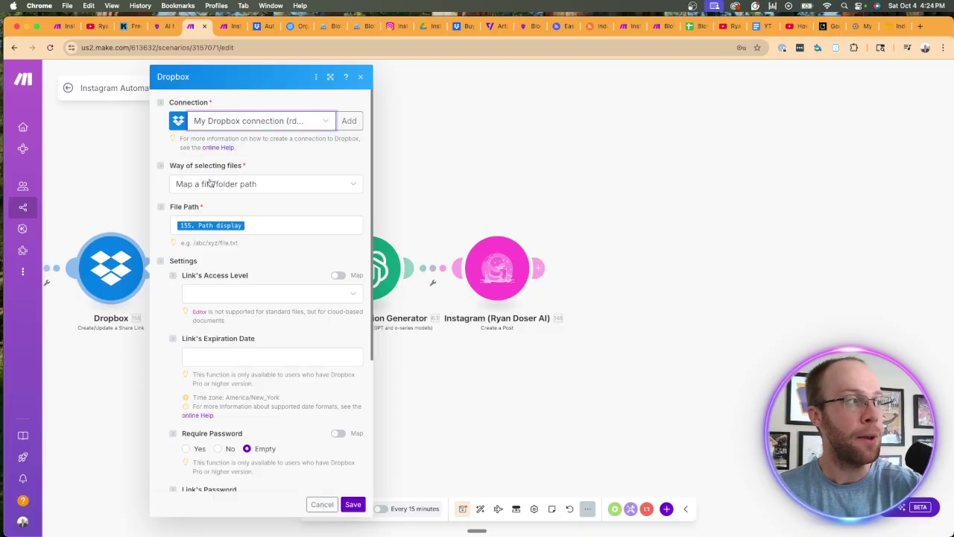
{"action": "left_click", "coordinate": [258, 226]}
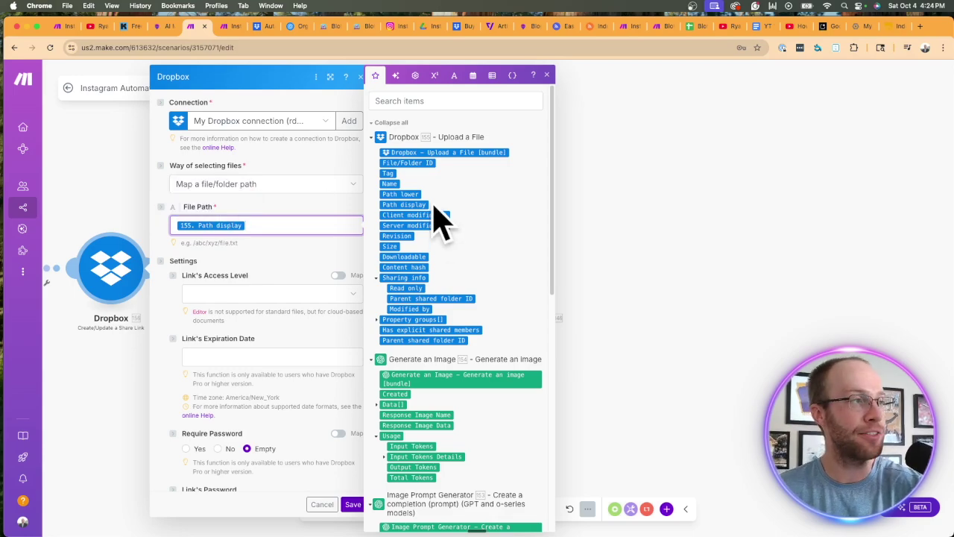
{"action": "scroll", "coordinate": [279, 402], "scroll_direction": "down", "scroll_amount": 5}
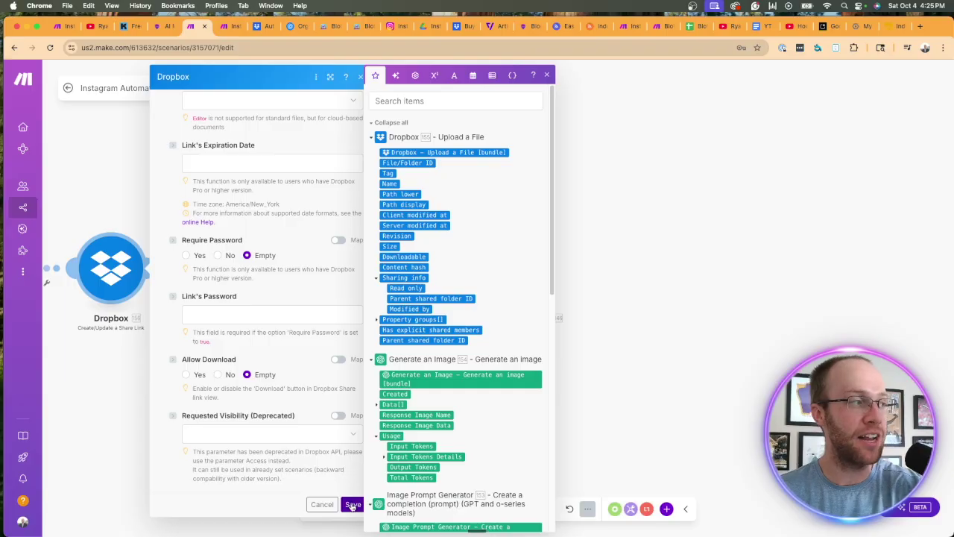
{"action": "left_click", "coordinate": [352, 504]}
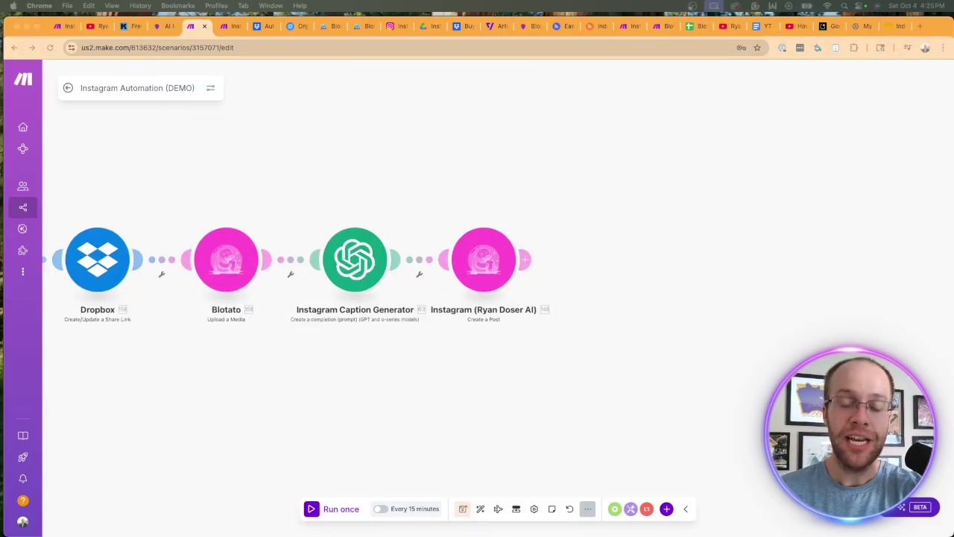
Replace the Media URL 1 mapping in the Instagram Create a Post module with the Dropbox share link's Download Url, and save
{"action": "left_click", "coordinate": [149, 206]}
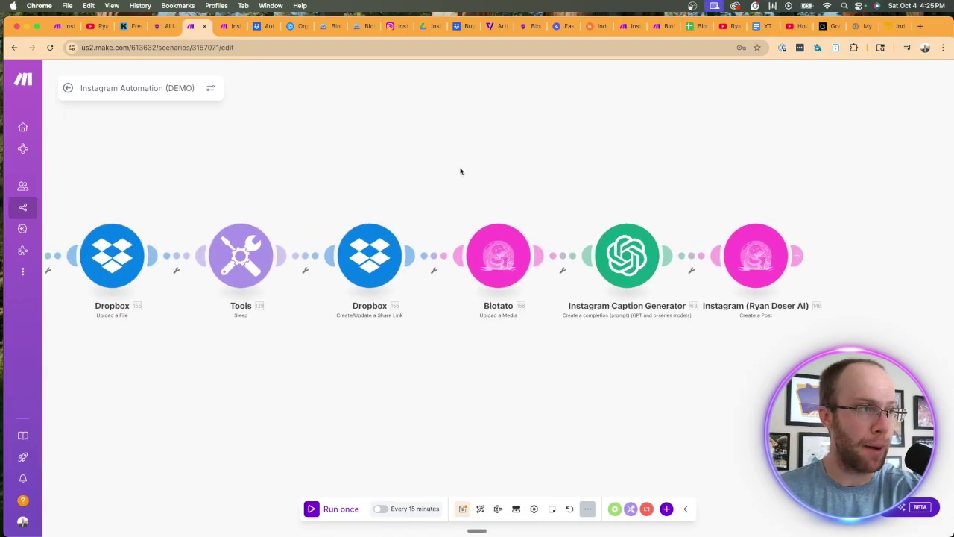
{"action": "left_click_drag", "start_coordinate": [386, 174], "coordinate": [247, 157]}
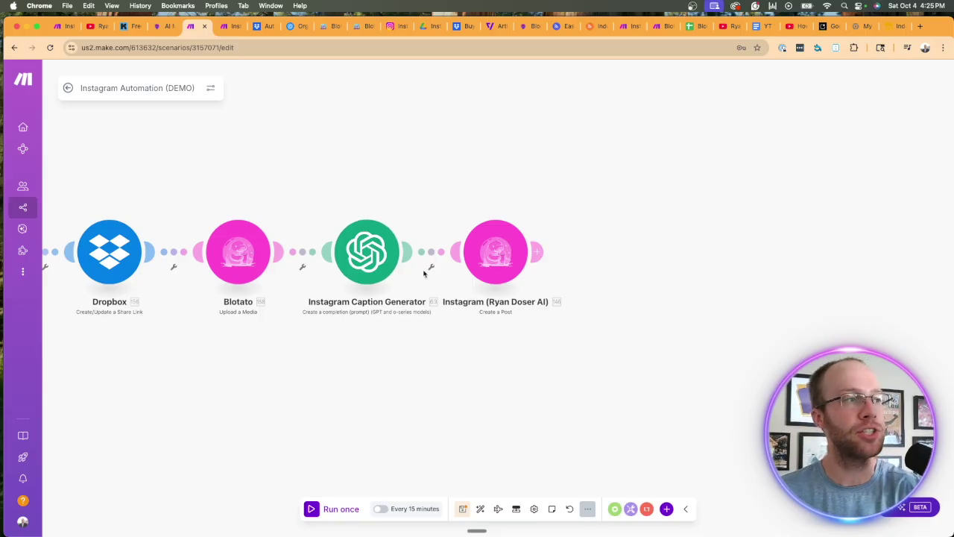
{"action": "left_click", "coordinate": [506, 316]}
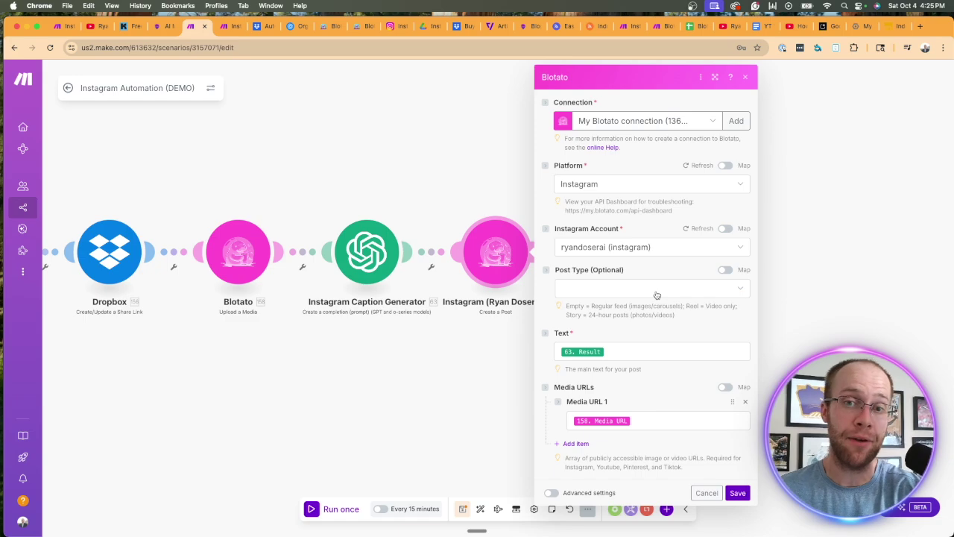
{"action": "left_click", "coordinate": [651, 421]}
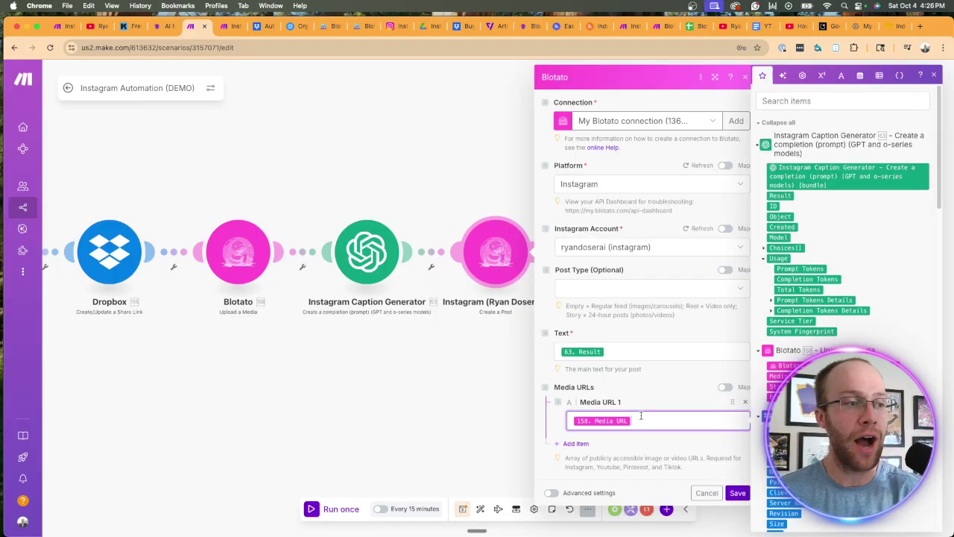
{"action": "key", "text": "BackSpace"}
{"action": "scroll", "coordinate": [842, 298], "scroll_direction": "down", "scroll_amount": 10}
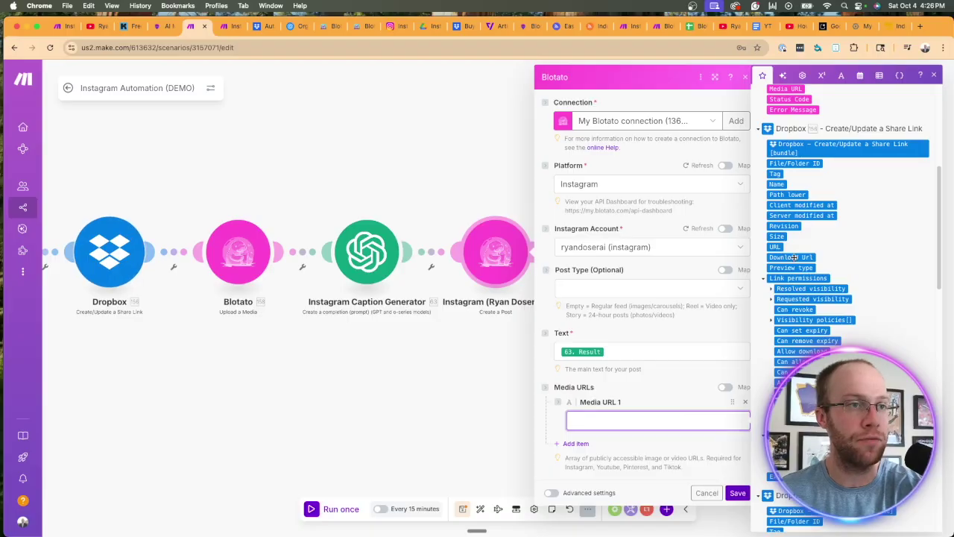
{"action": "left_click", "coordinate": [798, 258]}
{"action": "left_click", "coordinate": [737, 493]}
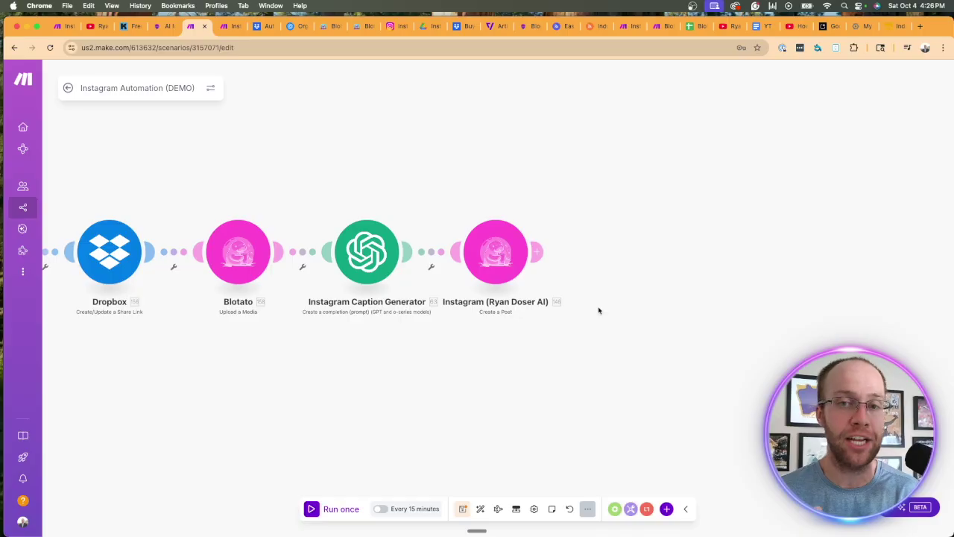
Check the URL mapping of the Blotato Upload a Media module and close it
{"action": "left_click", "coordinate": [488, 261]}
{"action": "left_click", "coordinate": [240, 252]}
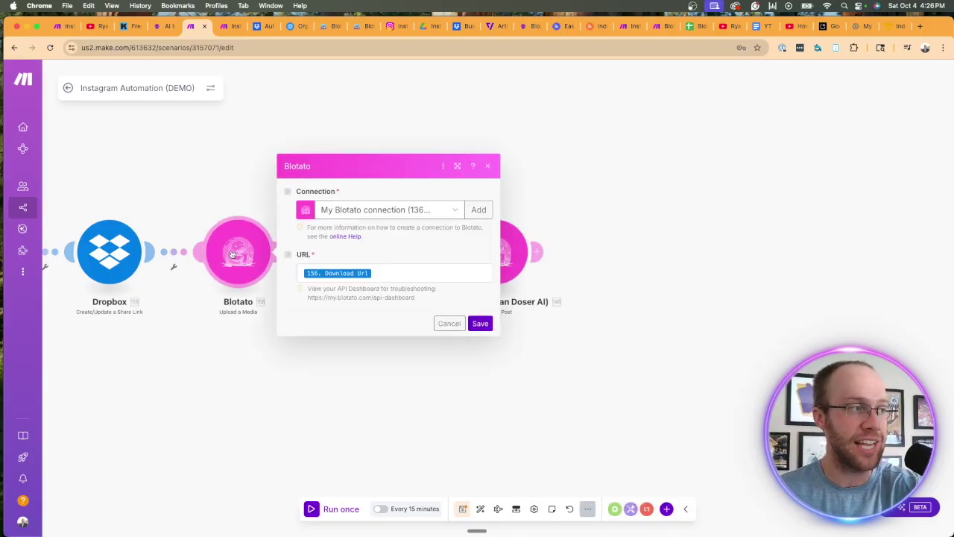
{"action": "left_click", "coordinate": [556, 209]}
Map Media URL 1 in the Instagram Create a Post module to the Media URL from Blotato's Upload a Media, and save
{"action": "left_click", "coordinate": [522, 255]}
{"action": "left_click", "coordinate": [651, 418]}
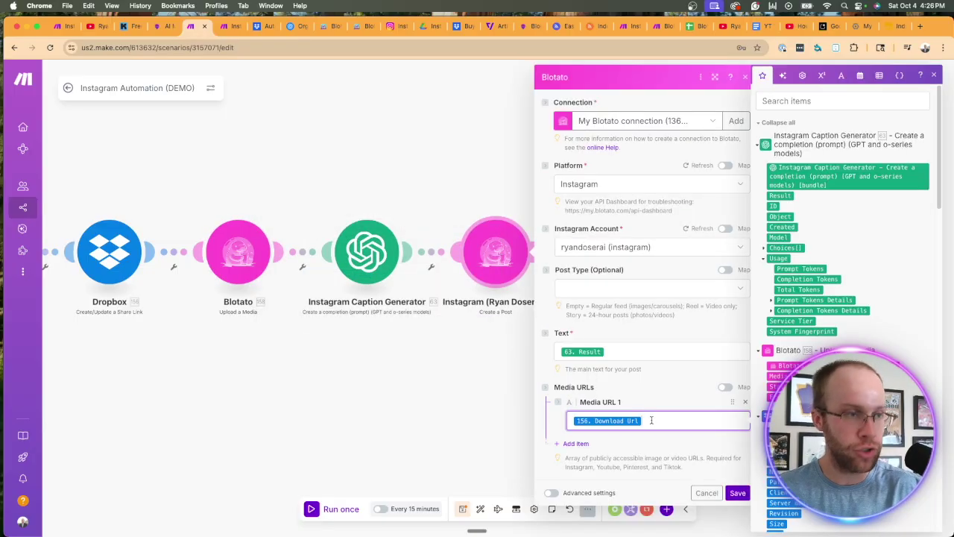
{"action": "key", "text": "BackSpace"}
{"action": "left_click", "coordinate": [779, 376]}
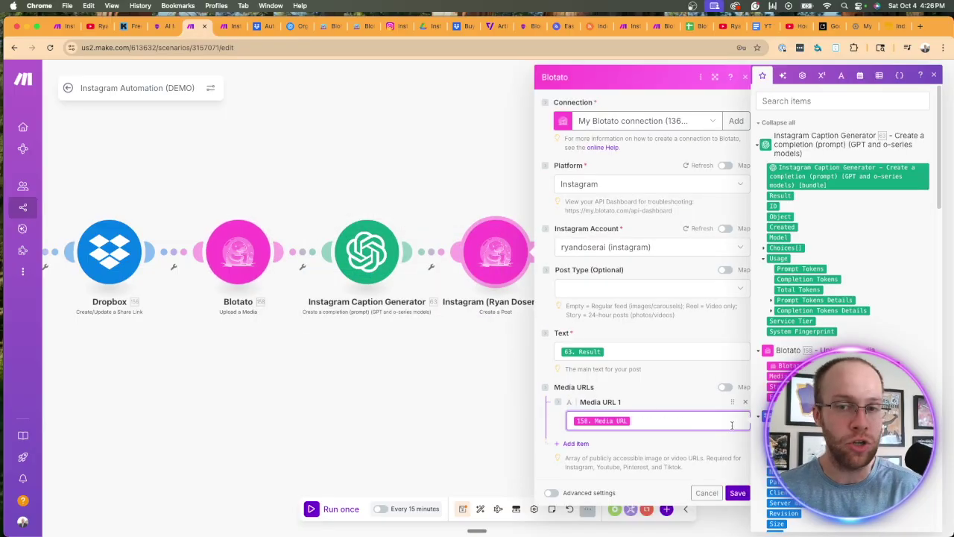
{"action": "left_click", "coordinate": [735, 492]}
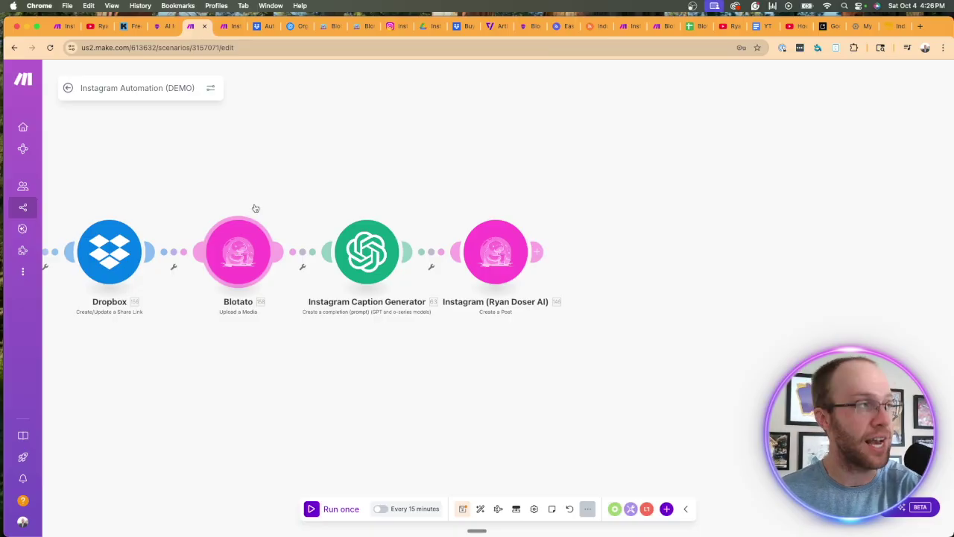
Switch to the Blotato website and browse the features on its home page
{"action": "left_click", "coordinate": [329, 26]}
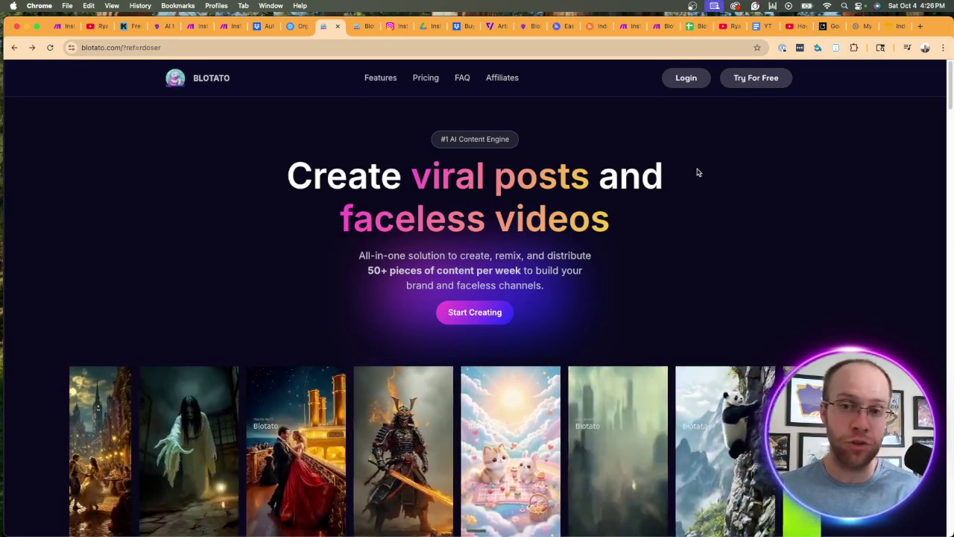
{"action": "scroll", "coordinate": [697, 173], "scroll_direction": "down", "scroll_amount": 10}
{"action": "scroll", "coordinate": [543, 161], "scroll_direction": "down", "scroll_amount": 10}
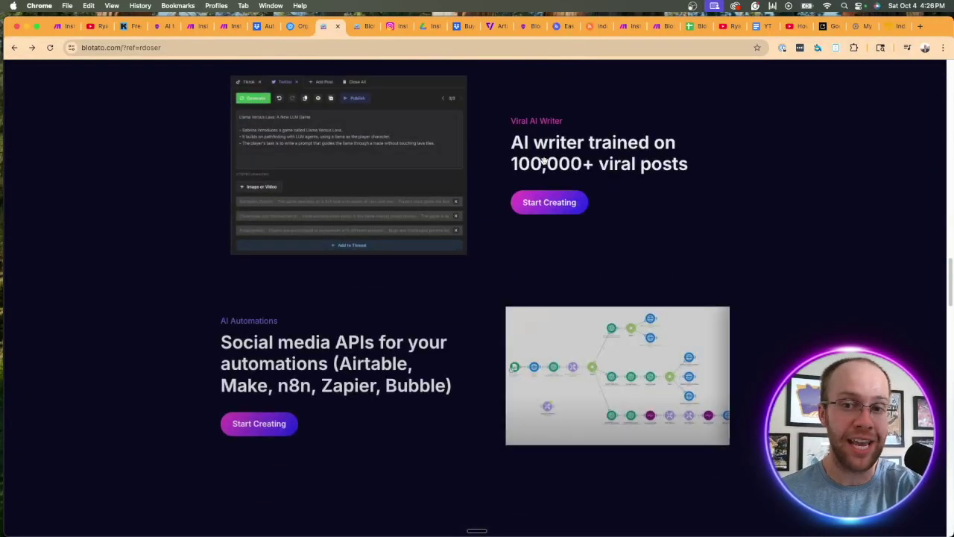
{"action": "scroll", "coordinate": [543, 160], "scroll_direction": "up", "scroll_amount": 15}
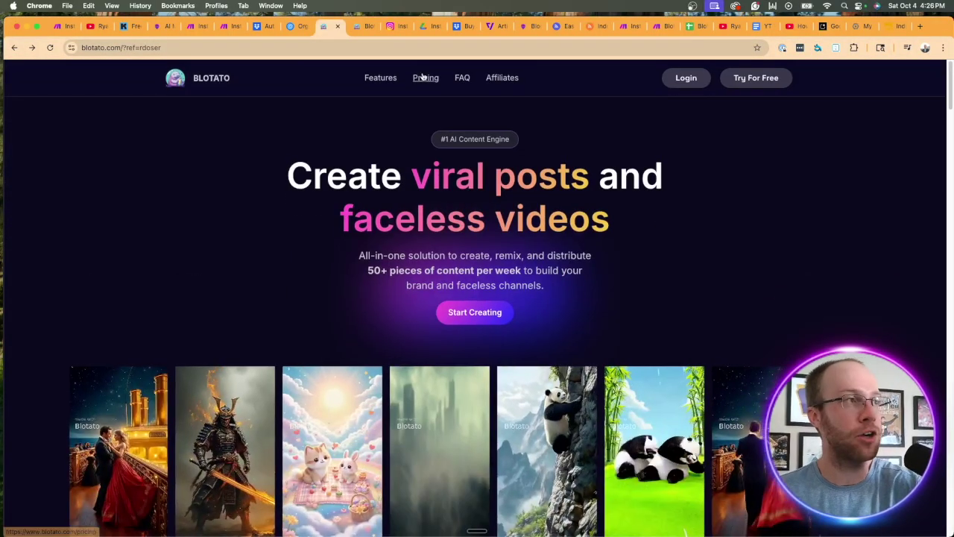
Open Blotato's pricing page and examine the Starter, Creator and Agency plans
{"action": "left_click", "coordinate": [423, 78]}
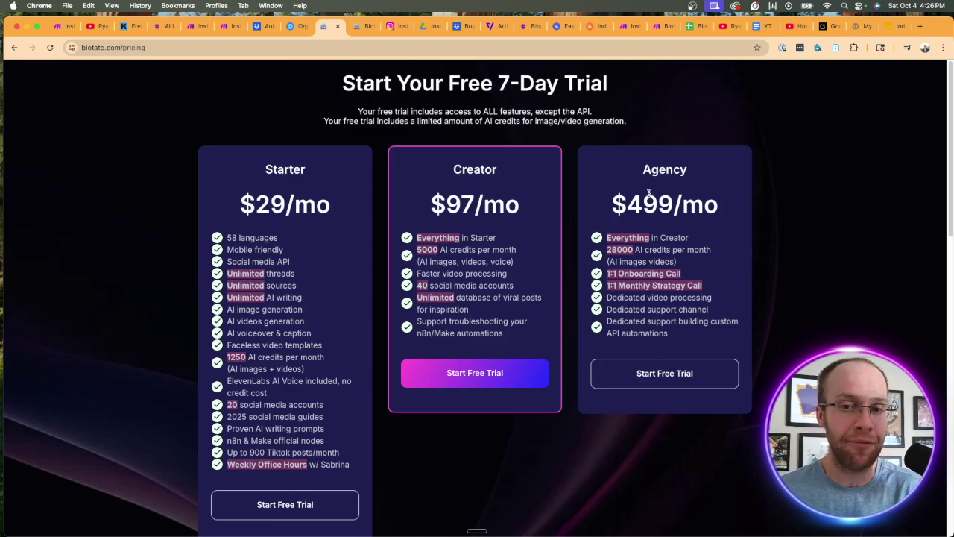
{"action": "left_click_drag", "start_coordinate": [360, 211], "coordinate": [188, 199]}
{"action": "left_click", "coordinate": [190, 193]}
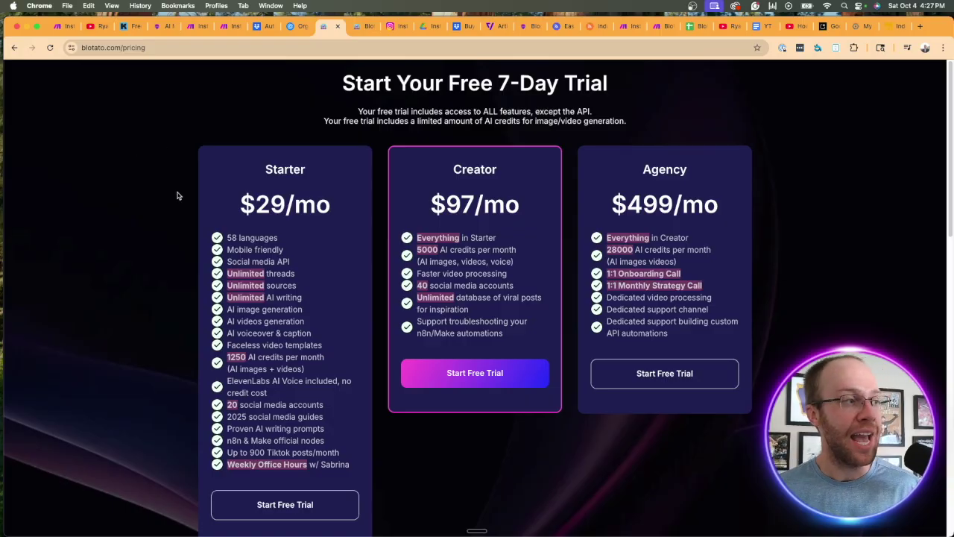
{"action": "left_click_drag", "start_coordinate": [313, 303], "coordinate": [232, 269]}
{"action": "left_click", "coordinate": [307, 275]}
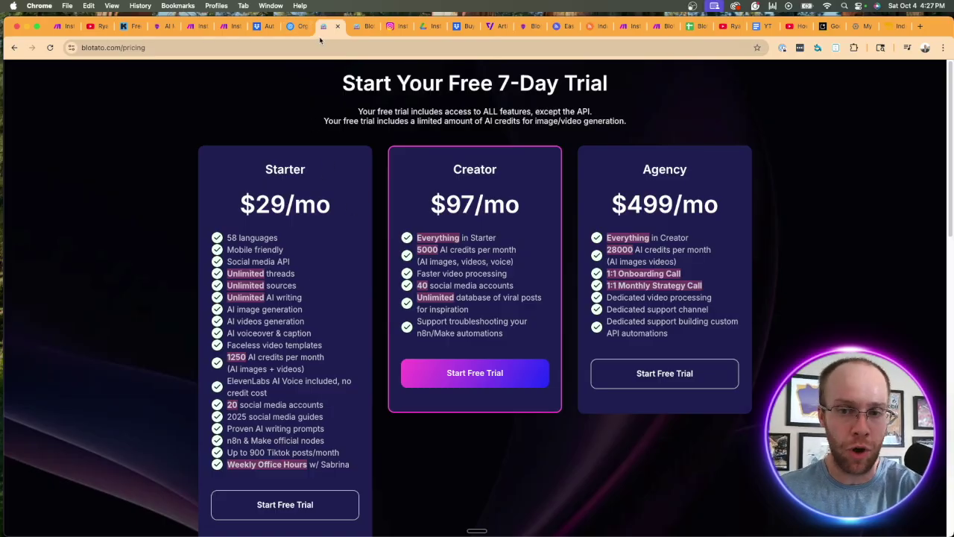
Open the API settings of the Blotato account and copy its API key
{"action": "left_click", "coordinate": [364, 28]}
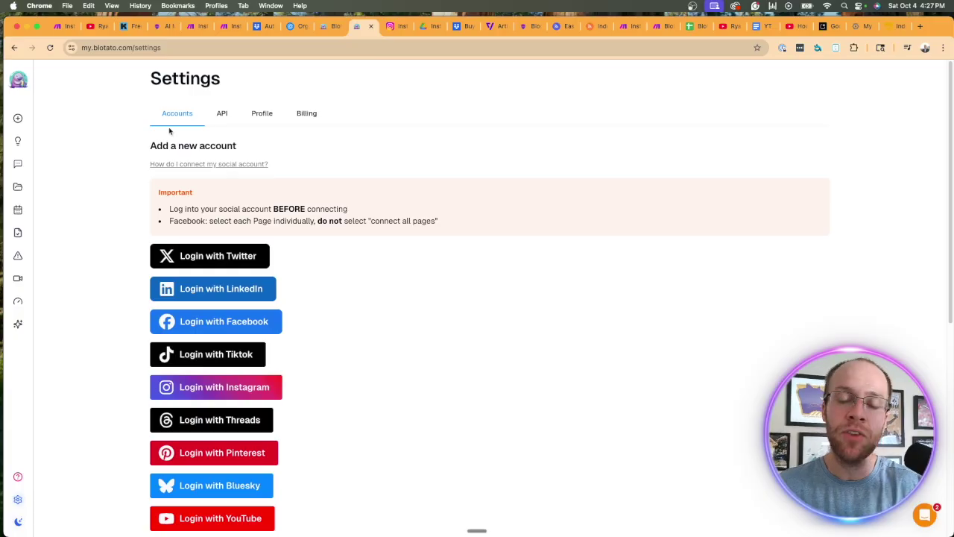
{"action": "left_click", "coordinate": [216, 121]}
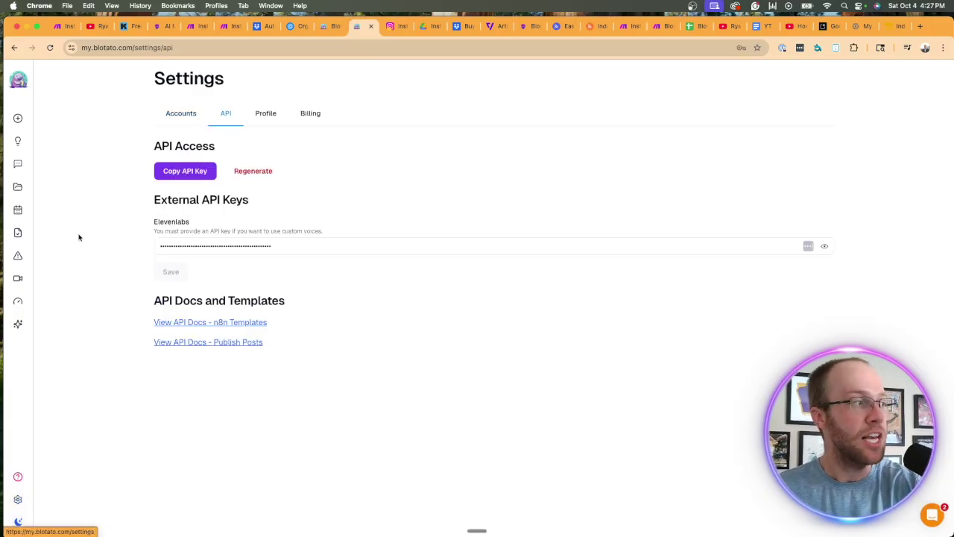
{"action": "mouse_move", "coordinate": [33, 239]}
{"action": "left_click", "coordinate": [46, 498]}
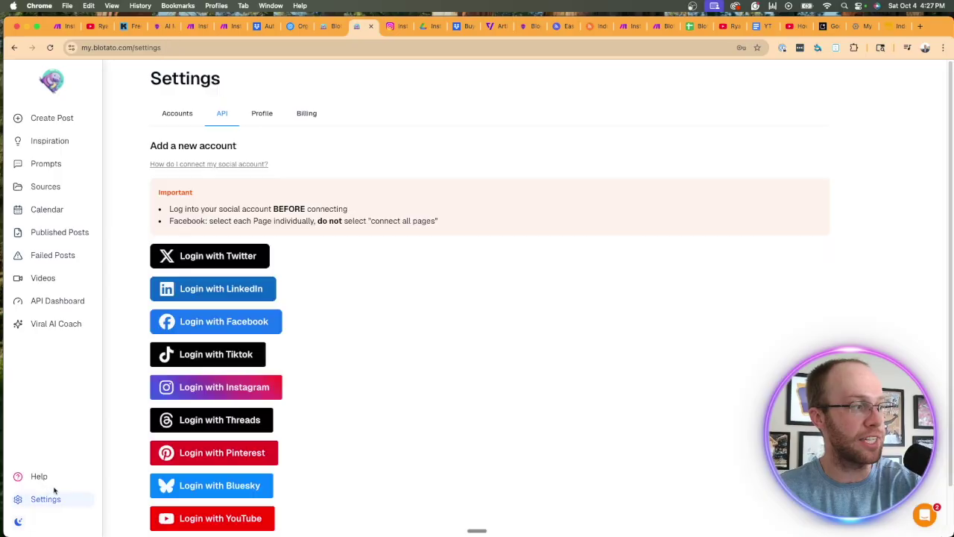
{"action": "left_click", "coordinate": [222, 127]}
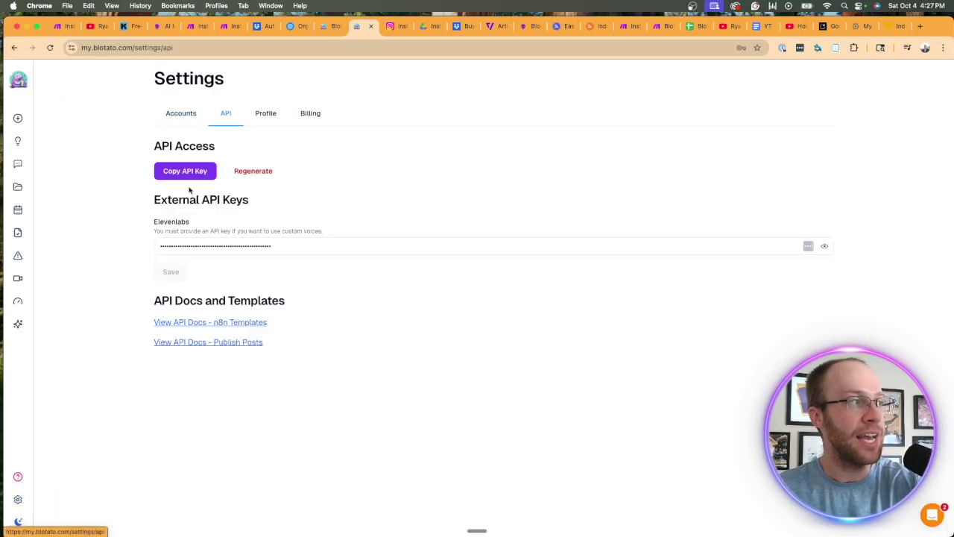
{"action": "left_click", "coordinate": [186, 171]}
In Make, paste the API key into a new connection for the Blotato Upload a Media module, and close the form without saving it
{"action": "left_click", "coordinate": [196, 27]}
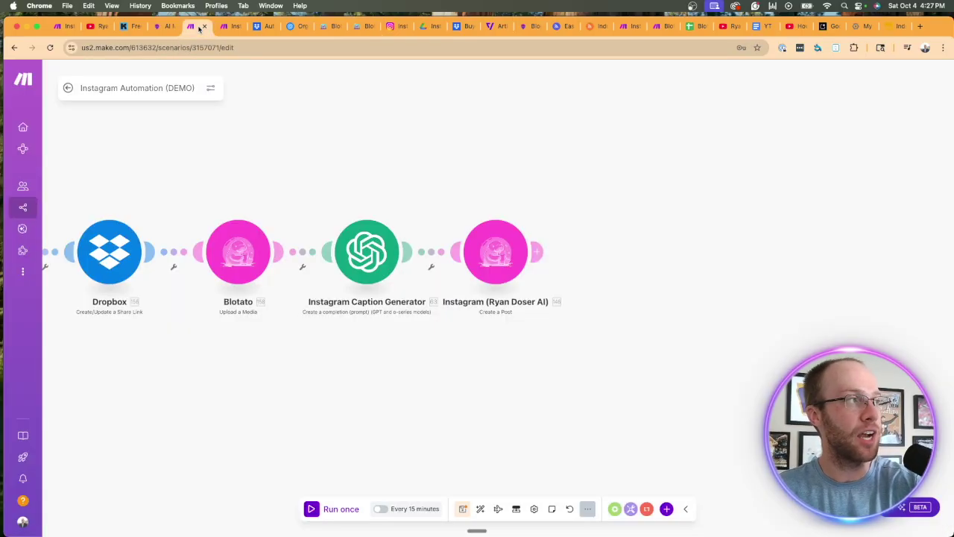
{"action": "left_click", "coordinate": [252, 260]}
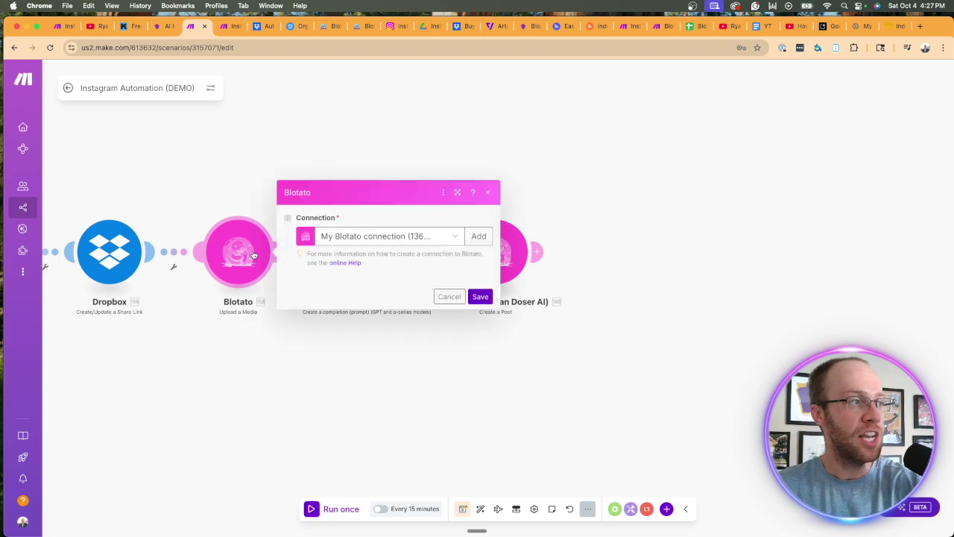
{"action": "left_click", "coordinate": [477, 210]}
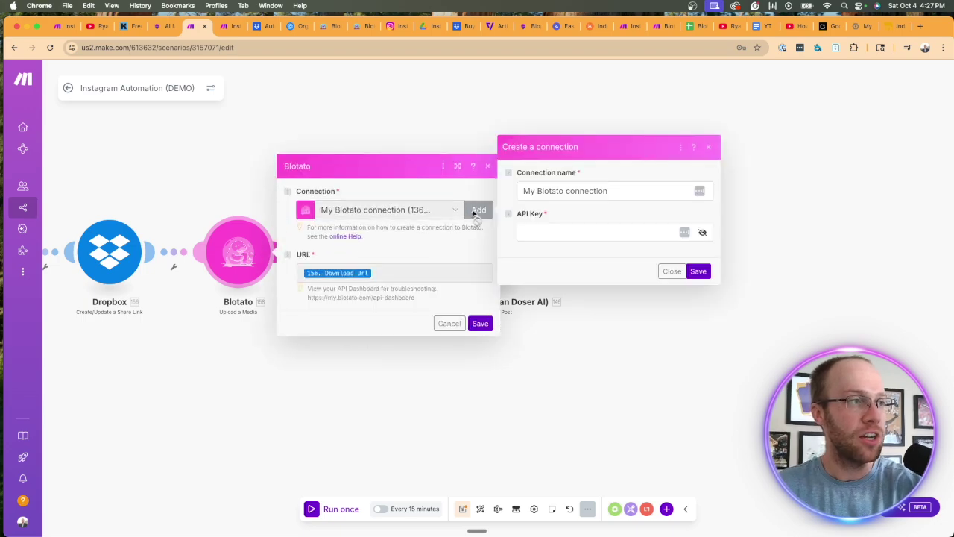
{"action": "left_click", "coordinate": [559, 231]}
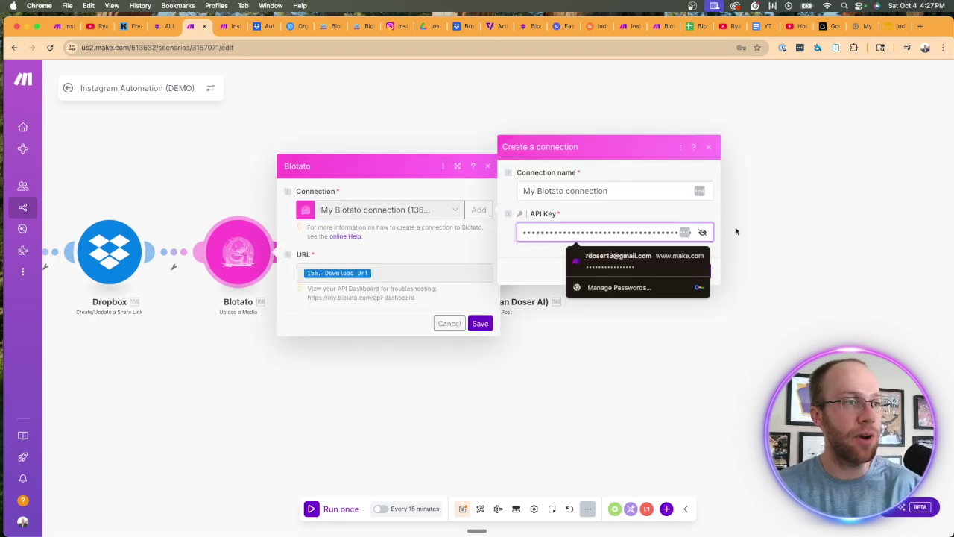
{"action": "left_click", "coordinate": [534, 264]}
{"action": "left_click", "coordinate": [662, 274]}
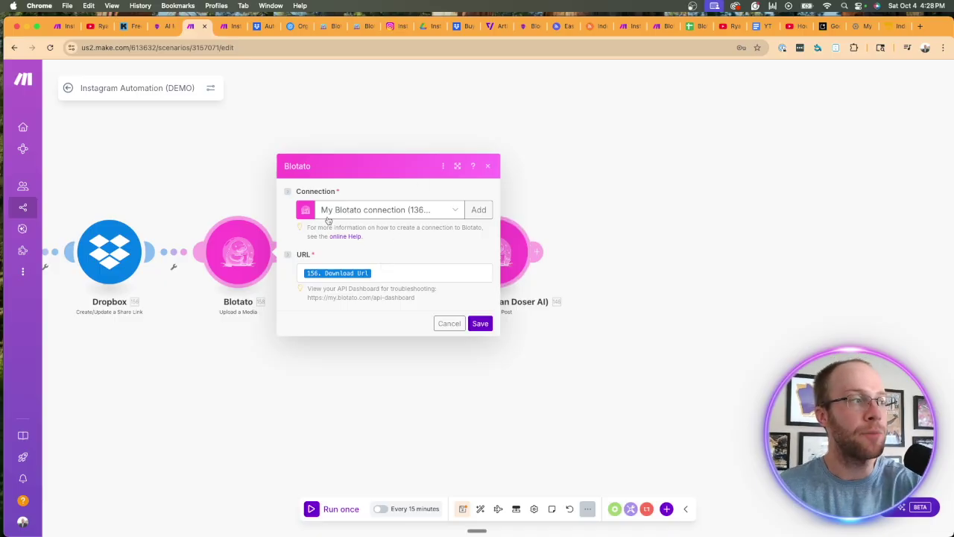
Remap the Blotato Upload a Media URL to Download Url from the Dropbox share-link module, and save the module and scenario
{"action": "left_click", "coordinate": [409, 276]}
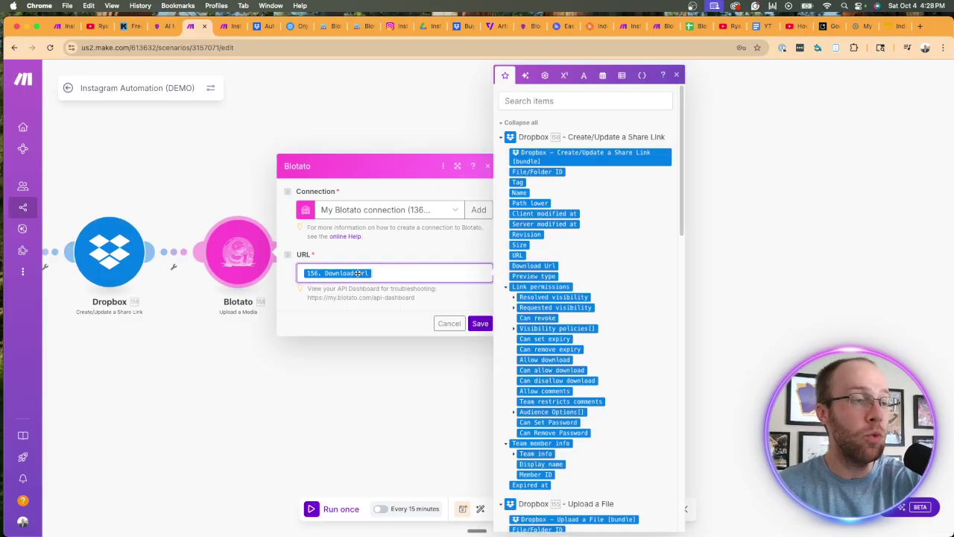
{"action": "mouse_move", "coordinate": [359, 273]}
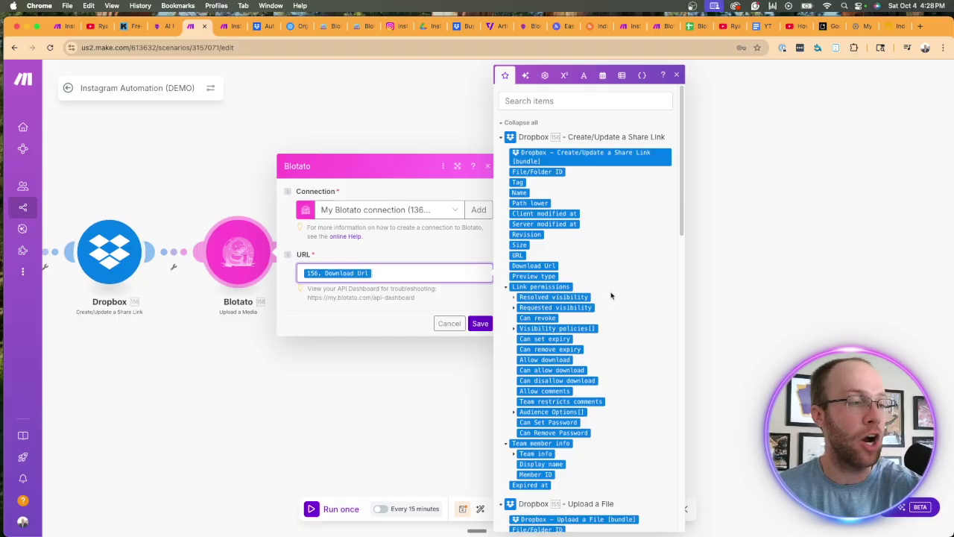
{"action": "scroll", "coordinate": [612, 296], "scroll_direction": "down", "scroll_amount": 1}
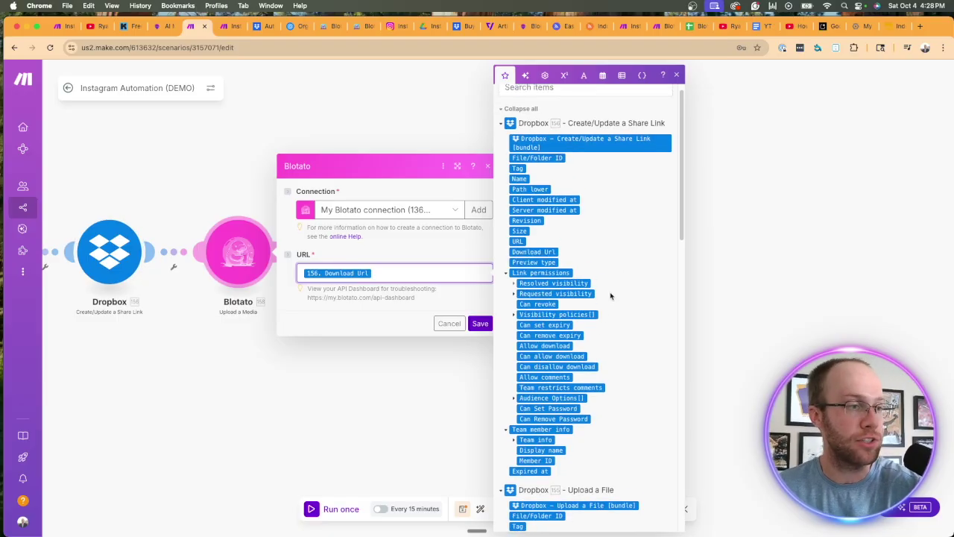
{"action": "left_click", "coordinate": [519, 233]}
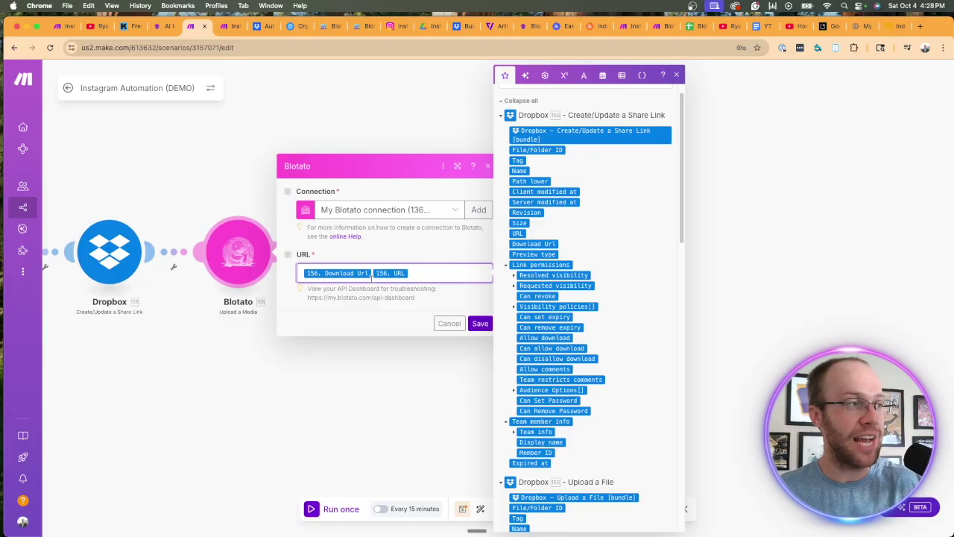
{"action": "key", "text": "BackSpace"}
{"action": "key", "text": "BackSpace"}
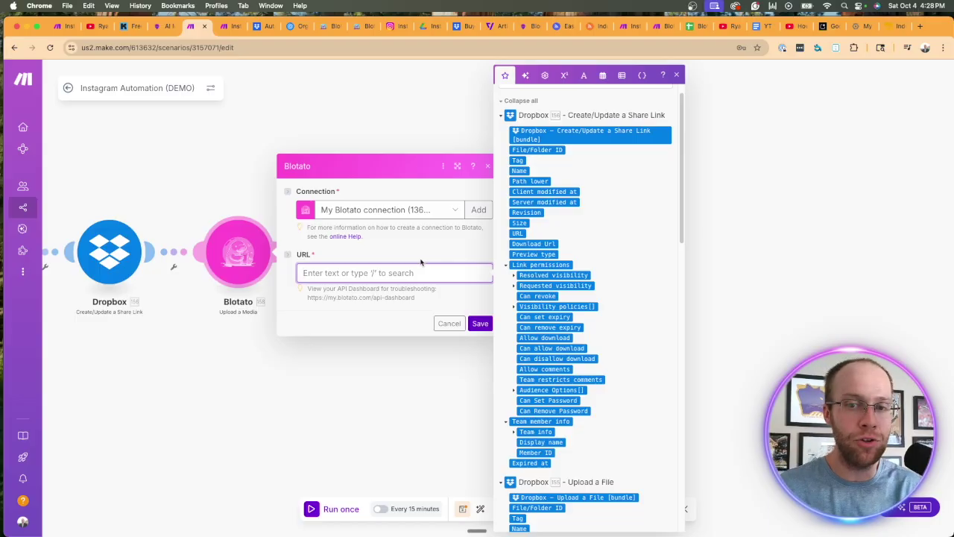
{"action": "left_click", "coordinate": [532, 244]}
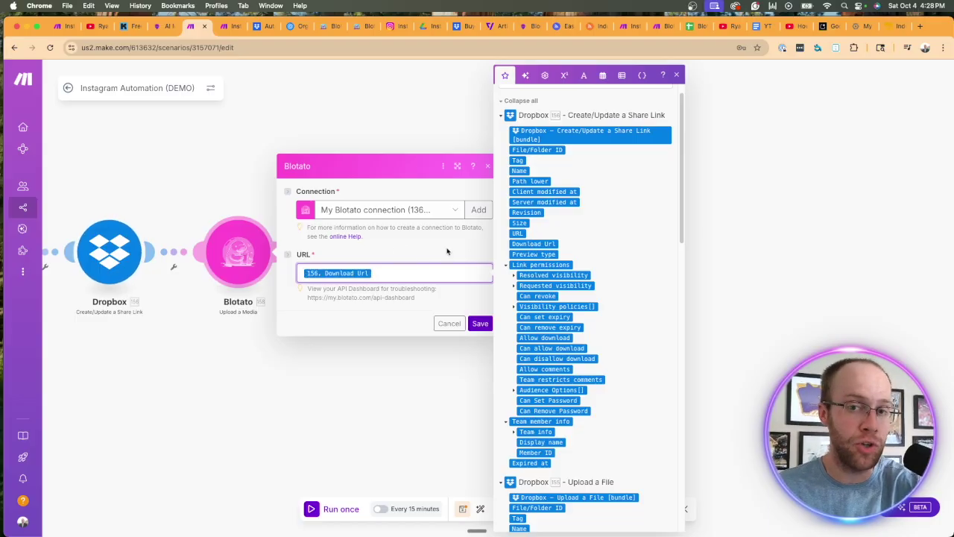
{"action": "left_click", "coordinate": [480, 324]}
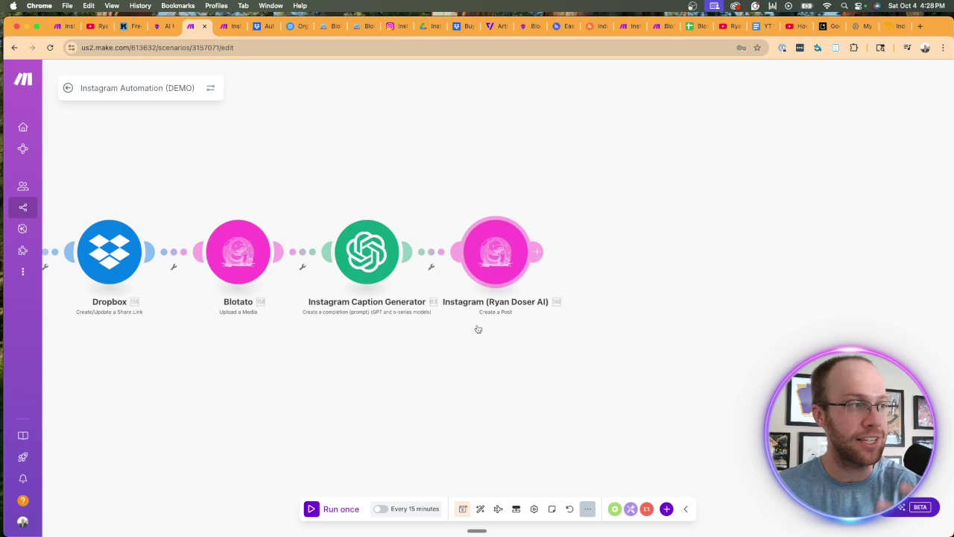
{"action": "left_click", "coordinate": [462, 508]}
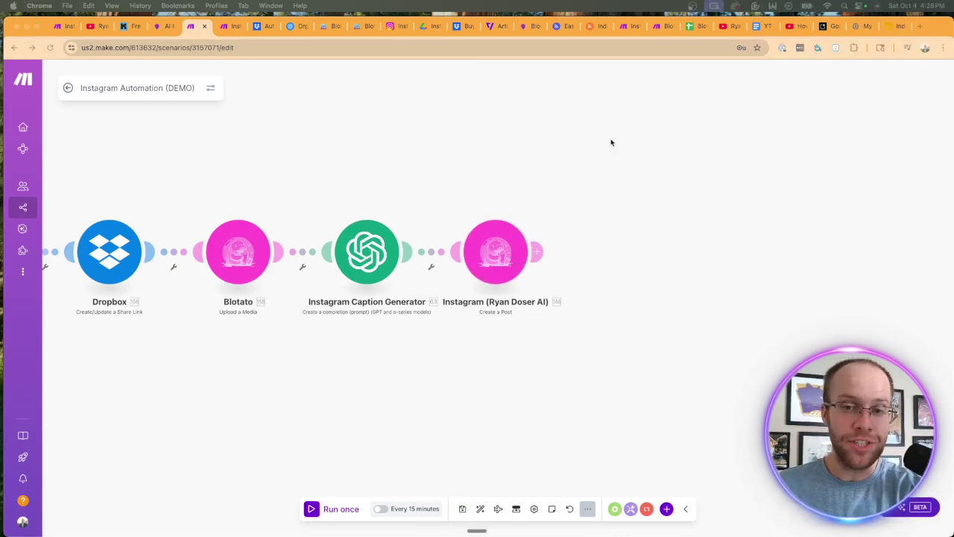
Set the Instagram Caption Generator to use My OpenAI connection and the gpt-4.1 (system) model
{"action": "left_click", "coordinate": [415, 149]}
{"action": "left_click", "coordinate": [375, 246]}
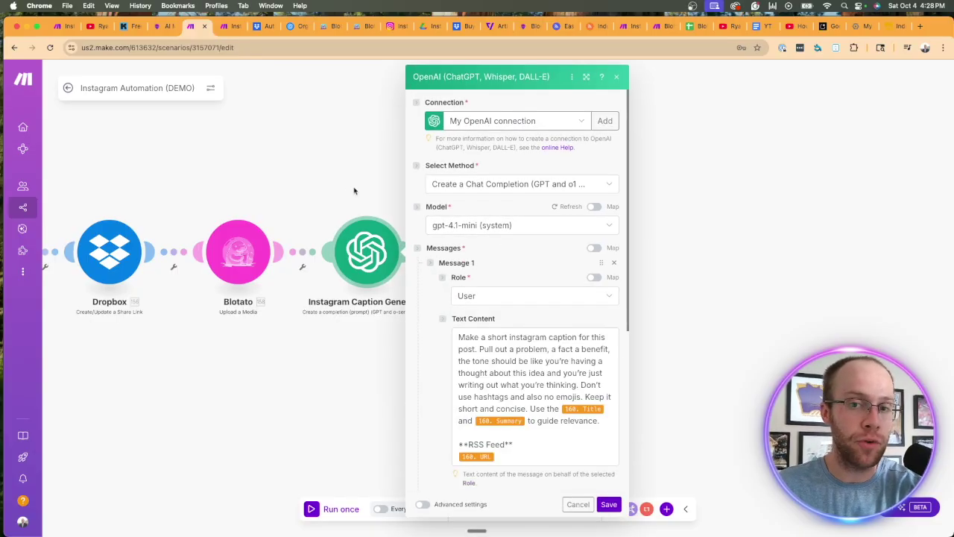
{"action": "left_click", "coordinate": [498, 123]}
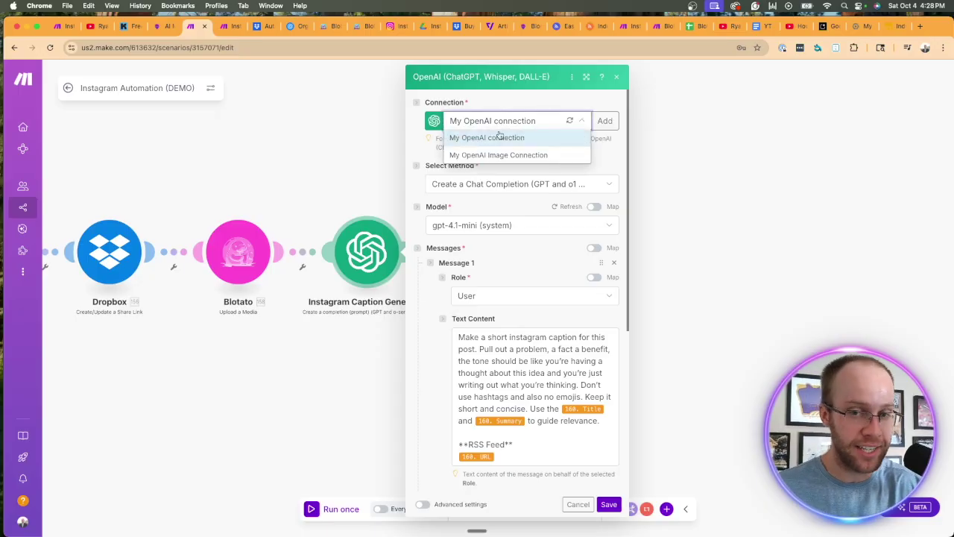
{"action": "left_click", "coordinate": [498, 232]}
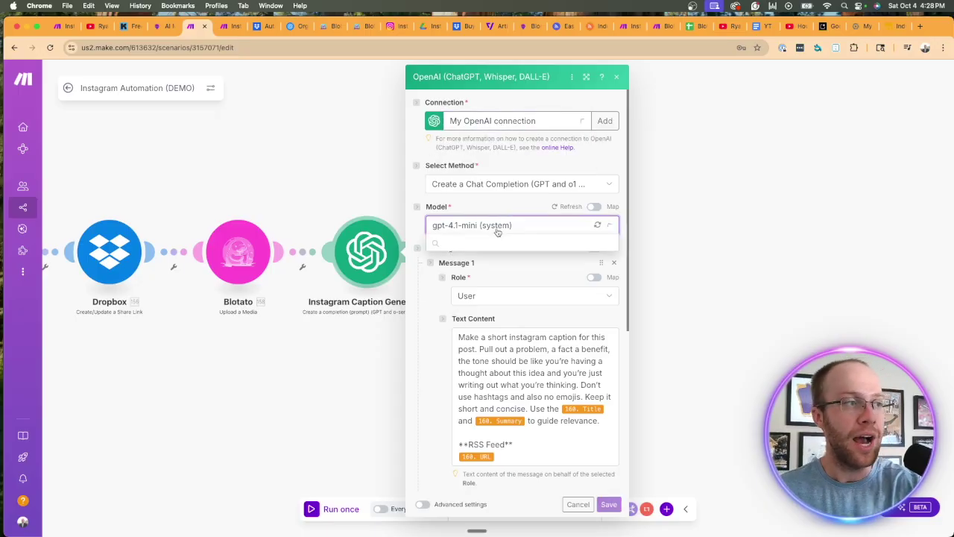
{"action": "scroll", "coordinate": [516, 315], "scroll_direction": "down", "scroll_amount": 1}
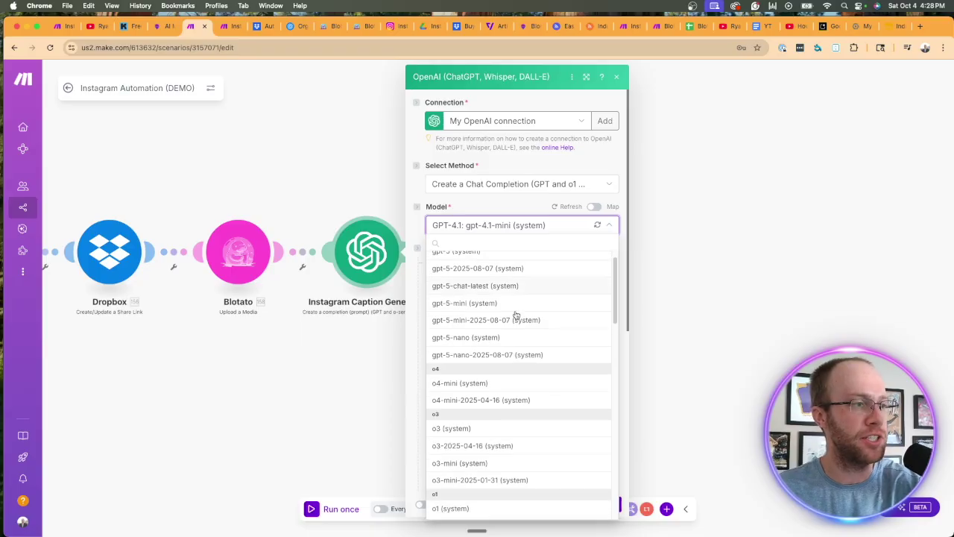
{"action": "scroll", "coordinate": [507, 321], "scroll_direction": "down", "scroll_amount": 6}
{"action": "left_click", "coordinate": [485, 356]}
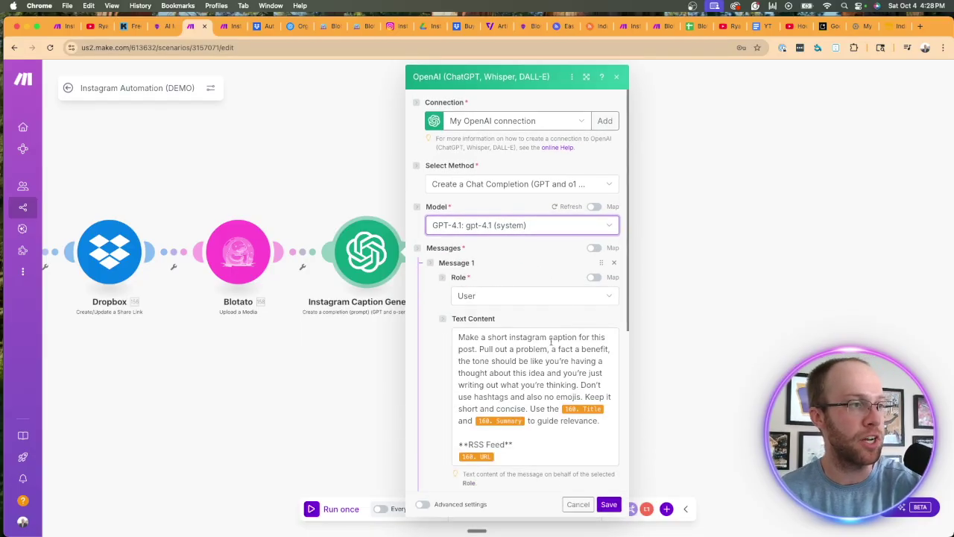
Review the caption prompt and the RSS fields available for mapping, and save the Instagram Caption Generator module
{"action": "scroll", "coordinate": [537, 328], "scroll_direction": "down", "scroll_amount": 3}
{"action": "left_click", "coordinate": [508, 281]}
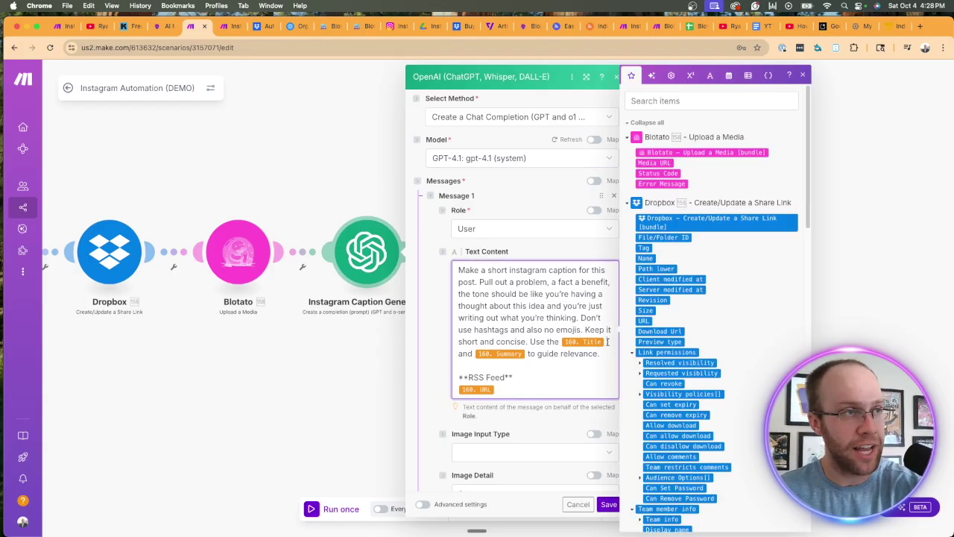
{"action": "scroll", "coordinate": [675, 248], "scroll_direction": "down", "scroll_amount": 10}
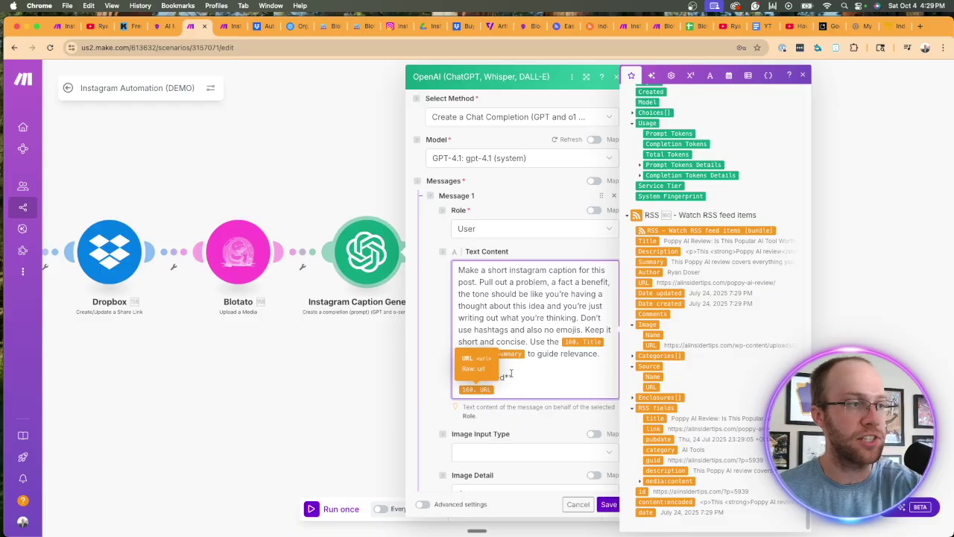
{"action": "left_click", "coordinate": [607, 505]}
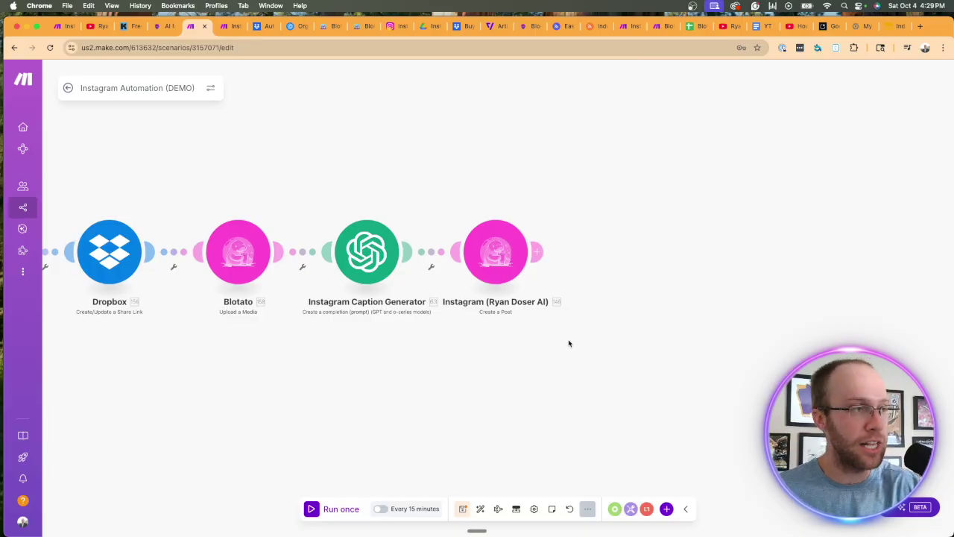
Switch to Blotato and examine the social login options and connected accounts in the account settings
{"action": "left_click", "coordinate": [331, 27]}
{"action": "left_click", "coordinate": [358, 26]}
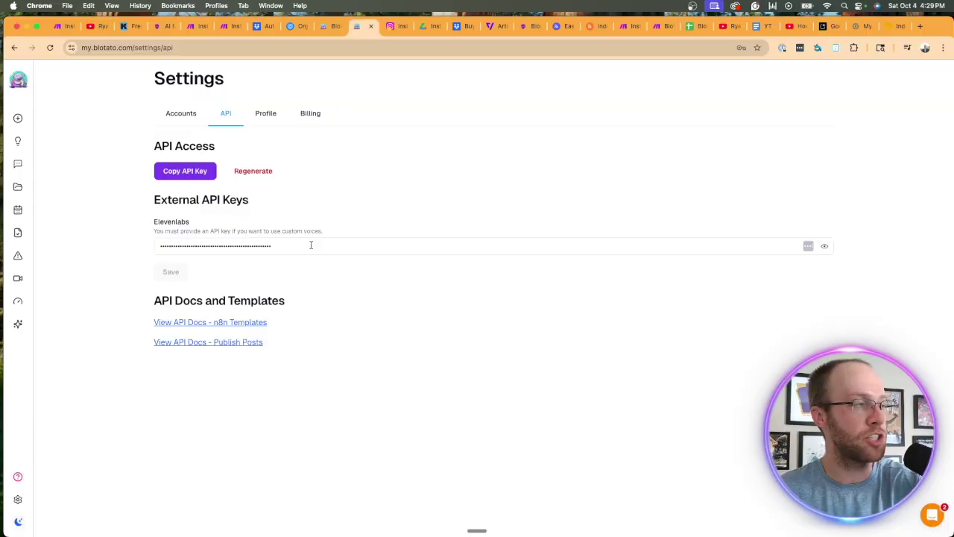
{"action": "left_click", "coordinate": [180, 123]}
{"action": "mouse_move", "coordinate": [29, 486]}
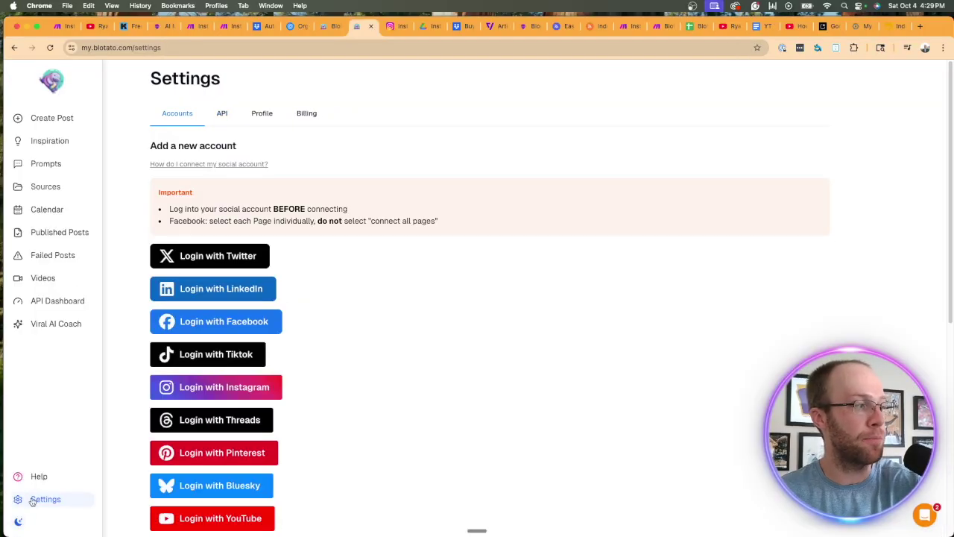
{"action": "scroll", "coordinate": [365, 183], "scroll_direction": "down", "scroll_amount": 5}
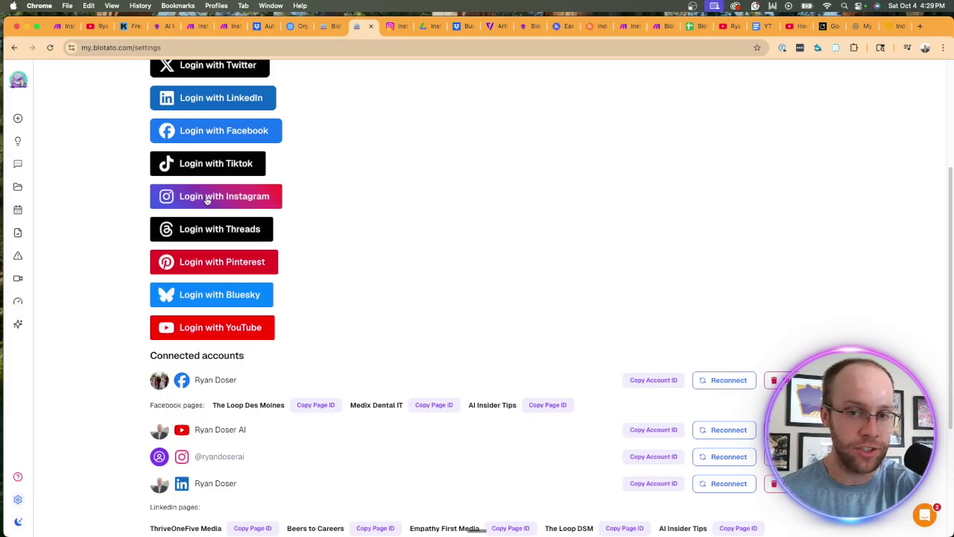
{"action": "scroll", "coordinate": [207, 199], "scroll_direction": "down", "scroll_amount": 4}
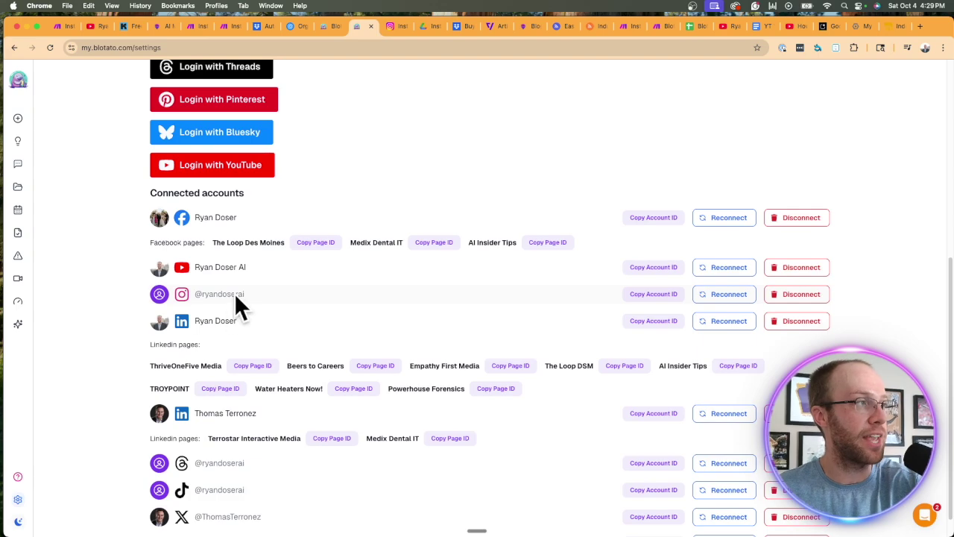
In Make's DEMO scenario, set the Blotato Create a Post module to the existing Blotato connection, the Instagram platform and the connected Instagram account
{"action": "left_click", "coordinate": [221, 26]}
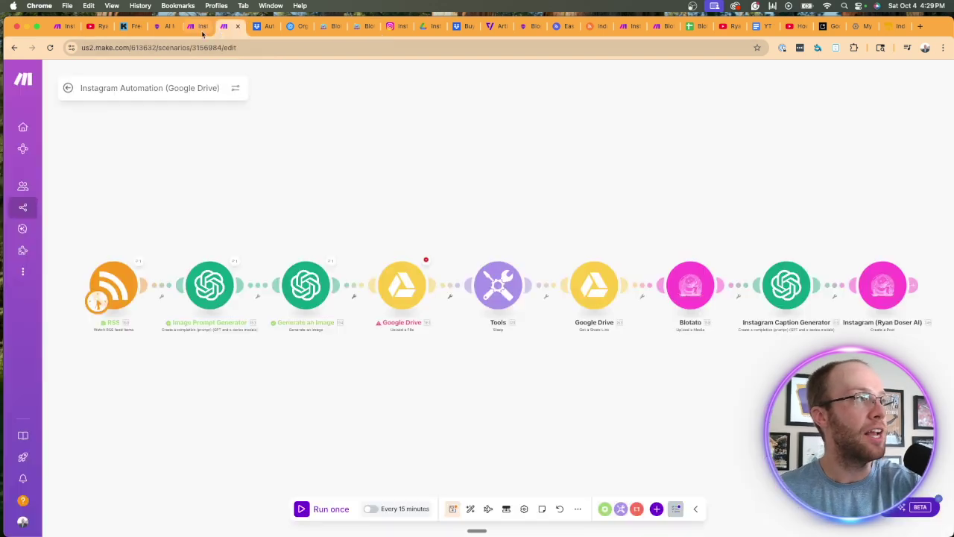
{"action": "left_click", "coordinate": [195, 27]}
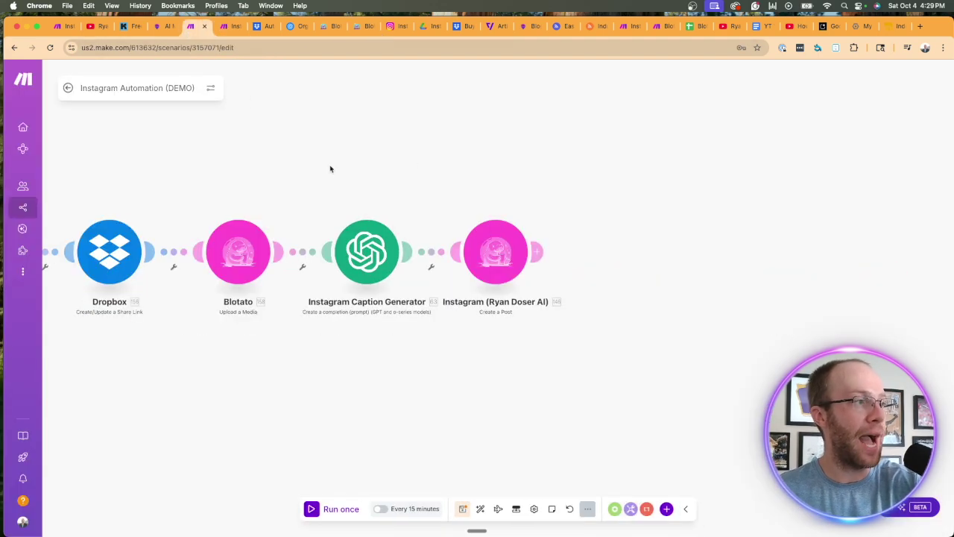
{"action": "left_click", "coordinate": [501, 239]}
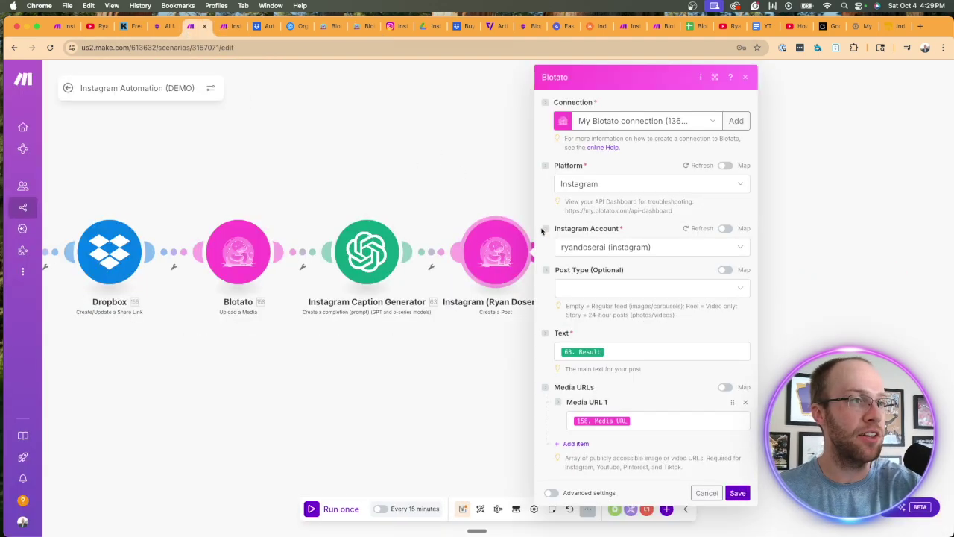
{"action": "left_click", "coordinate": [641, 126]}
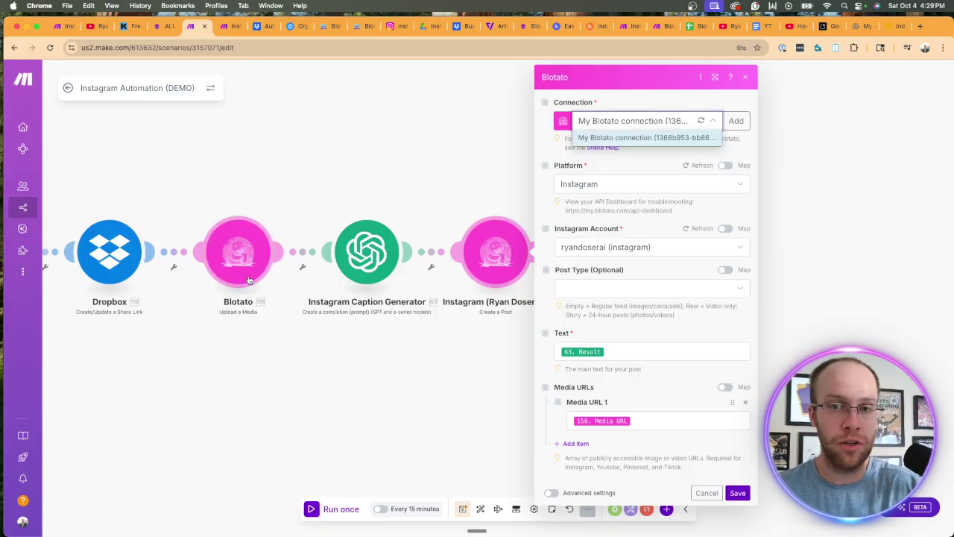
{"action": "left_click", "coordinate": [617, 138]}
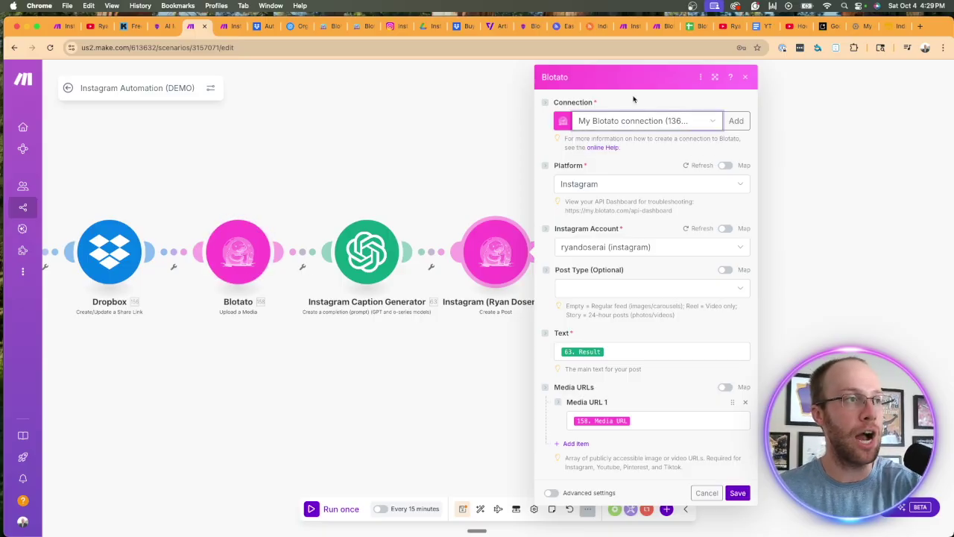
{"action": "left_click", "coordinate": [611, 186]}
{"action": "left_click", "coordinate": [593, 214]}
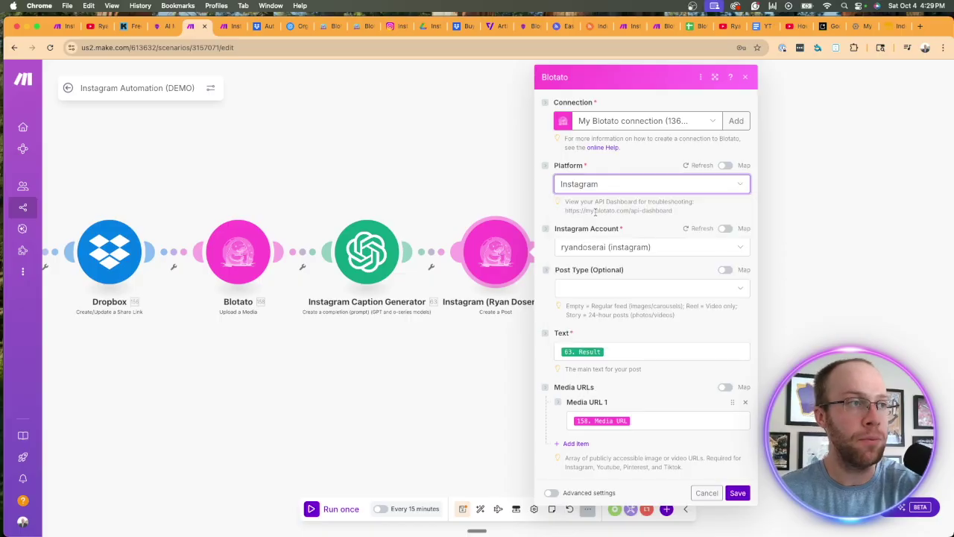
{"action": "left_click", "coordinate": [609, 246]}
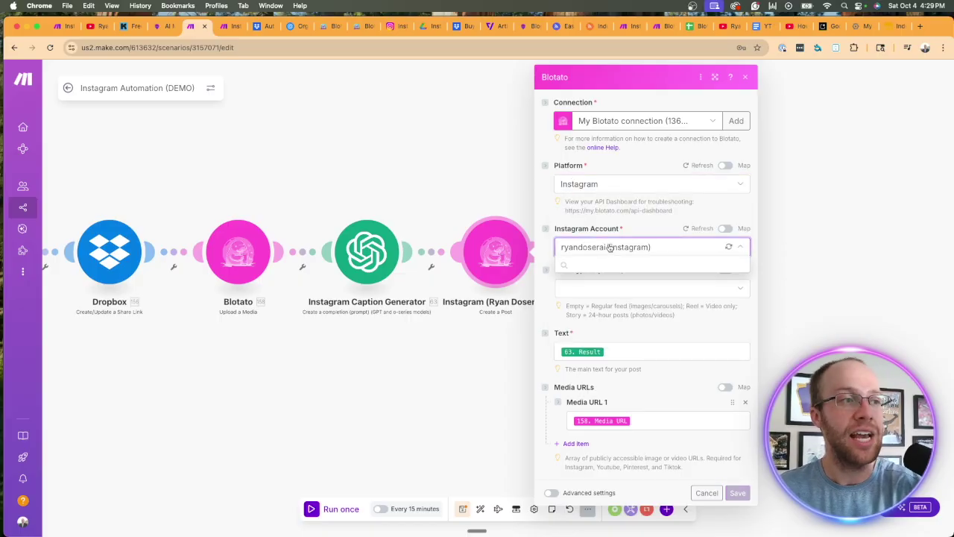
{"action": "left_click", "coordinate": [598, 264]}
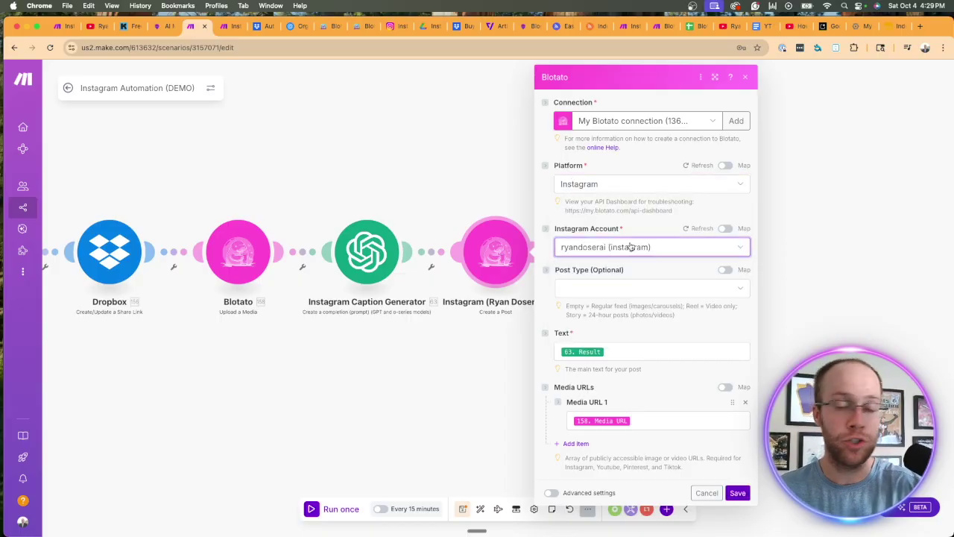
Leave the post type empty, check the caption Result and Media URL mappings, and save the Create a Post module
{"action": "left_click", "coordinate": [605, 289]}
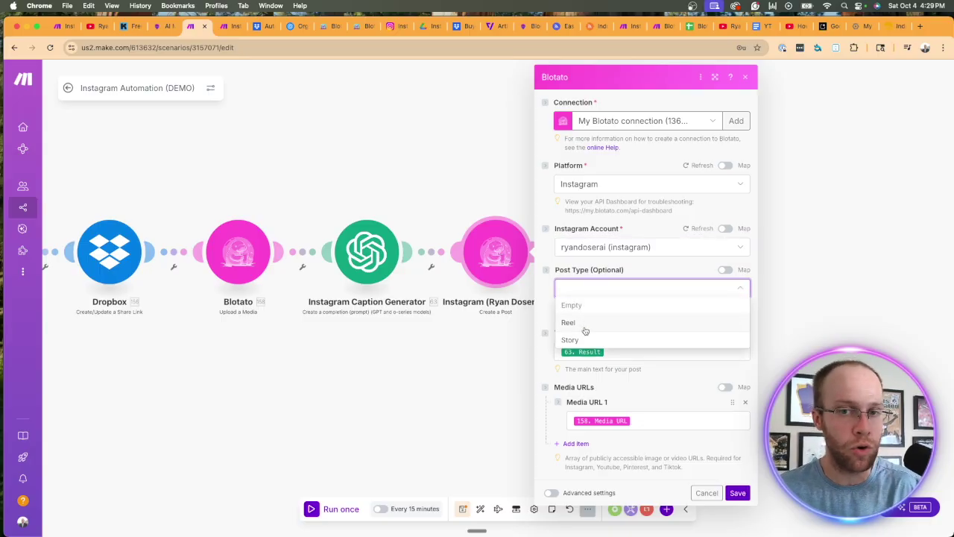
{"action": "left_click", "coordinate": [551, 304]}
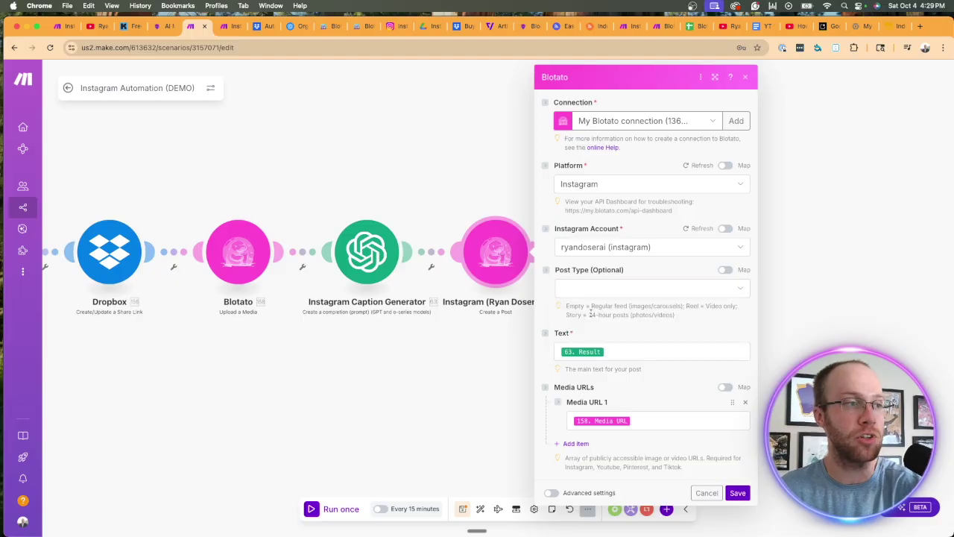
{"action": "left_click", "coordinate": [630, 351]}
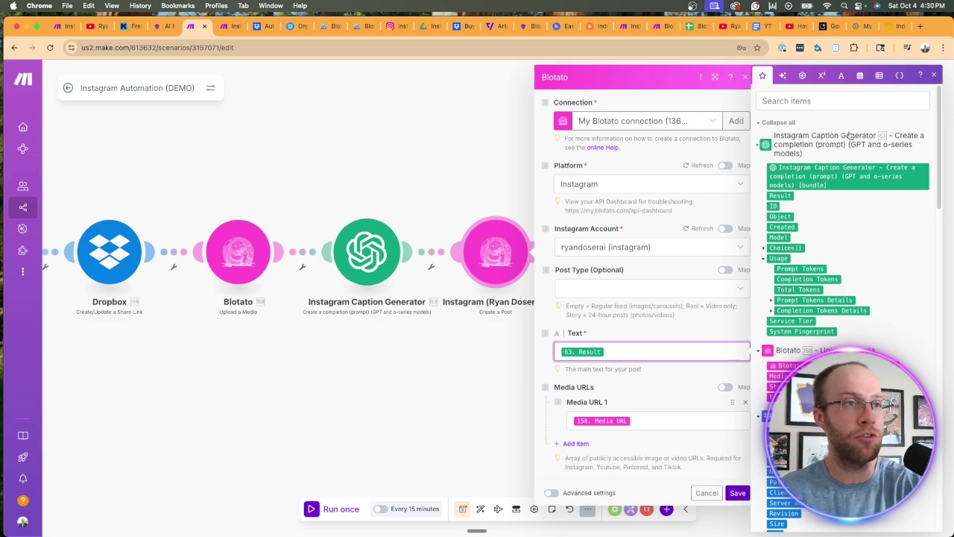
{"action": "left_click", "coordinate": [644, 420]}
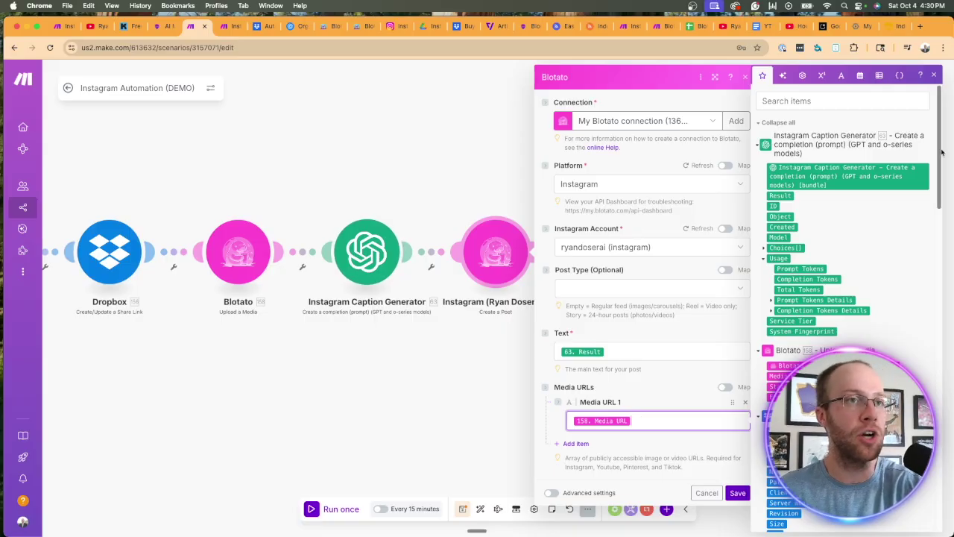
{"action": "left_click_drag", "start_coordinate": [953, 154], "coordinate": [739, 163]}
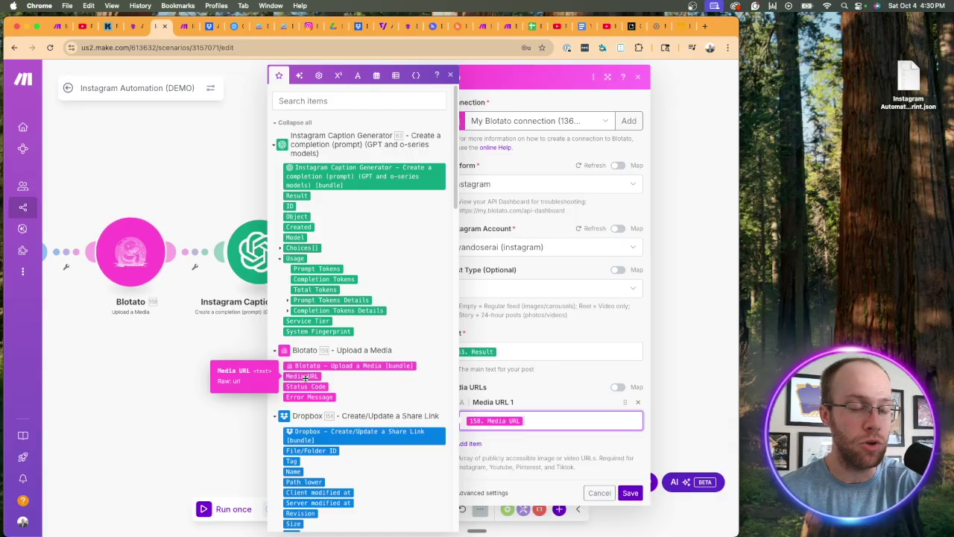
{"action": "left_click", "coordinate": [583, 446]}
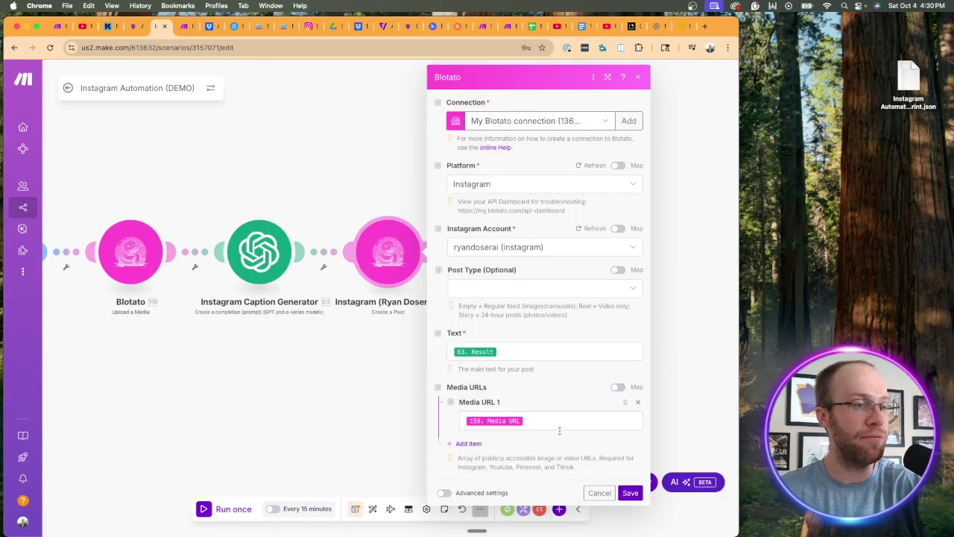
{"action": "left_click", "coordinate": [630, 493]}
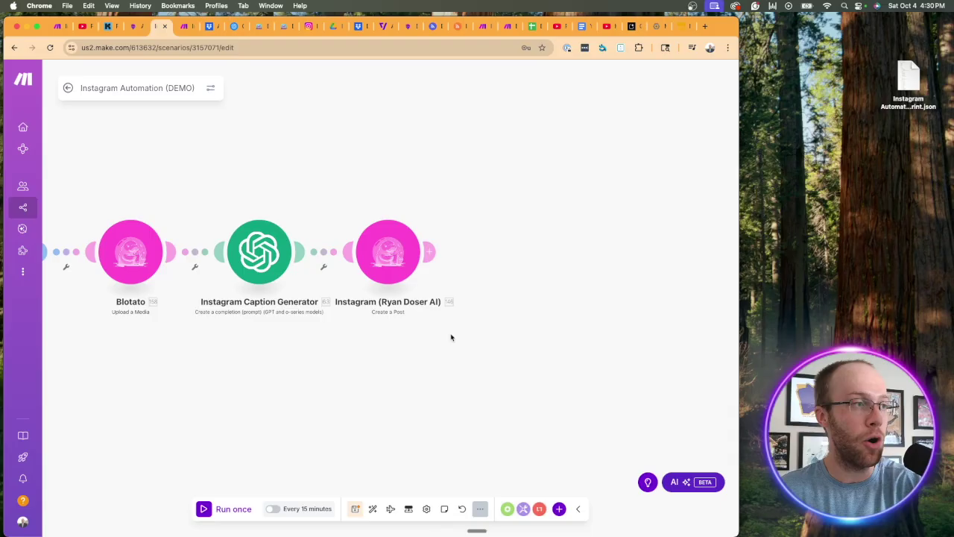
Save the DEMO scenario, widen the browser window and auto-align the scenario's modules
{"action": "left_click", "coordinate": [355, 508]}
{"action": "left_click_drag", "start_coordinate": [736, 200], "coordinate": [953, 200]}
{"action": "scroll", "coordinate": [609, 317], "scroll_direction": "left", "scroll_amount": 10}
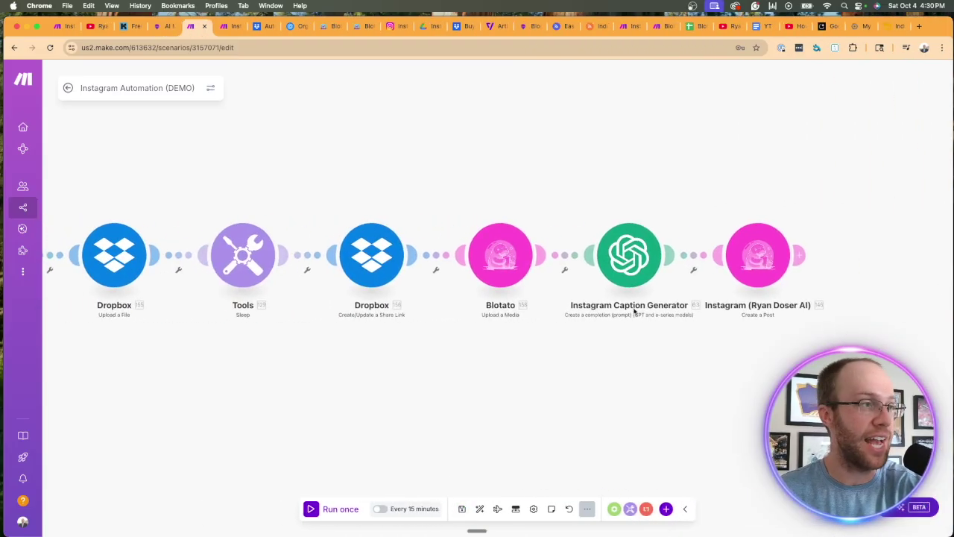
{"action": "left_click", "coordinate": [479, 508]}
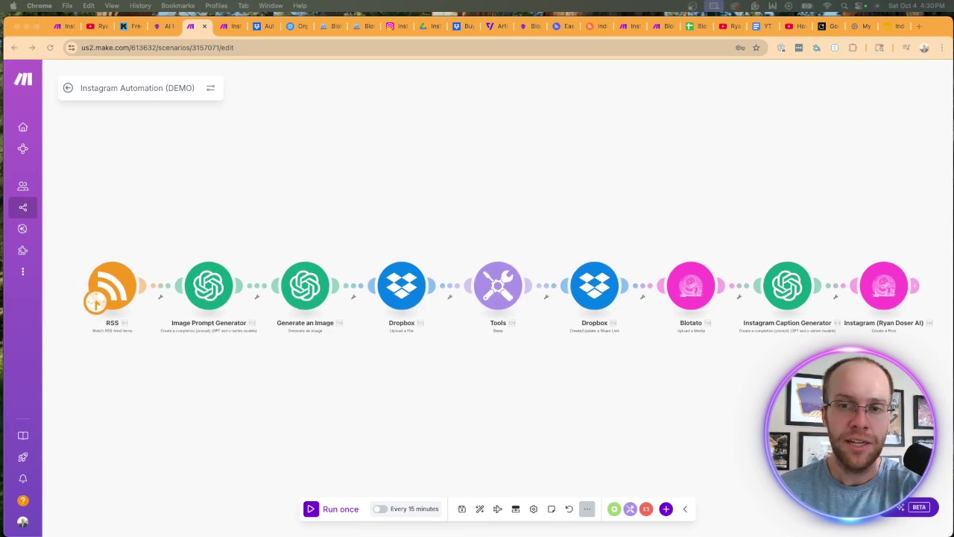
Set the RSS module to start from the "Blotato Review: The Best AI Tool for Content Creation" feed item and run the scenario once
{"action": "right_click", "coordinate": [109, 277]}
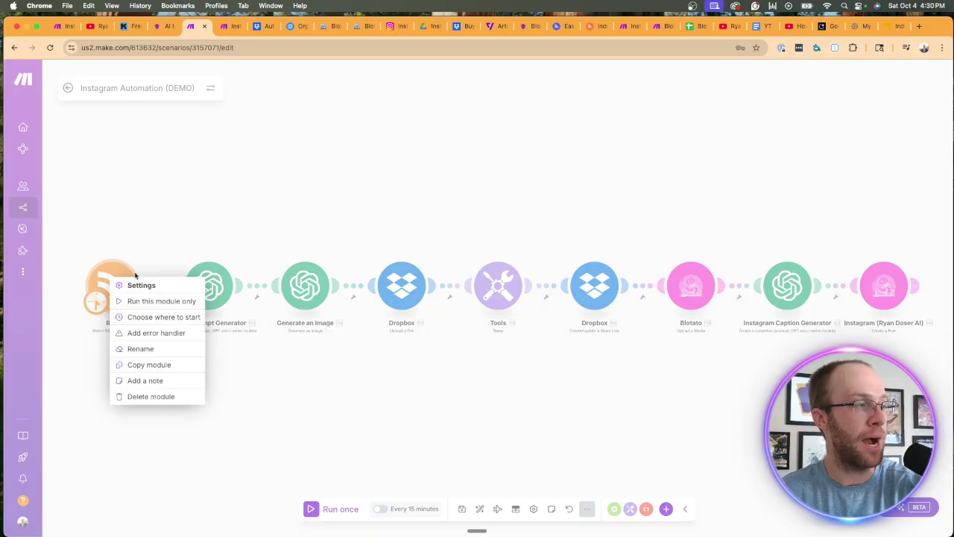
{"action": "left_click", "coordinate": [142, 316]}
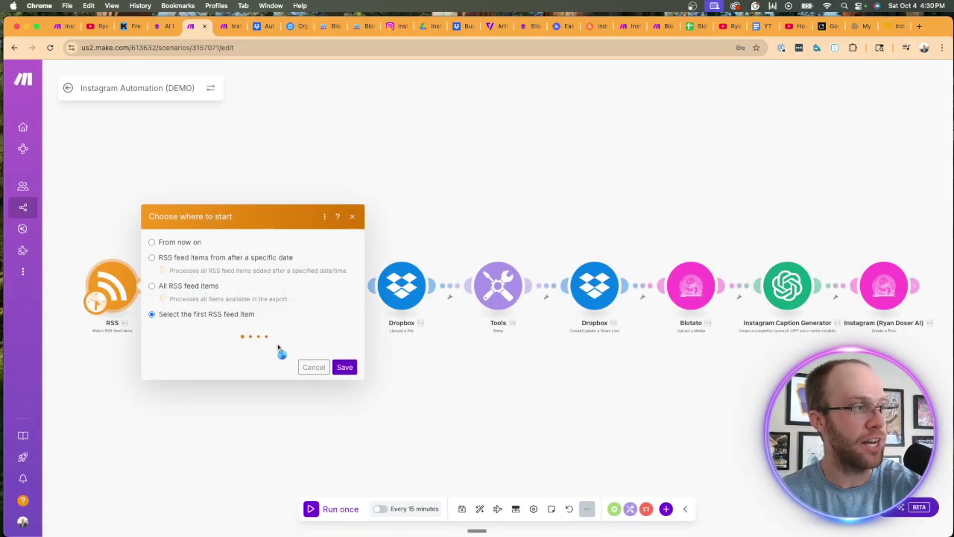
{"action": "scroll", "coordinate": [237, 324], "scroll_direction": "down", "scroll_amount": 1}
{"action": "scroll", "coordinate": [236, 323], "scroll_direction": "up", "scroll_amount": 1}
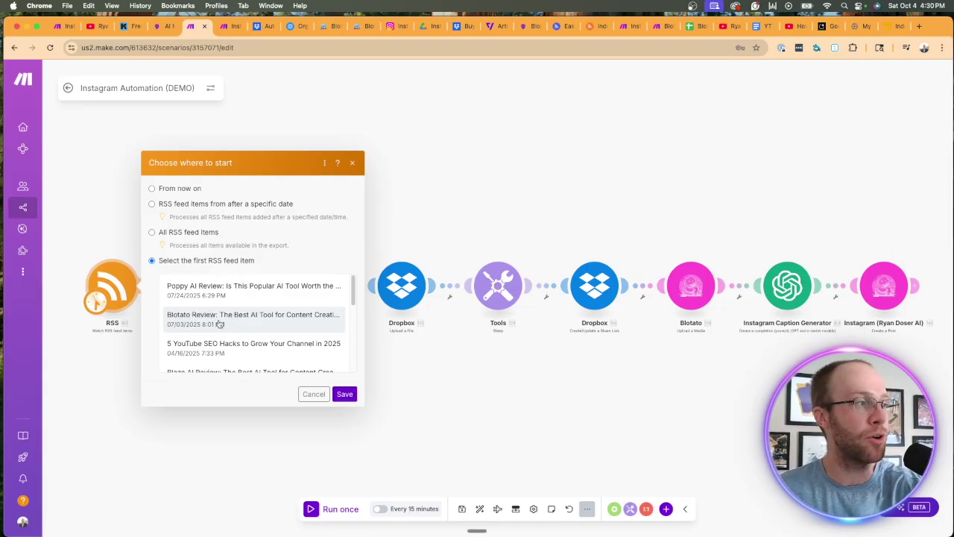
{"action": "left_click", "coordinate": [200, 322]}
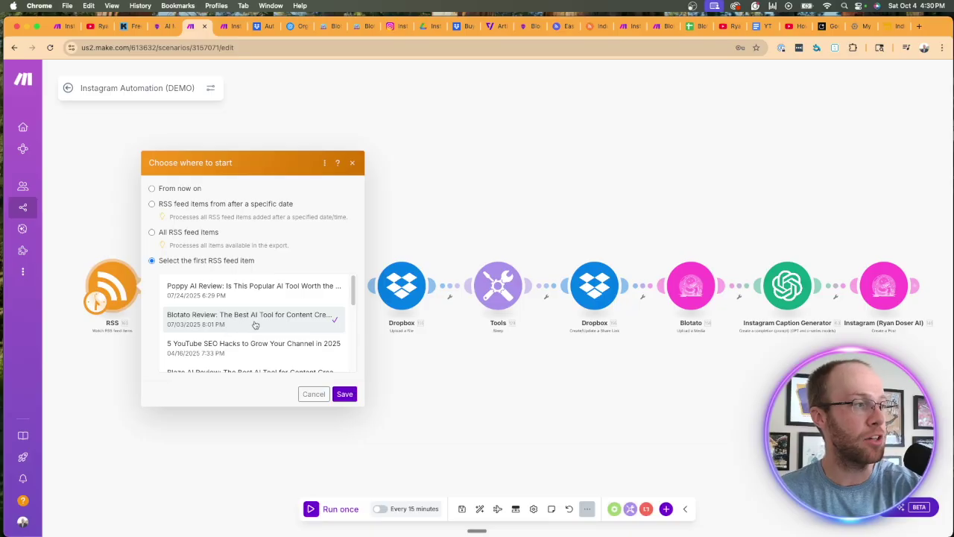
{"action": "left_click", "coordinate": [345, 400]}
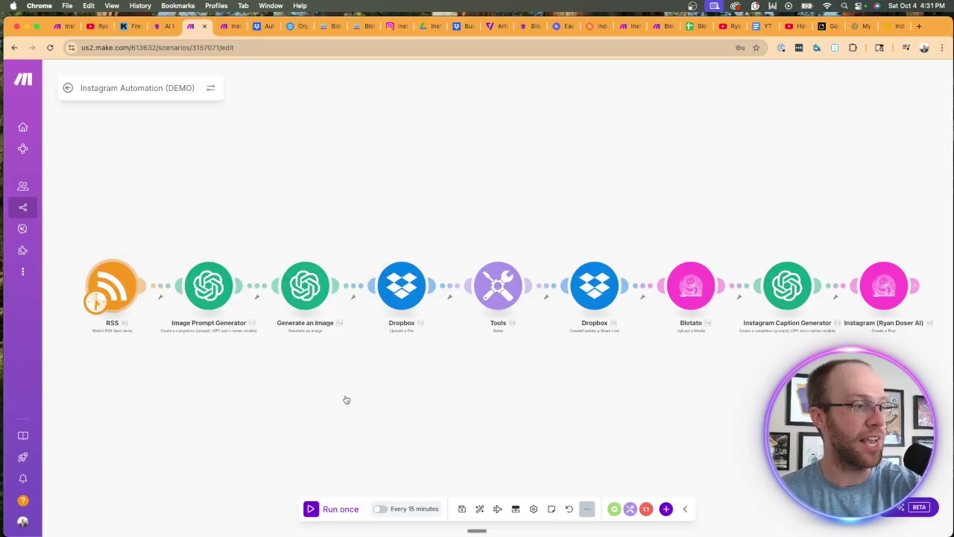
{"action": "left_click", "coordinate": [328, 509]}
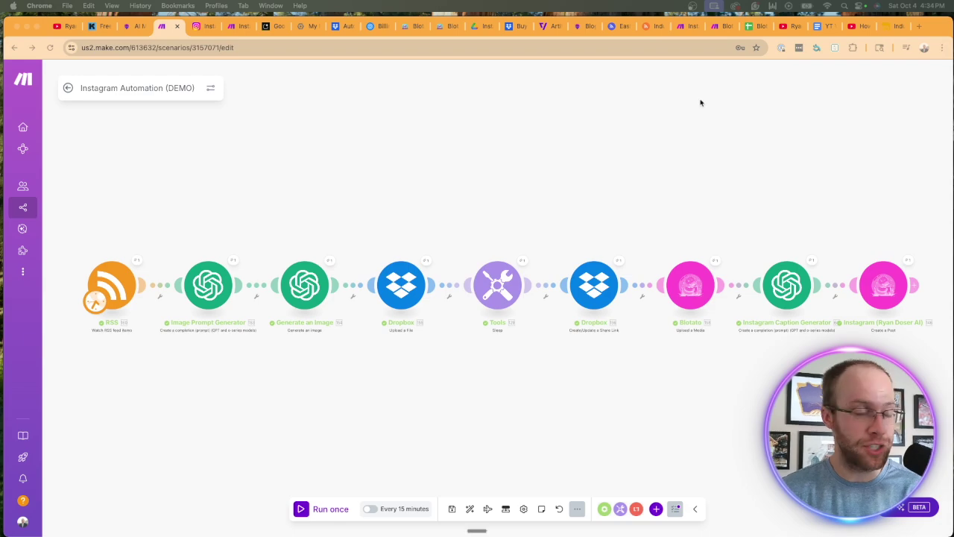
Switch to Instagram, refresh the profile and examine the images and captions of the two newest posts
{"action": "left_click", "coordinate": [203, 26]}
{"action": "left_click", "coordinate": [50, 48]}
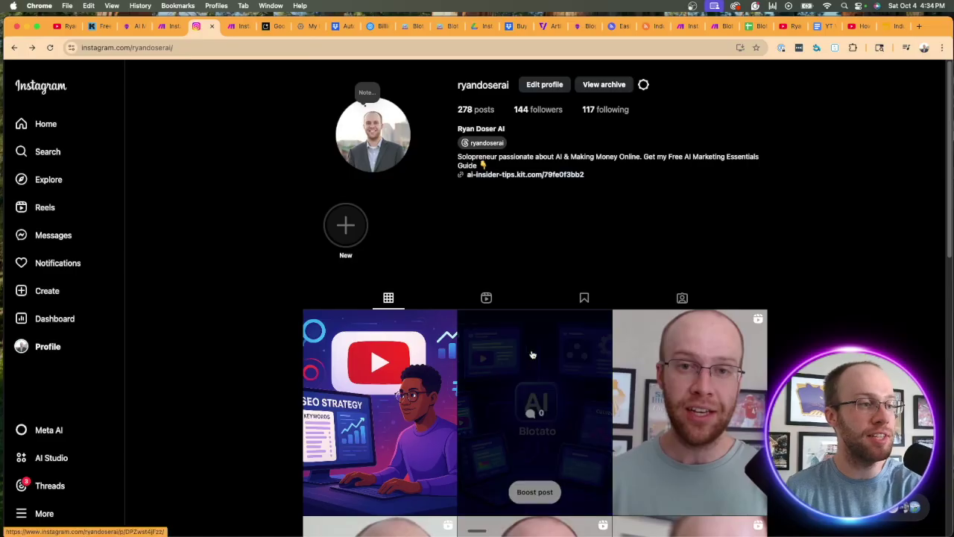
{"action": "left_click", "coordinate": [548, 373]}
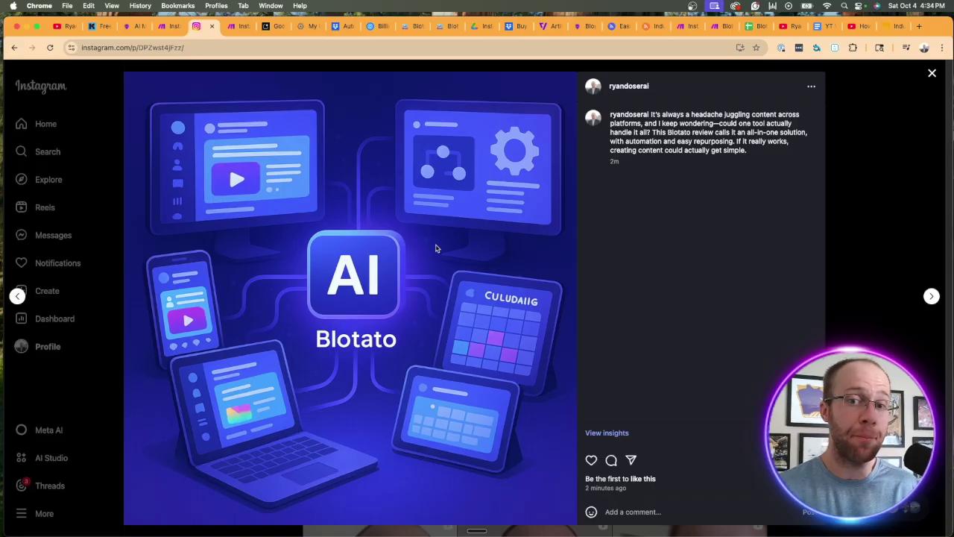
{"action": "left_click", "coordinate": [895, 228]}
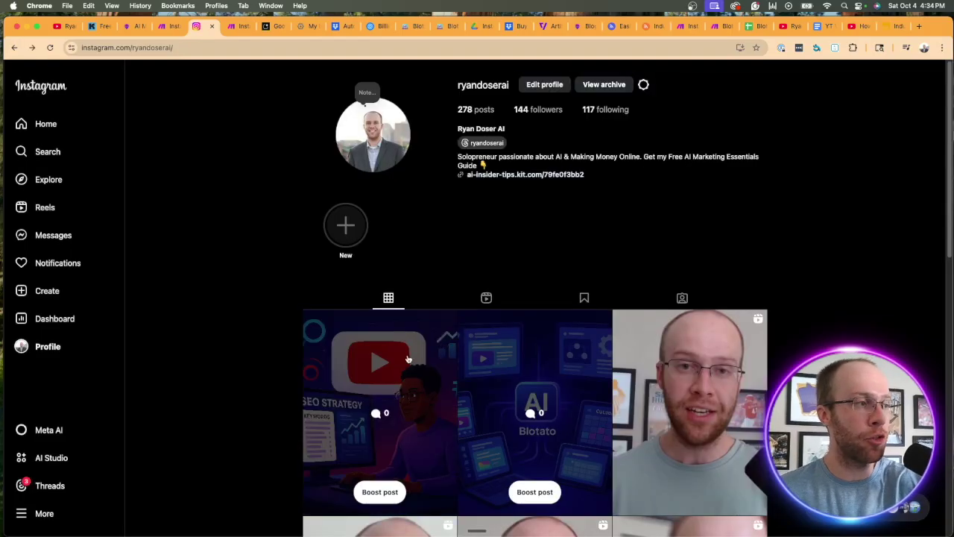
{"action": "left_click", "coordinate": [432, 336]}
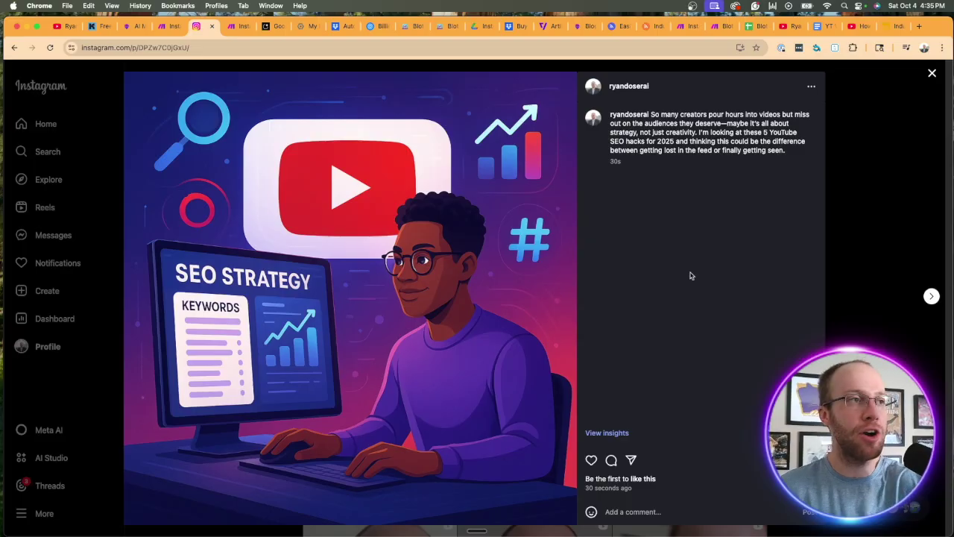
Switch back to Make's DEMO scenario, review the Image Prompt Generator's prompt text and guidelines, and save the module
{"action": "left_click", "coordinate": [164, 28]}
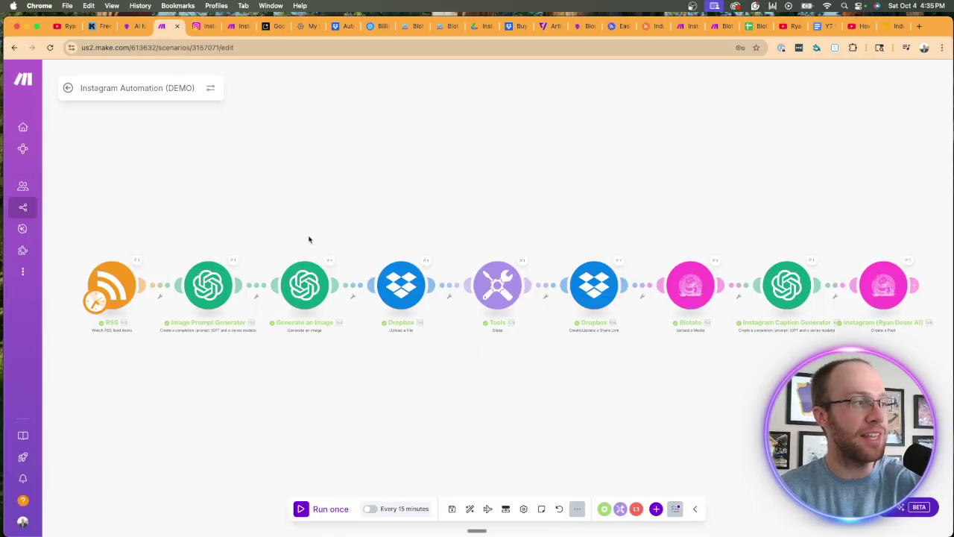
{"action": "left_click", "coordinate": [216, 279]}
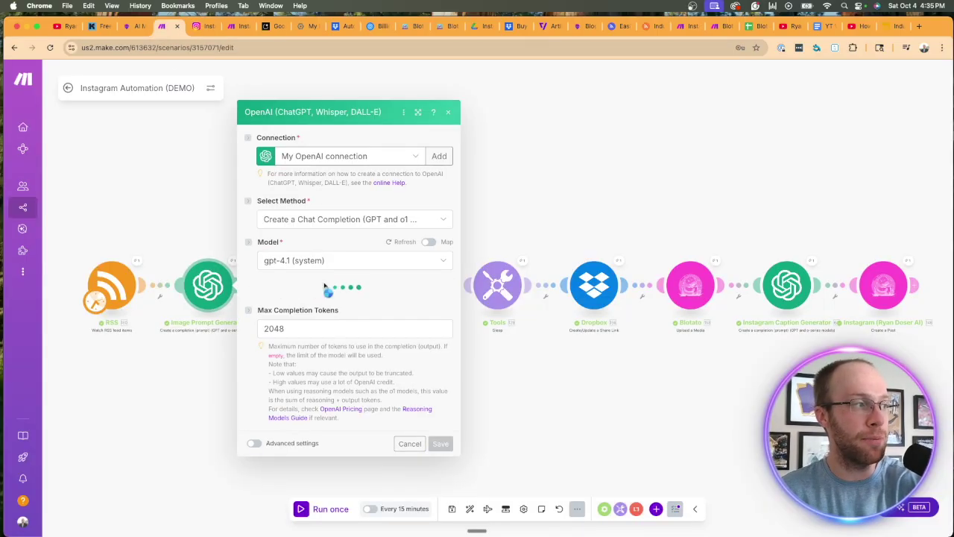
{"action": "scroll", "coordinate": [380, 388], "scroll_direction": "down", "scroll_amount": 4}
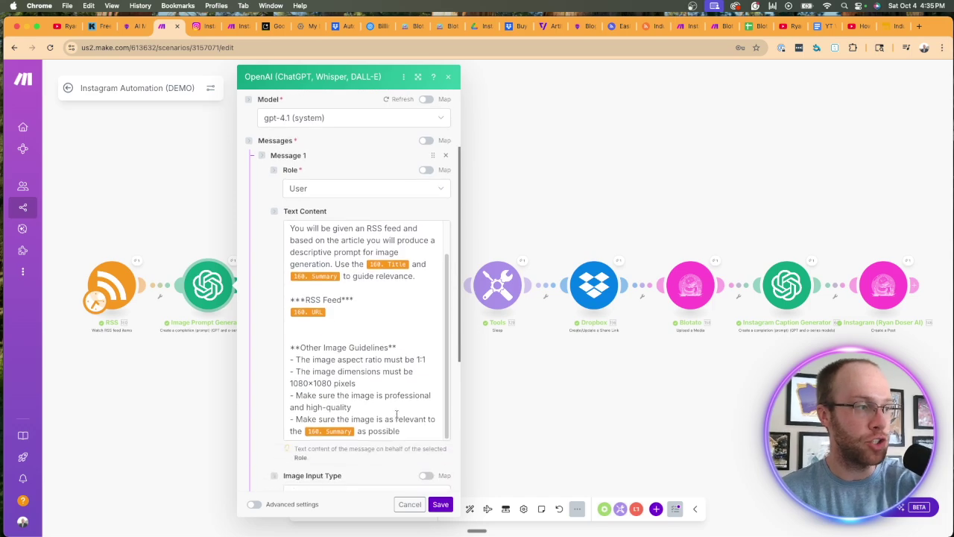
{"action": "left_click_drag", "start_coordinate": [415, 419], "coordinate": [338, 372]}
{"action": "left_click", "coordinate": [337, 371]}
{"action": "scroll", "coordinate": [349, 371], "scroll_direction": "up", "scroll_amount": 1}
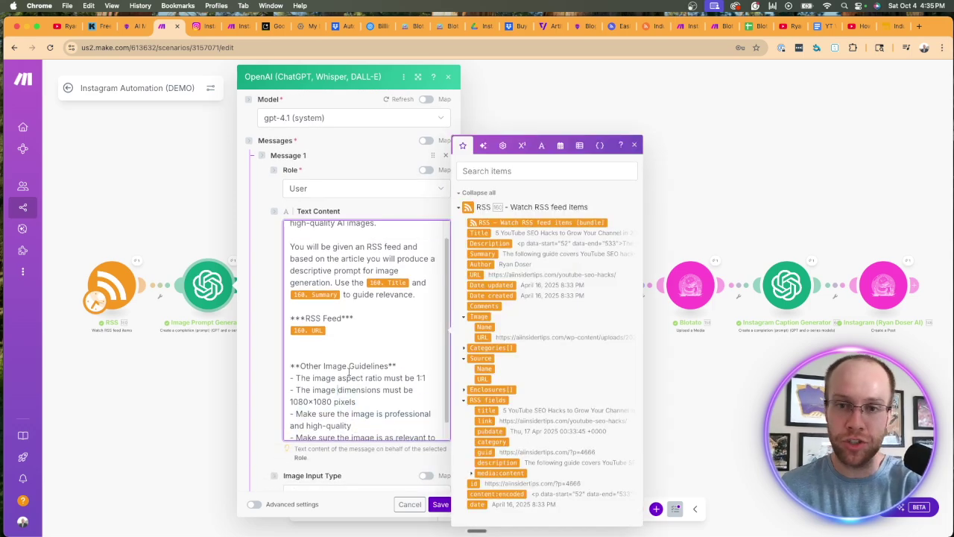
{"action": "scroll", "coordinate": [349, 371], "scroll_direction": "up", "scroll_amount": 1}
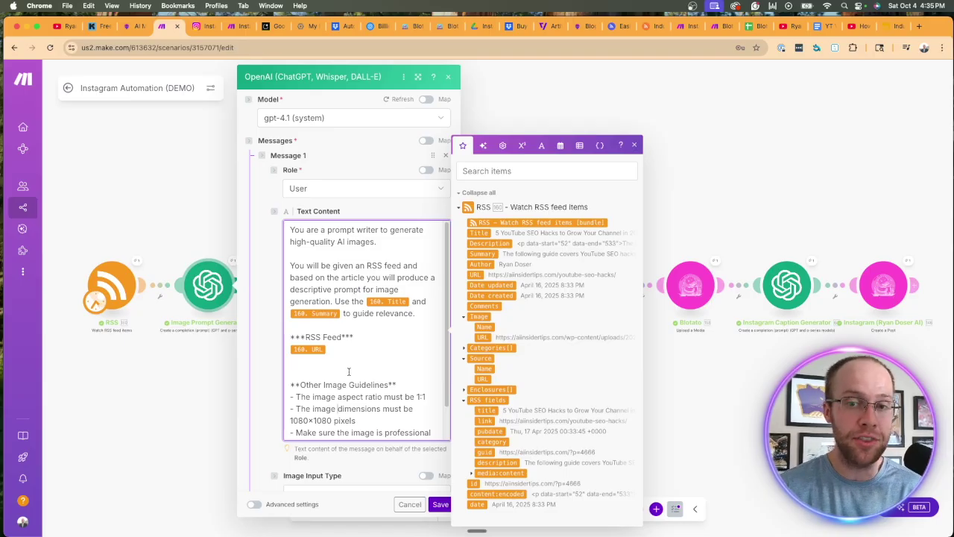
{"action": "left_click", "coordinate": [438, 505]}
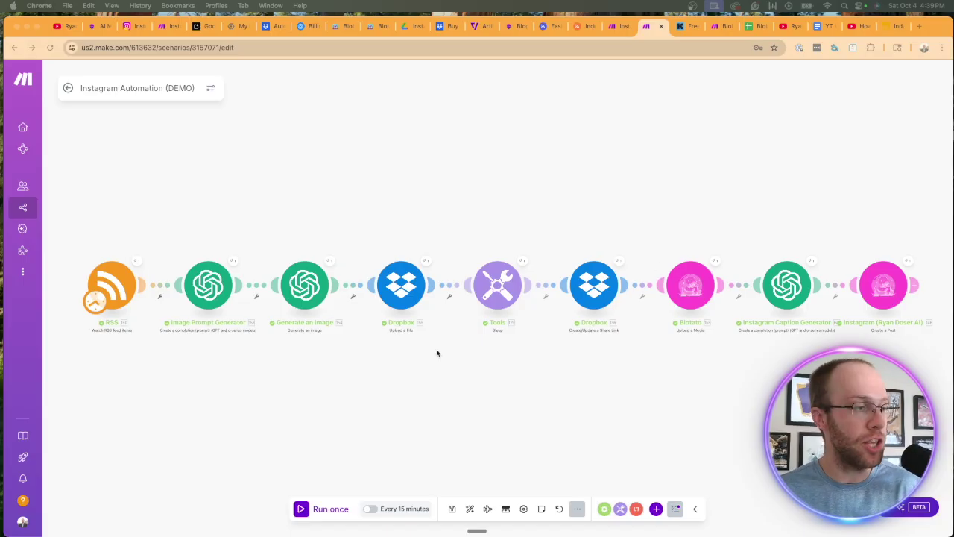
Set the scenario's schedule to run on days of the week, with Friday selected
{"action": "left_click", "coordinate": [441, 390]}
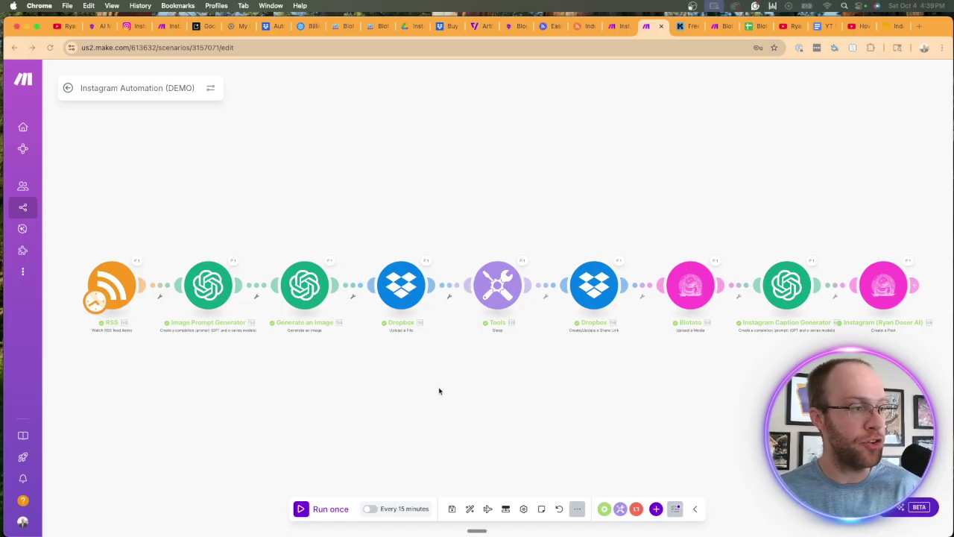
{"action": "left_click", "coordinate": [406, 509]}
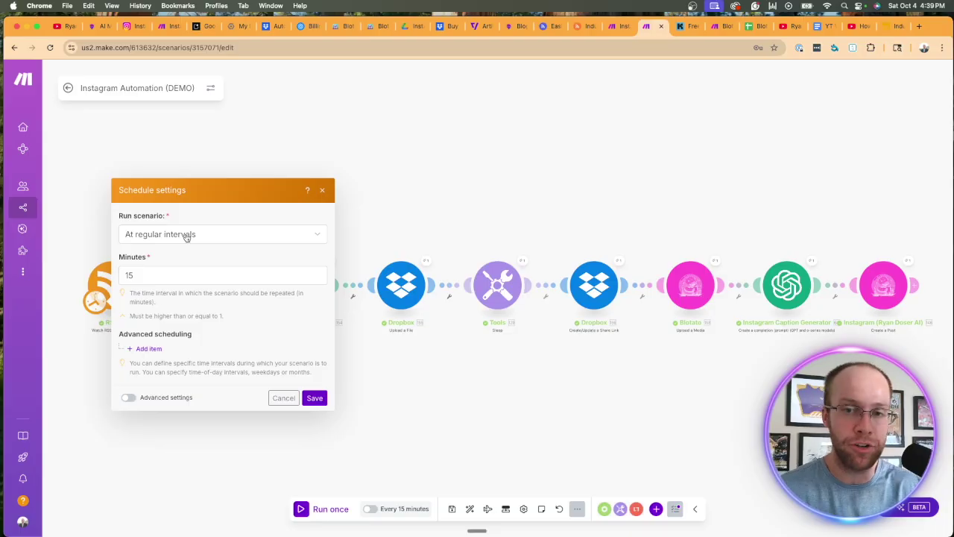
{"action": "left_click", "coordinate": [232, 239]}
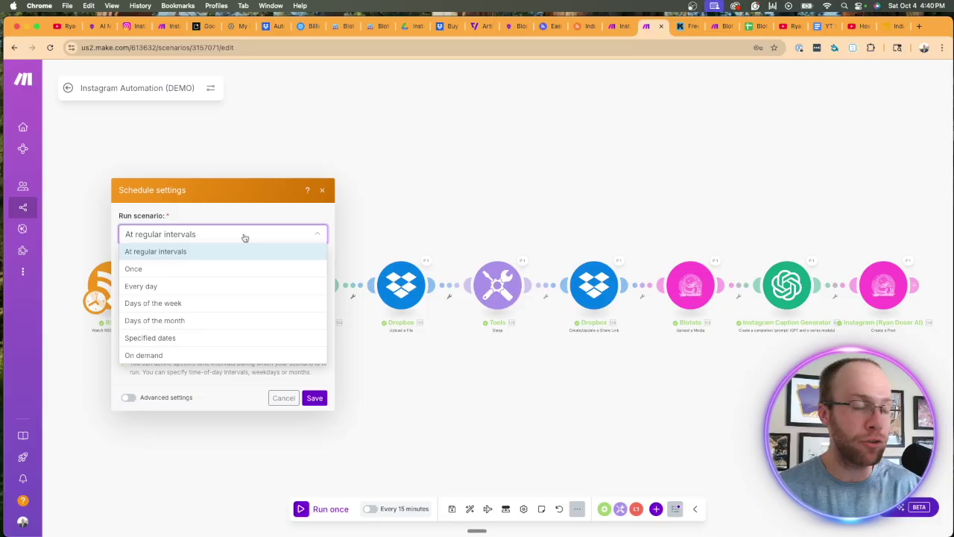
{"action": "left_click", "coordinate": [180, 304]}
{"action": "left_click", "coordinate": [148, 333]}
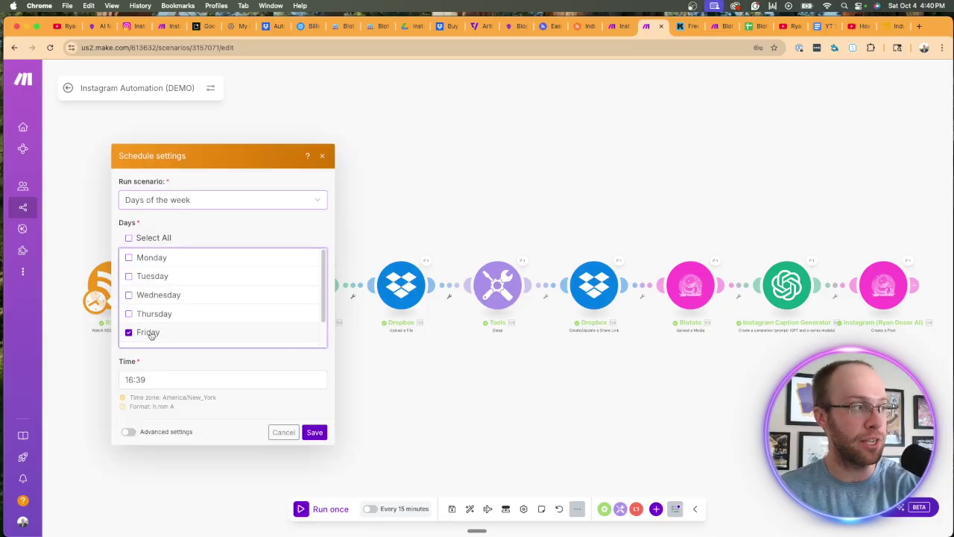
Set the run time in the schedule settings to 9:00 AM
{"action": "left_click", "coordinate": [162, 383]}
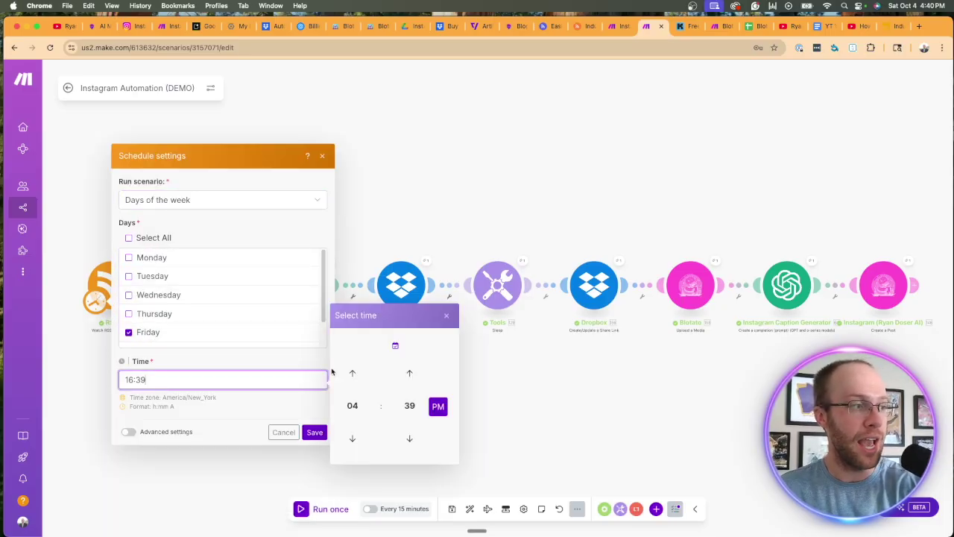
{"action": "left_click", "coordinate": [356, 438]}
{"action": "left_click", "coordinate": [361, 438]}
{"action": "left_click", "coordinate": [361, 439]}
{"action": "left_click", "coordinate": [360, 438]}
{"action": "left_click", "coordinate": [361, 439]}
{"action": "left_click", "coordinate": [361, 438]}
{"action": "left_click", "coordinate": [361, 438]}
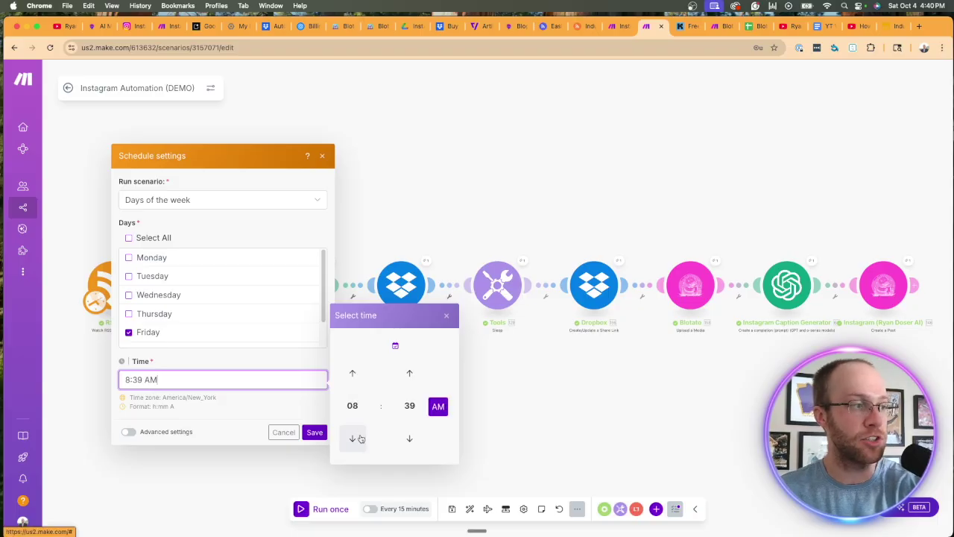
{"action": "left_click", "coordinate": [355, 375]}
{"action": "left_click", "coordinate": [411, 438]}
{"action": "left_click", "coordinate": [410, 437]}
{"action": "left_click", "coordinate": [412, 438]}
{"action": "left_click", "coordinate": [412, 438]}
{"action": "left_click", "coordinate": [412, 437]}
{"action": "left_click", "coordinate": [412, 437]}
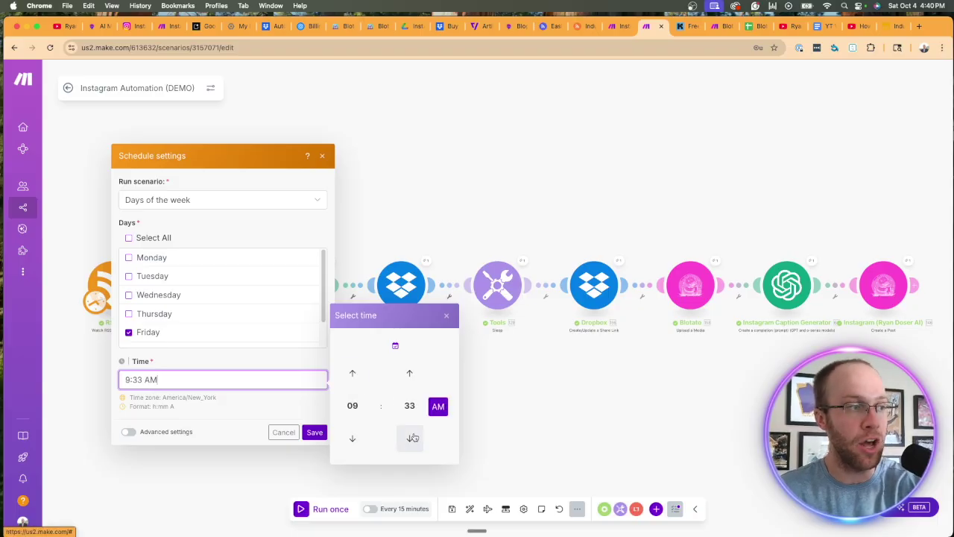
{"action": "left_click", "coordinate": [410, 406]}
{"action": "left_click", "coordinate": [352, 377]}
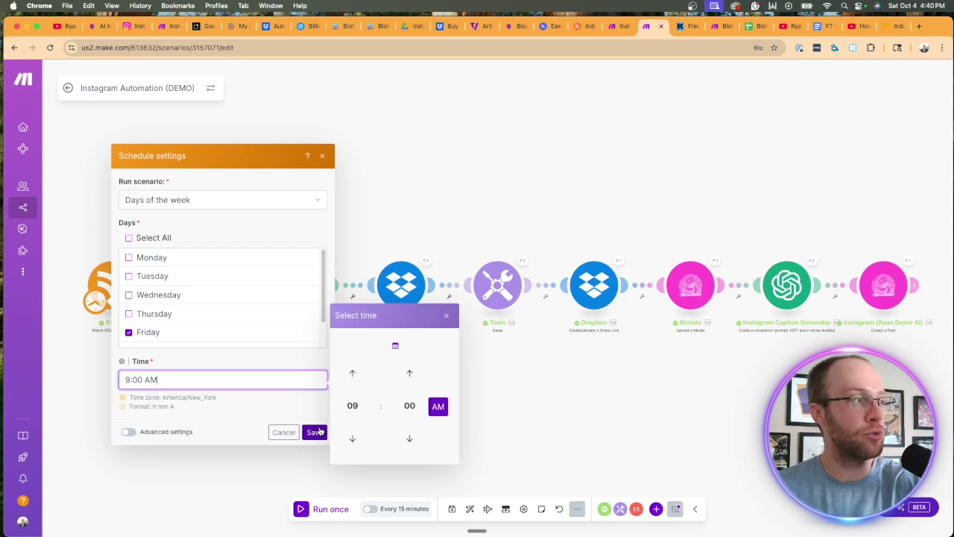
Save the Friday schedule, then reopen the schedule settings to check them and close without changes
{"action": "left_click", "coordinate": [316, 432]}
{"action": "left_click", "coordinate": [287, 334]}
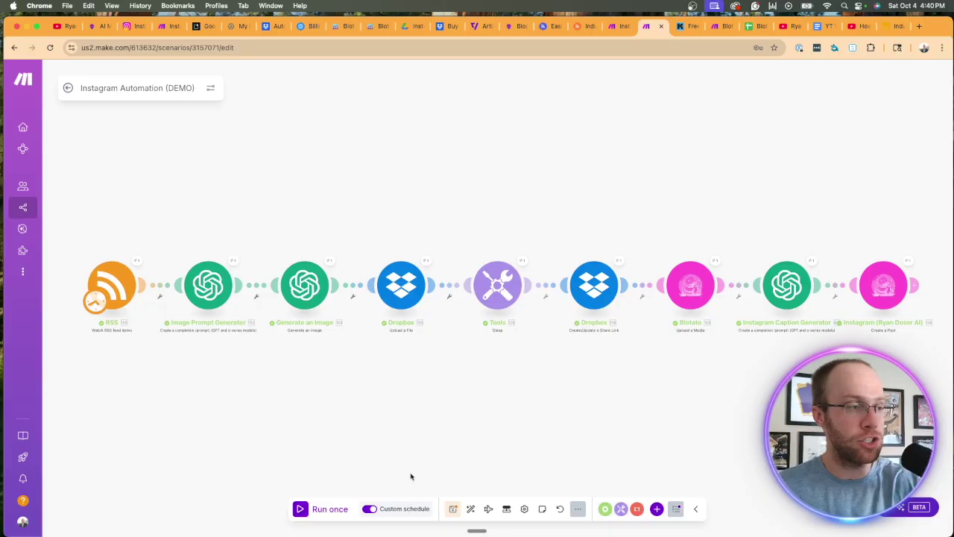
{"action": "left_click", "coordinate": [408, 508]}
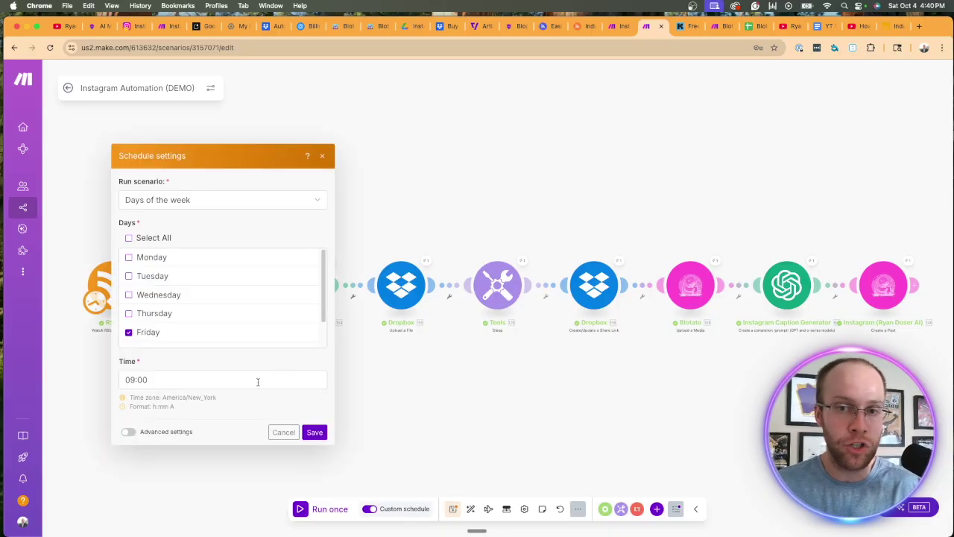
{"action": "left_click", "coordinate": [285, 433]}
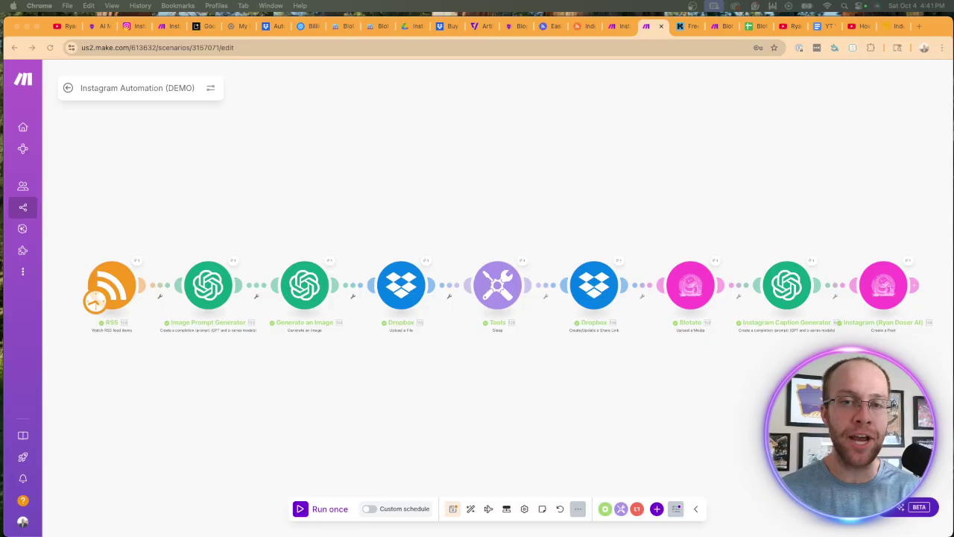
View the Free AI Marketing Essentials Guide sign-up page and the creator's YouTube channel videos
{"action": "left_click", "coordinate": [686, 26]}
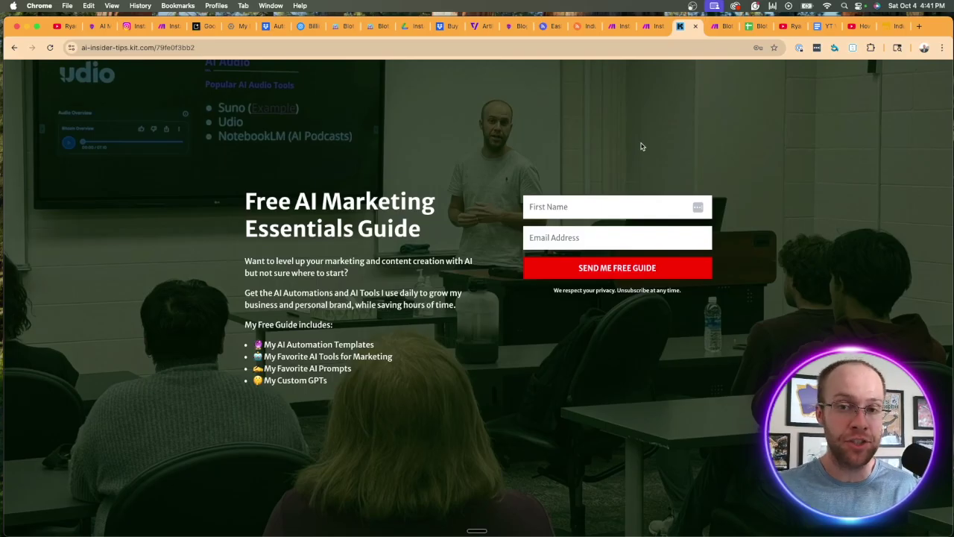
{"action": "left_click", "coordinate": [654, 28]}
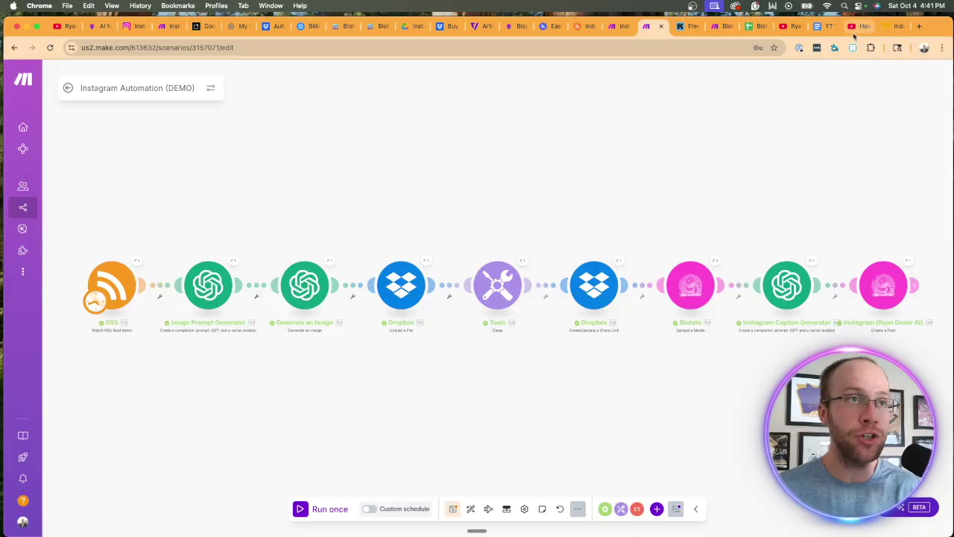
{"action": "left_click", "coordinate": [789, 27]}
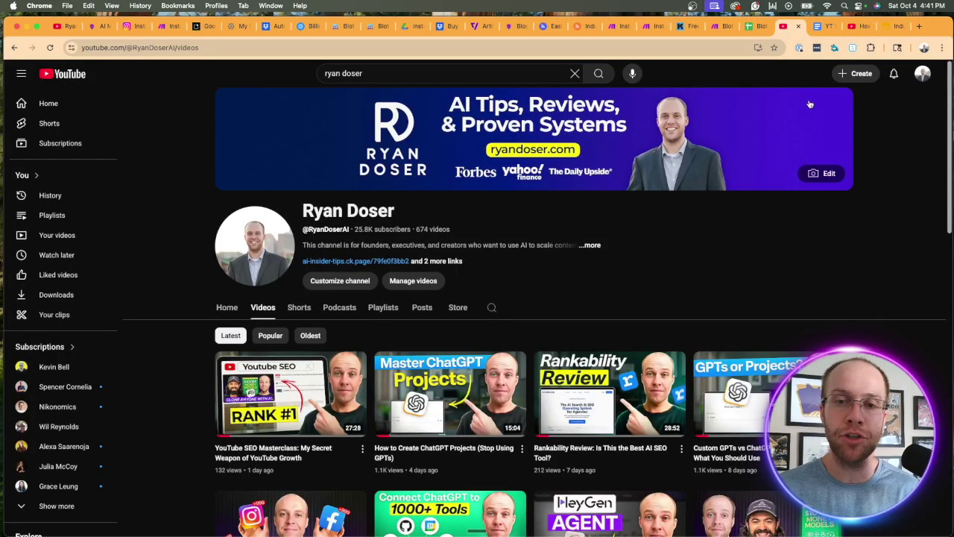